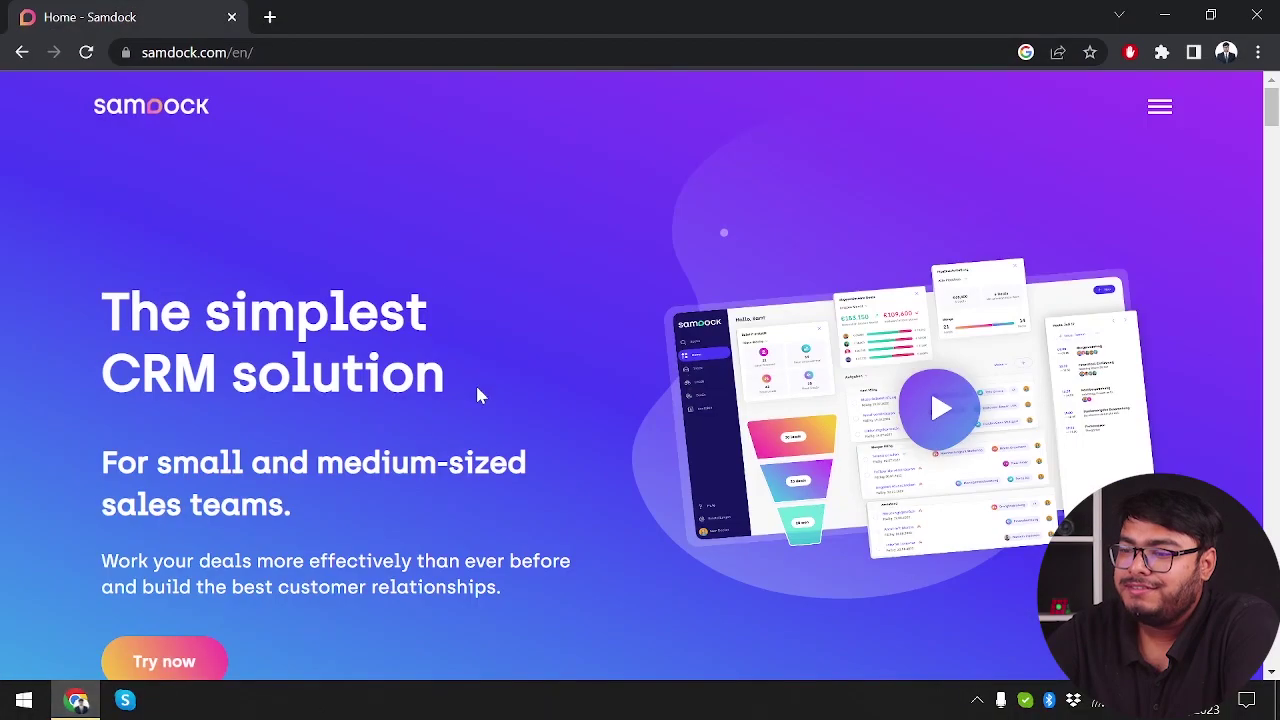
- Open the Samdock pricing page and highlight the Professional plan's 30€ price
scroll(480, 410, down, 2)
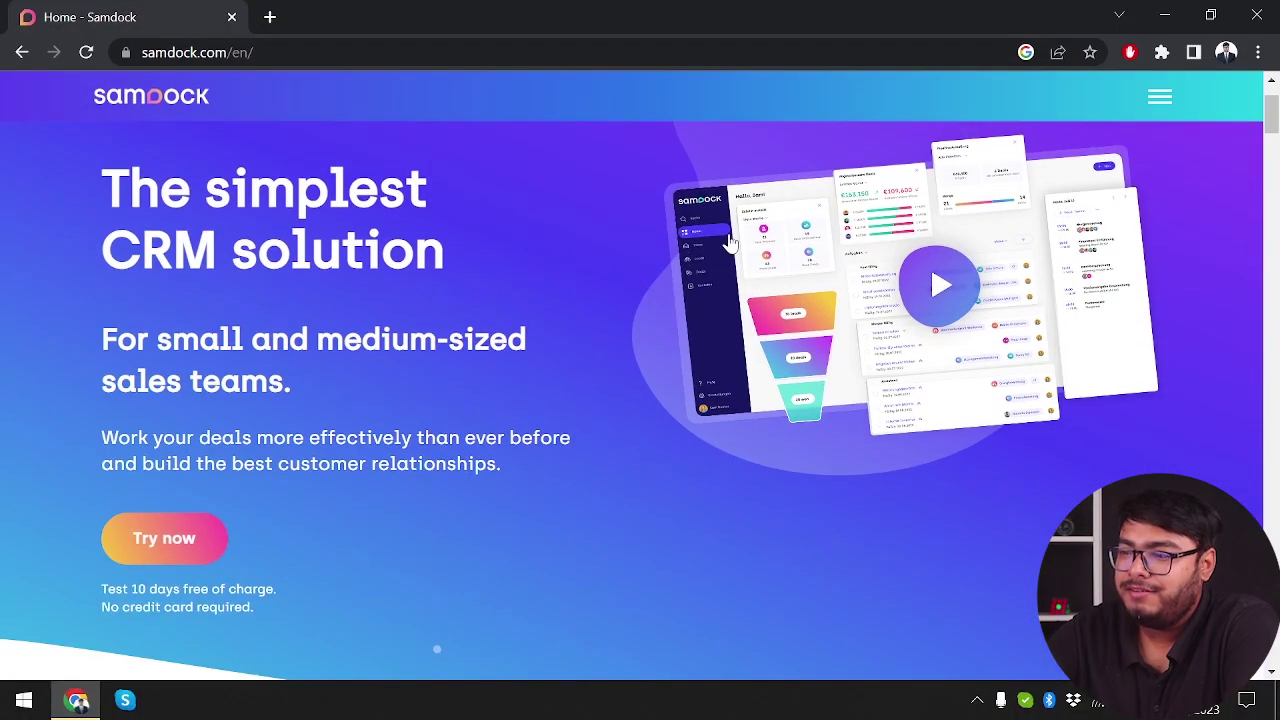
scroll(574, 330, up, 2)
click(1160, 106)
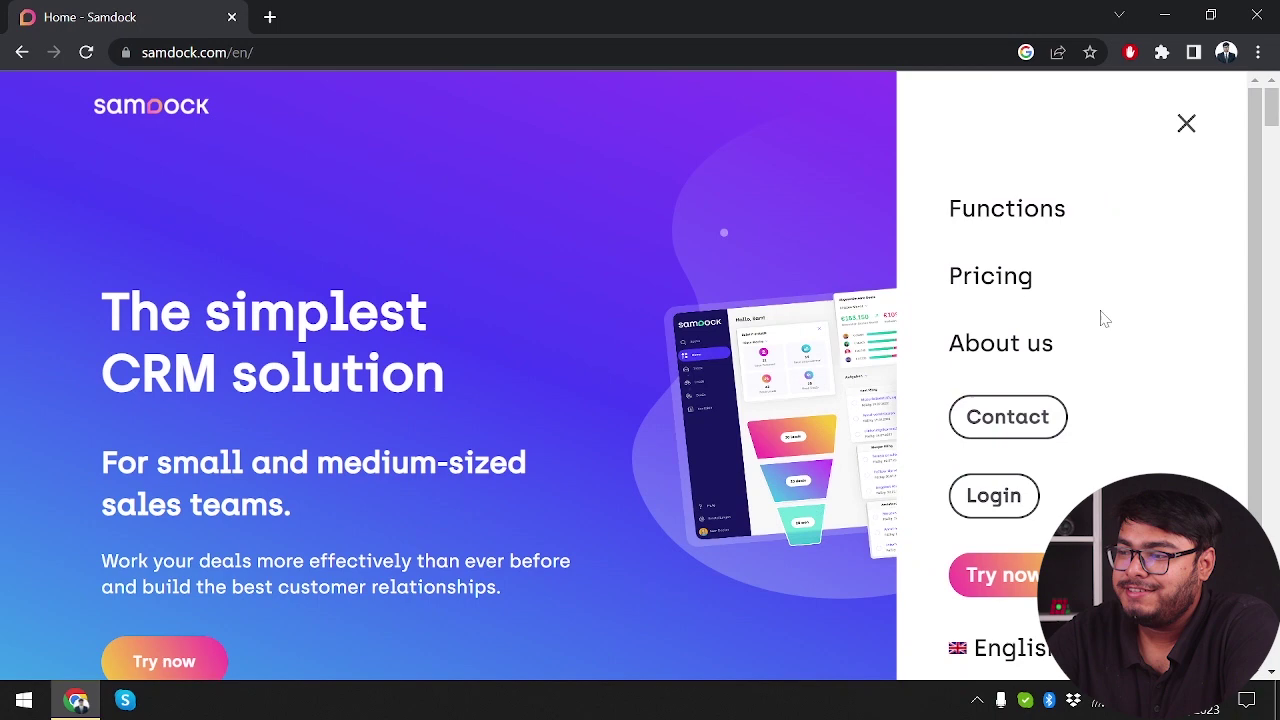
click(985, 279)
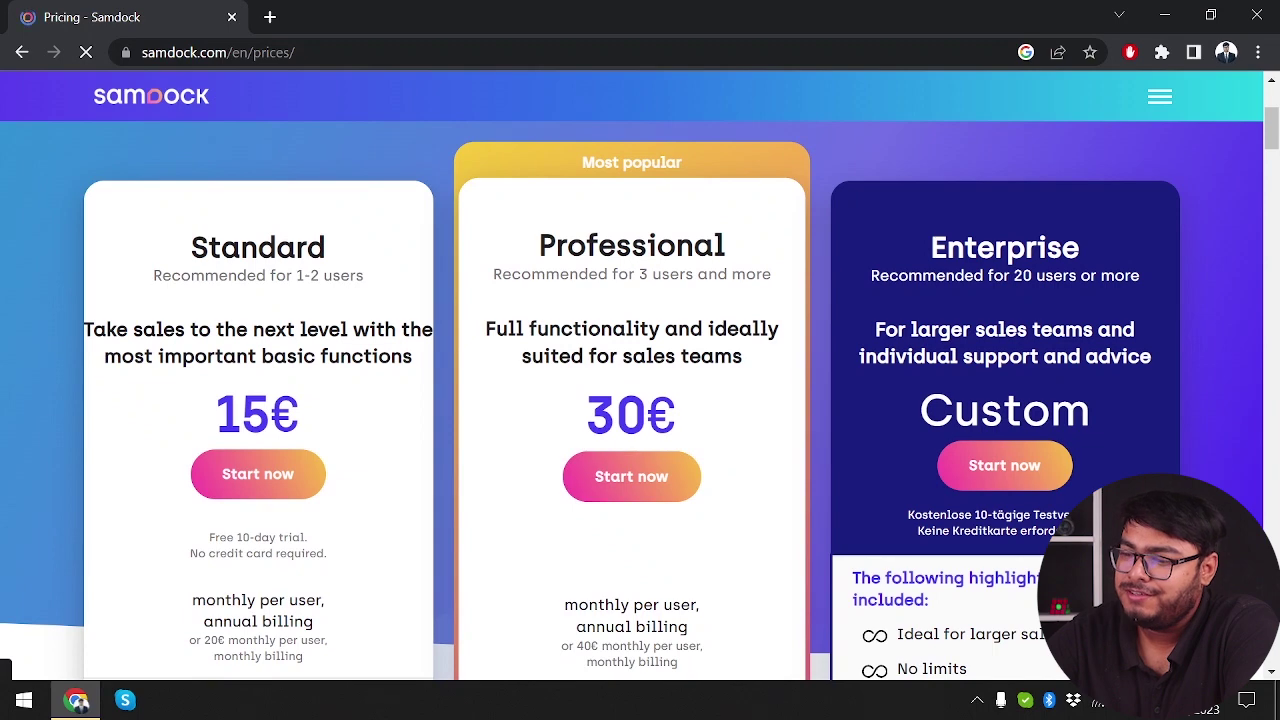
double_click(630, 415)
click(630, 415)
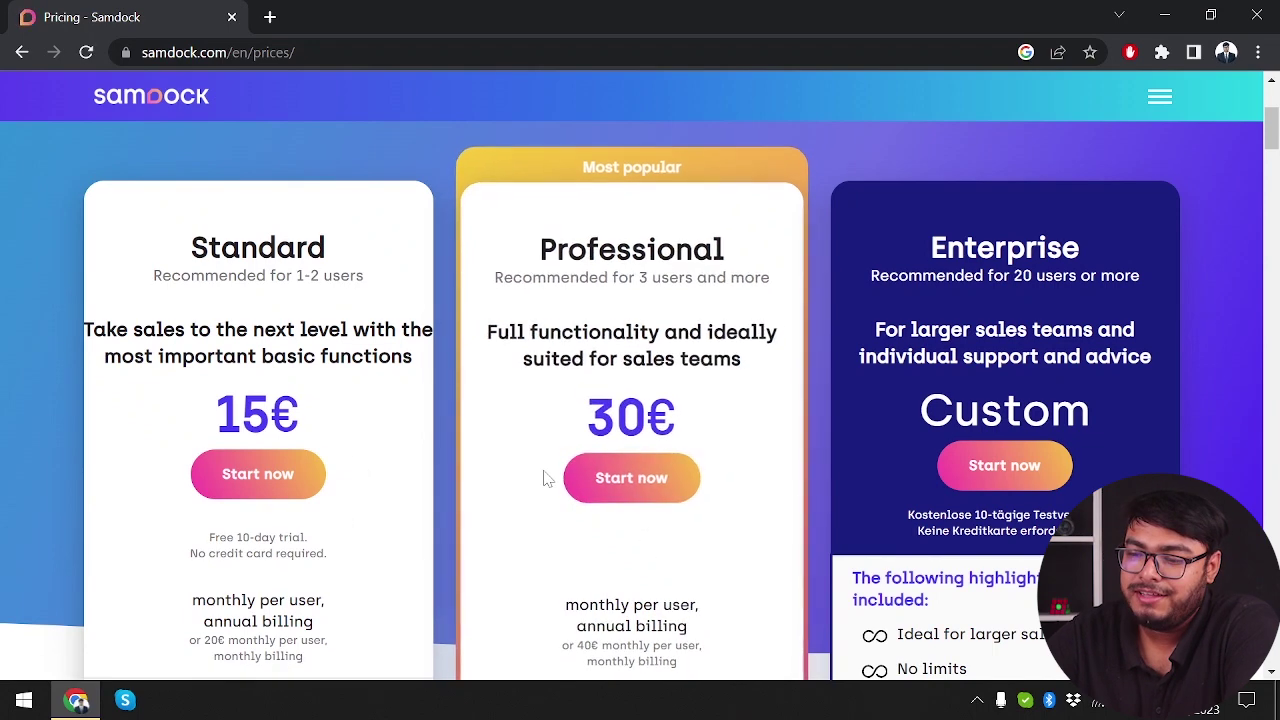
- Switch the plan prices to monthly billing and scroll through the plans
scroll(545, 480, up, 2)
click(730, 240)
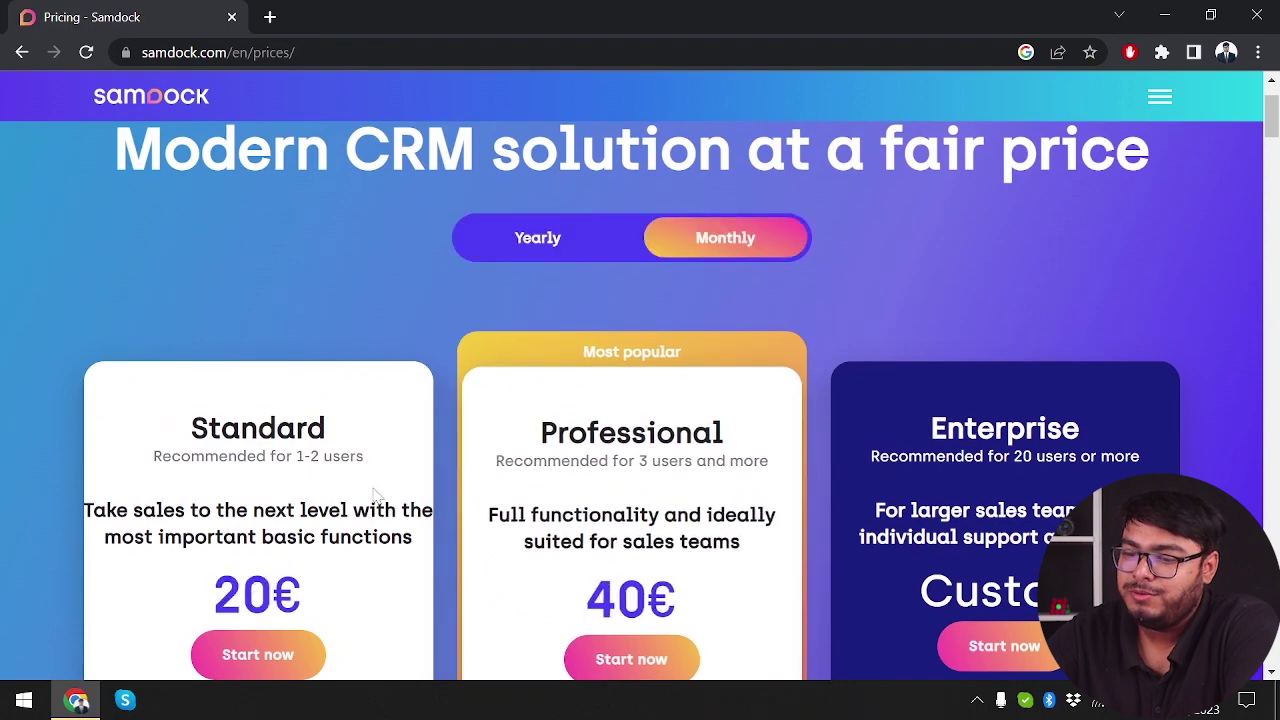
scroll(257, 457, down, 2)
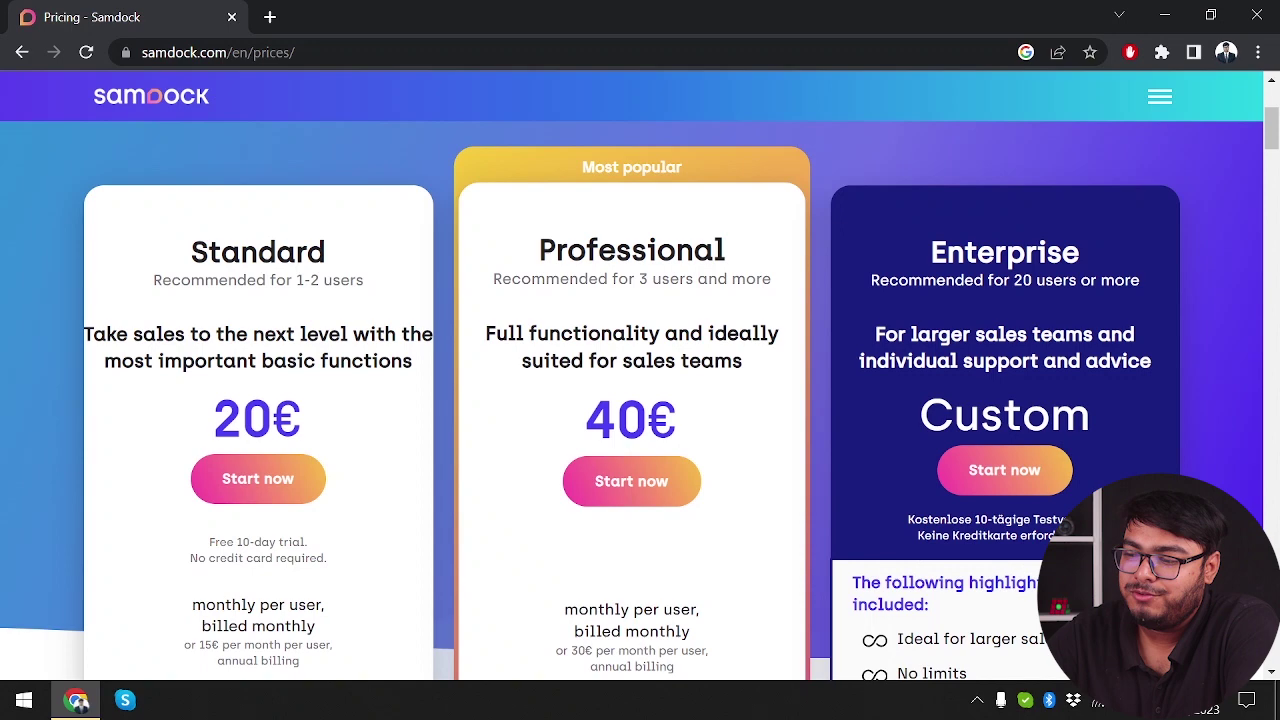
scroll(958, 313, down, 2)
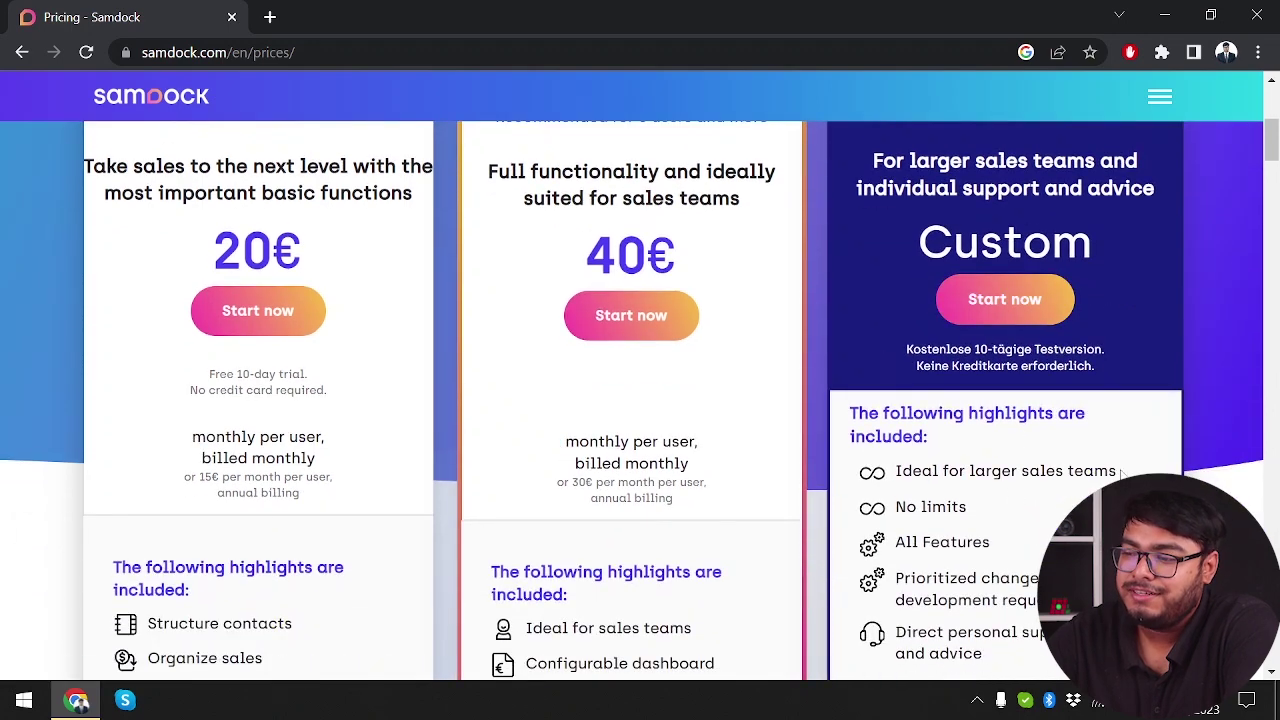
scroll(1121, 474, up, 2)
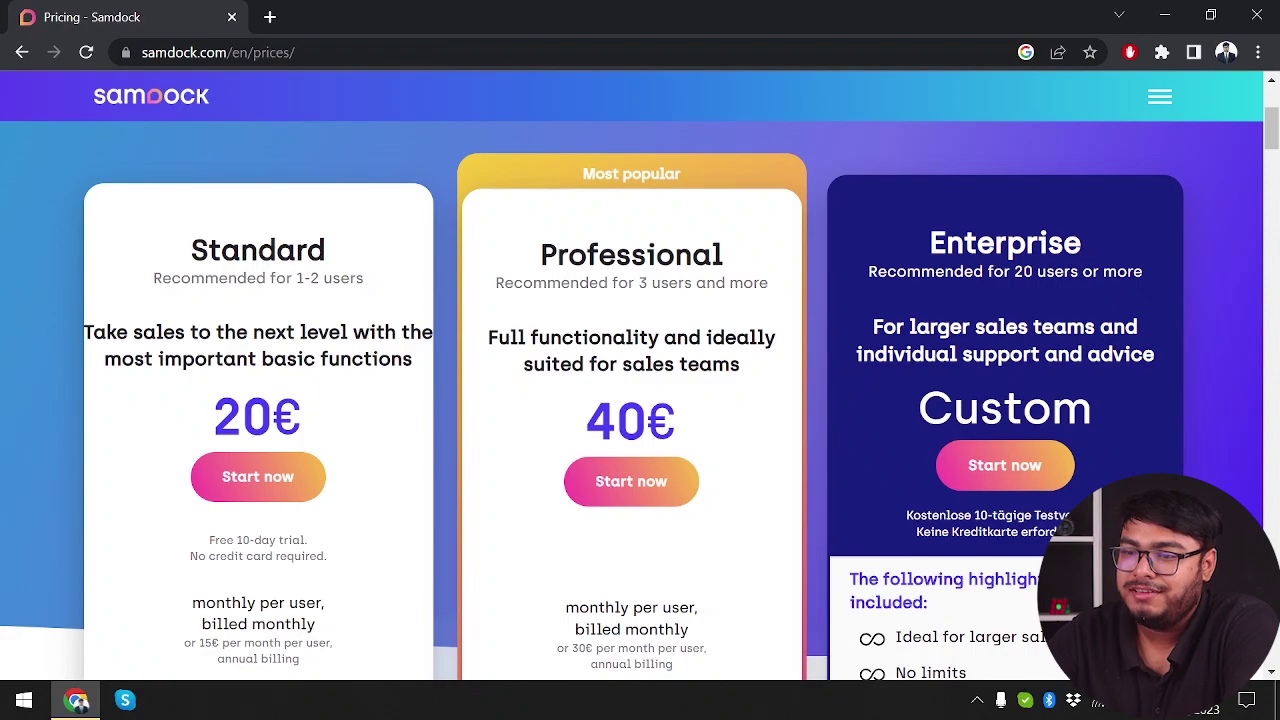
scroll(1094, 330, down, 3)
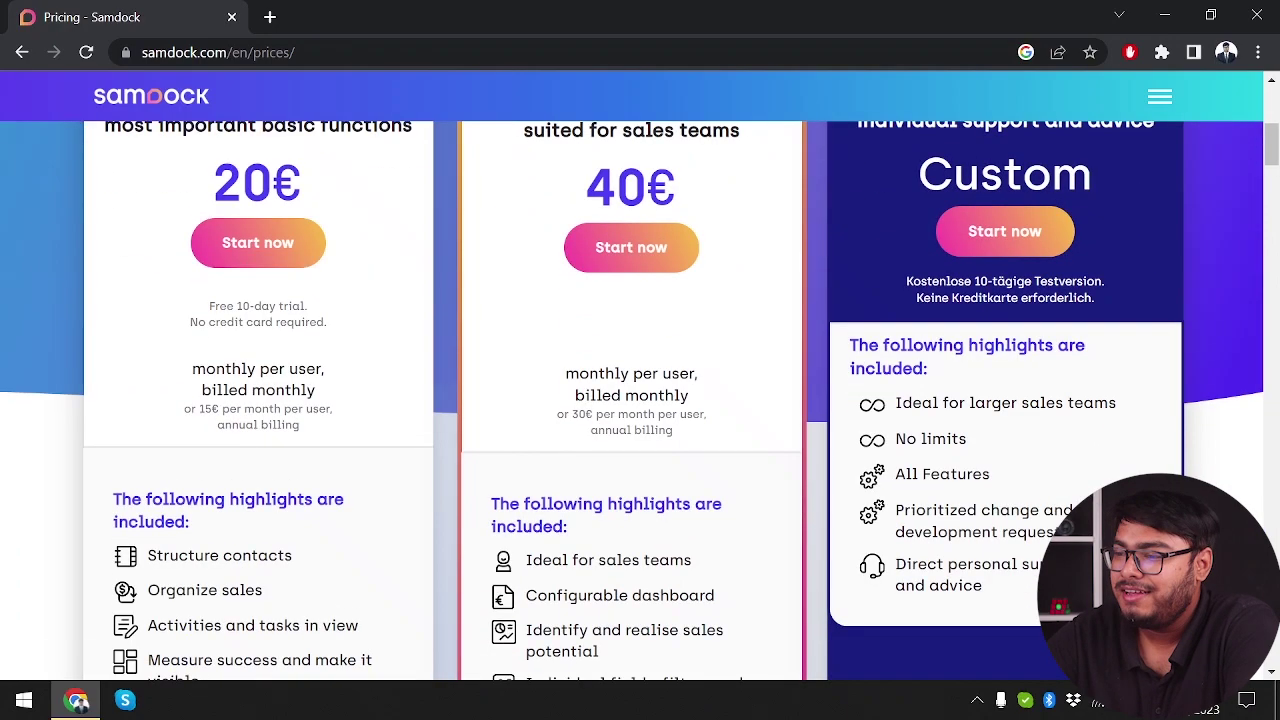
scroll(1094, 330, up, 6)
scroll(1094, 330, down, 7)
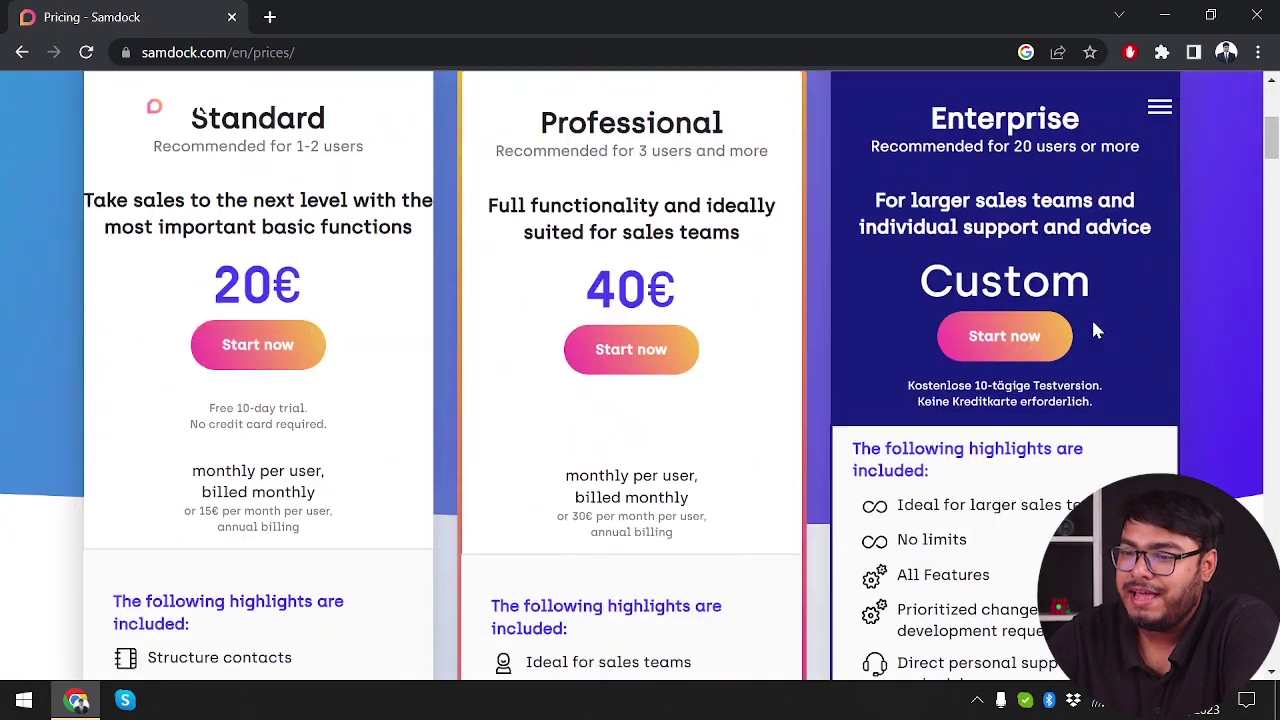
scroll(394, 366, up, 5)
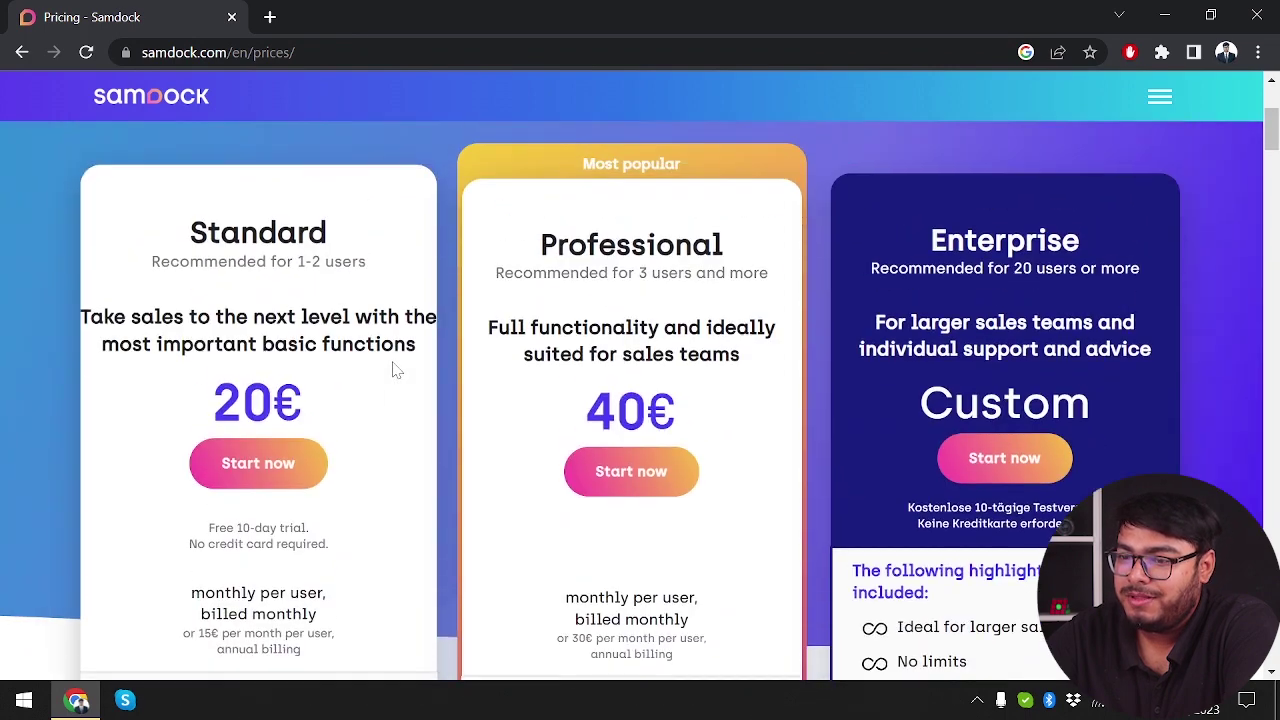
- Search Google for 'samdock lifetime deal' in a new tab
click(270, 16)
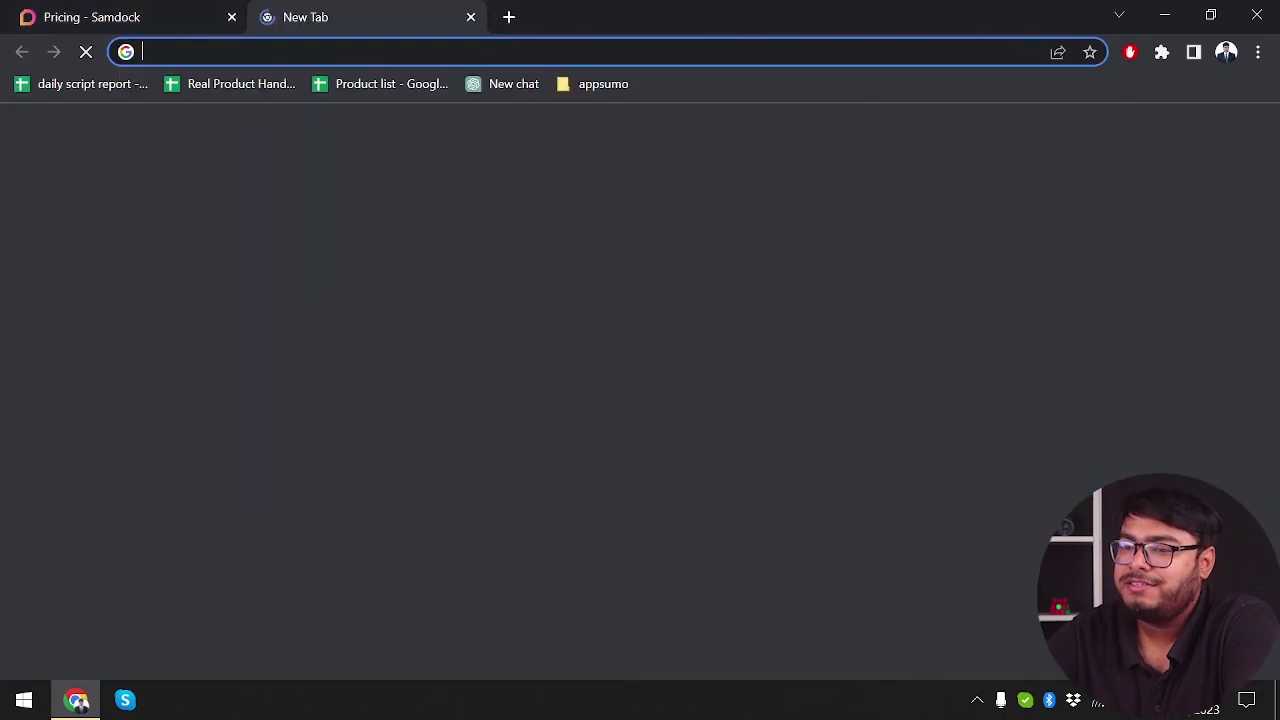
text(samdo)
key(Down)
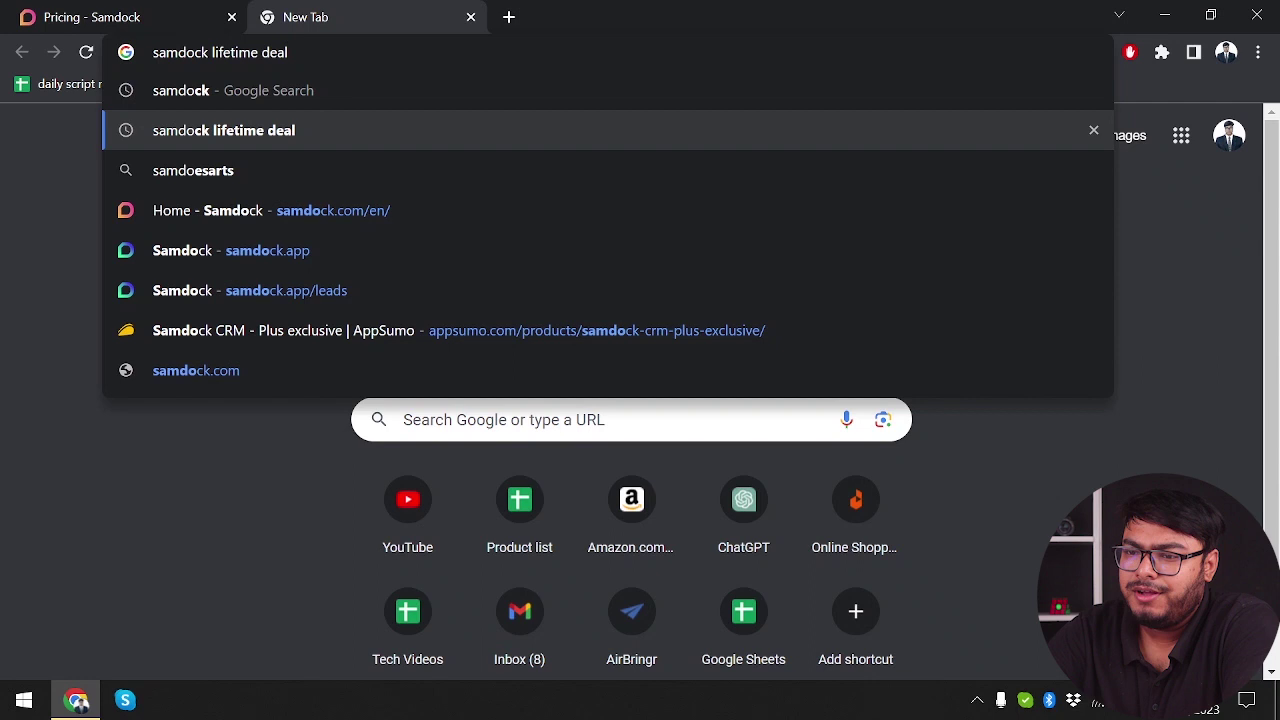
key(Return)
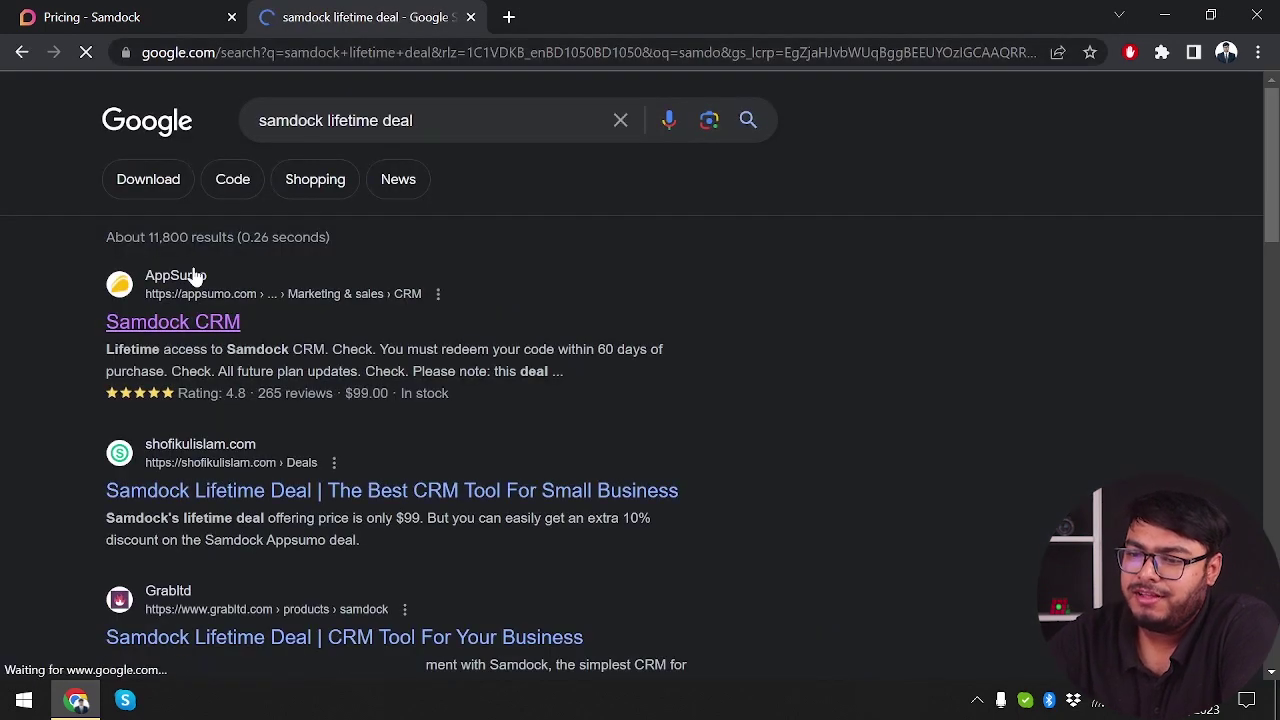
- Open AppSumo's Samdock CRM listing and highlight its $99 price, -96% discount and $2,340 original
click(172, 322)
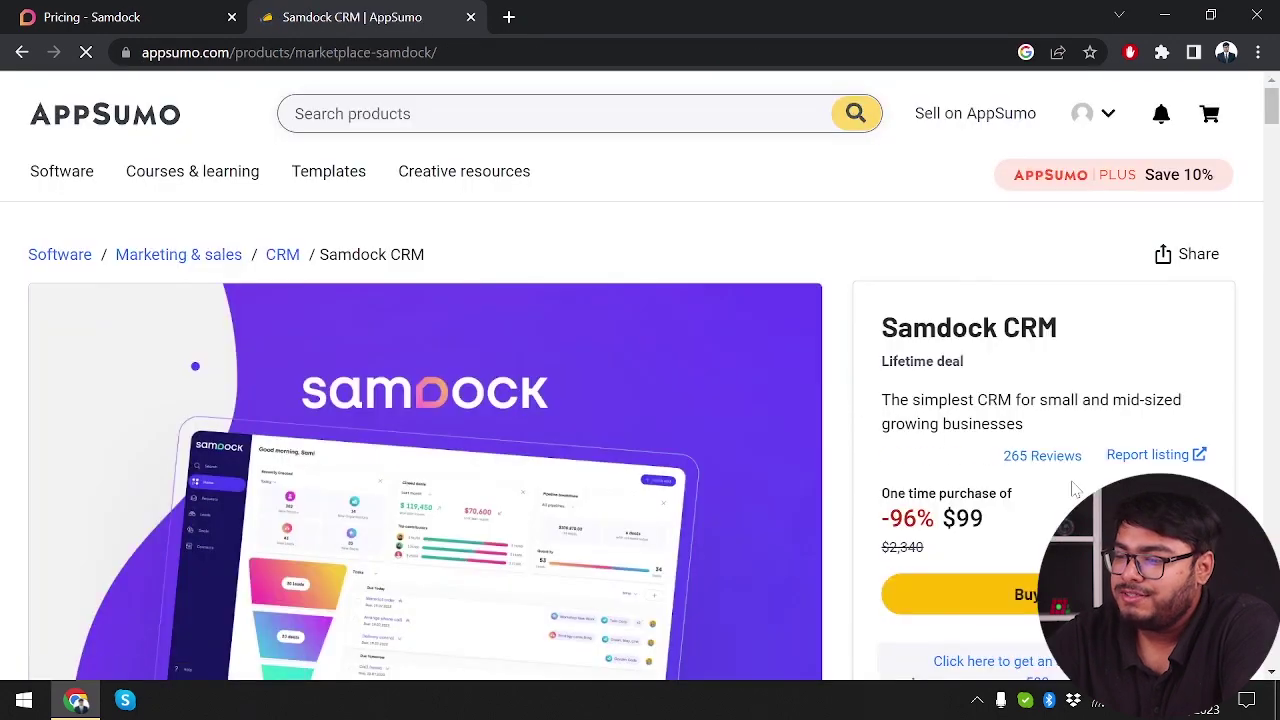
double_click(969, 518)
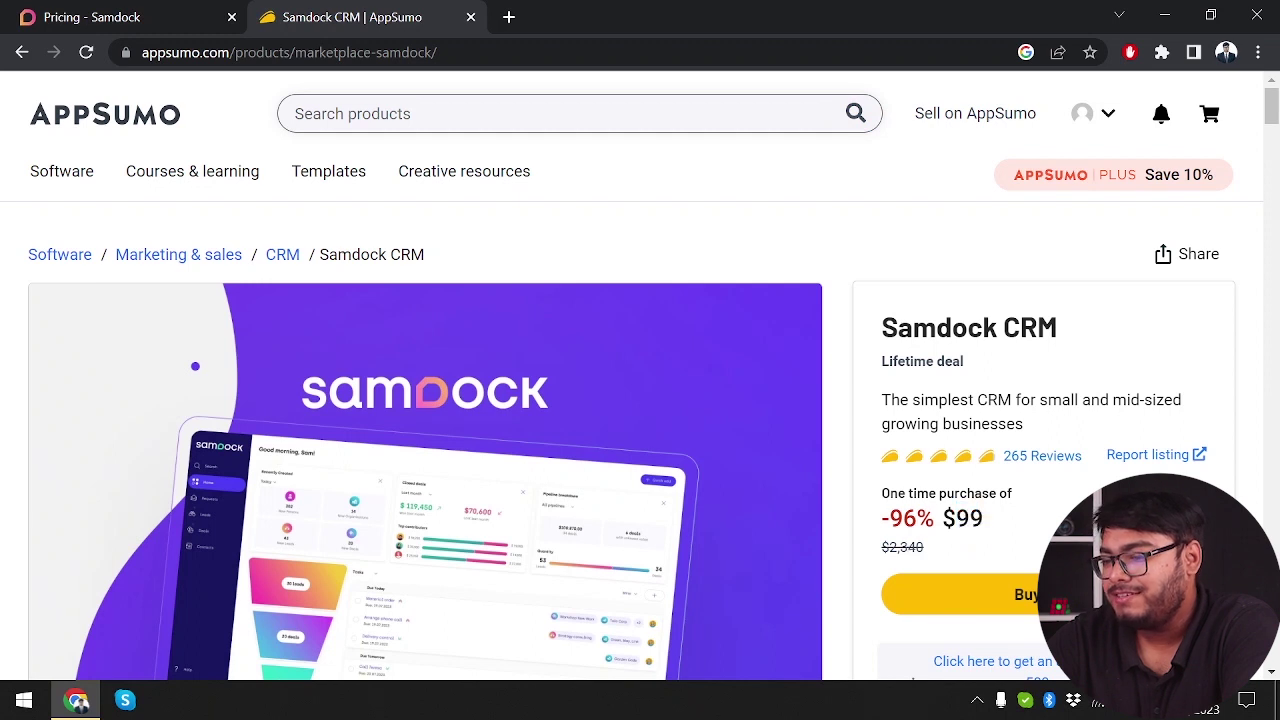
double_click(903, 518)
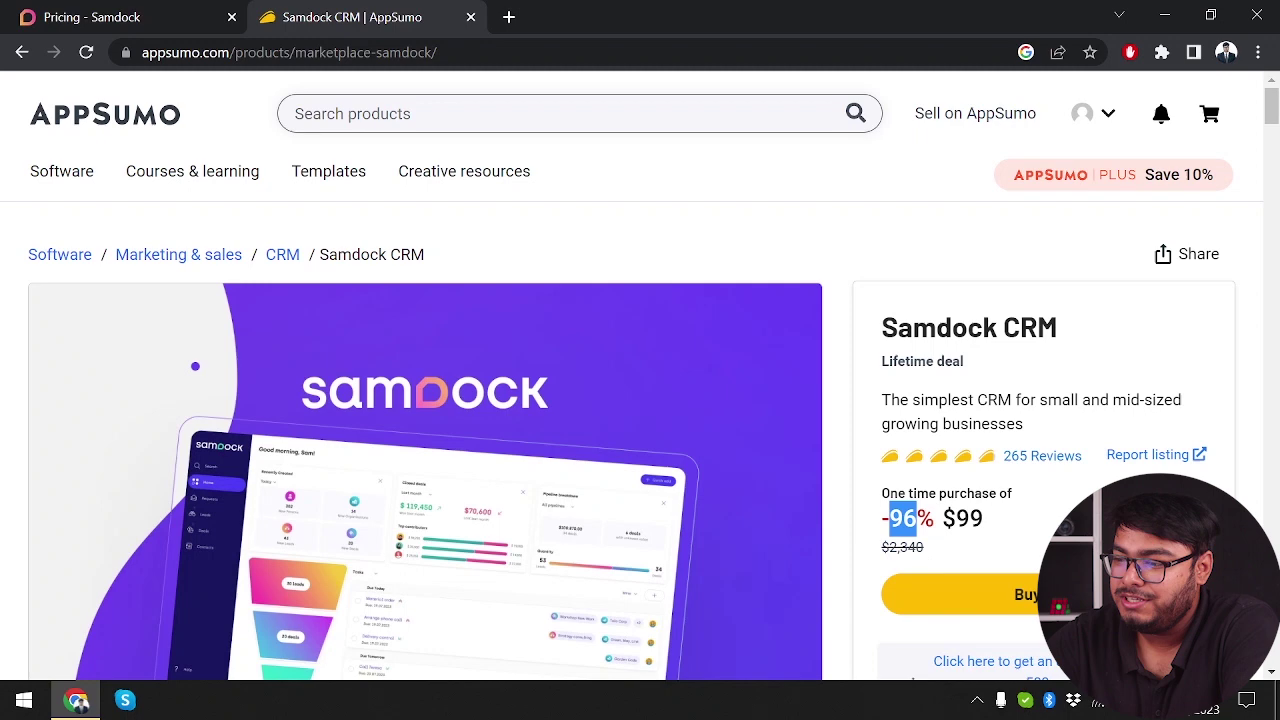
double_click(906, 547)
click(906, 547)
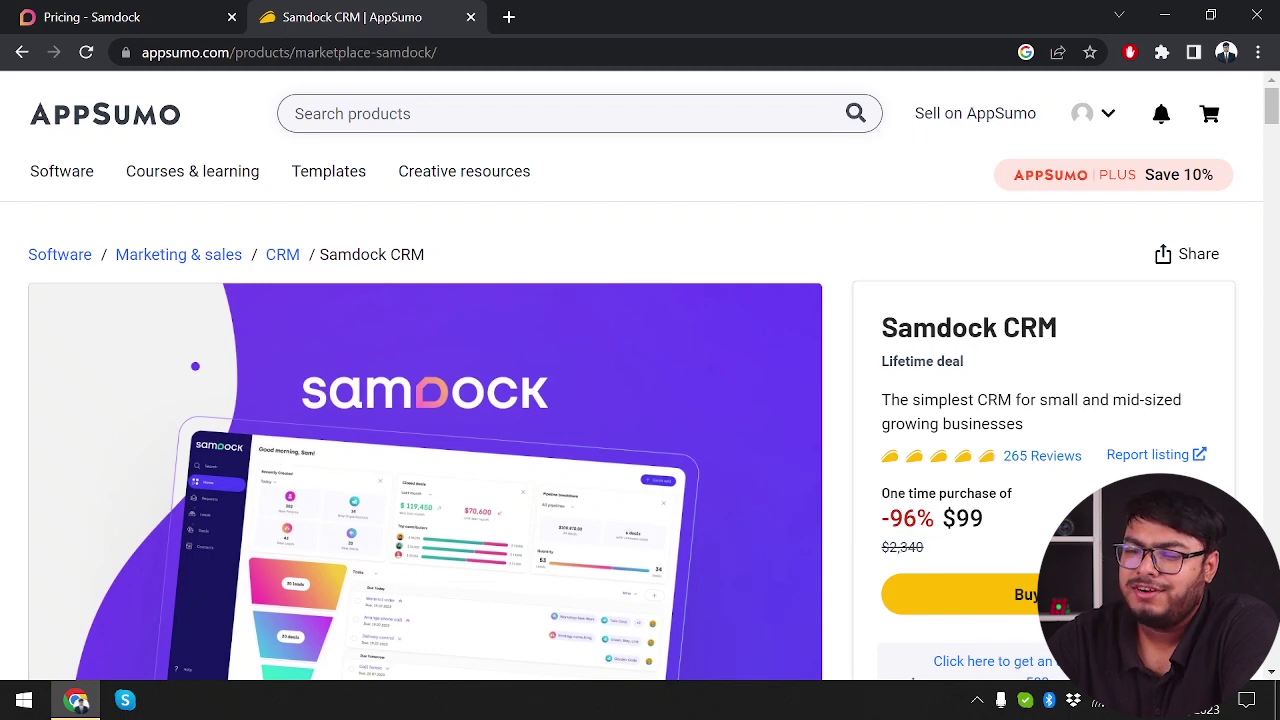
- Scroll down through the deal's Plans & features section
scroll(548, 520, down, 3)
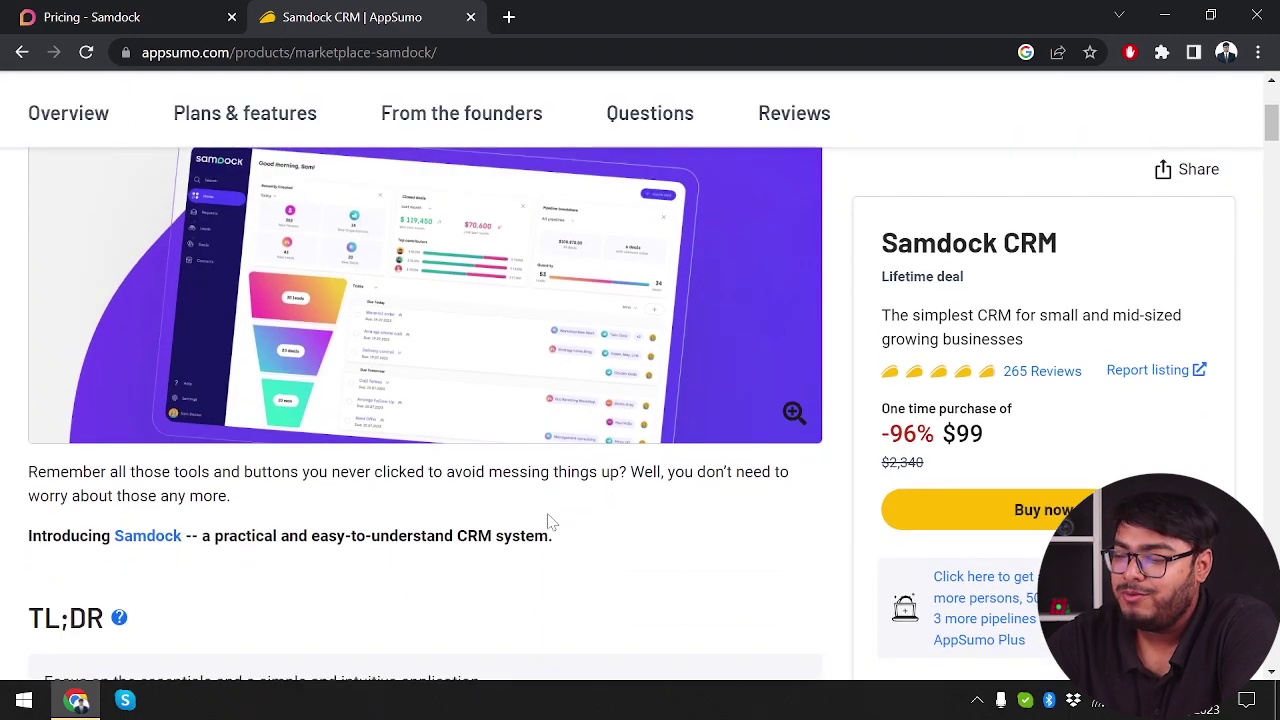
scroll(603, 450, down, 15)
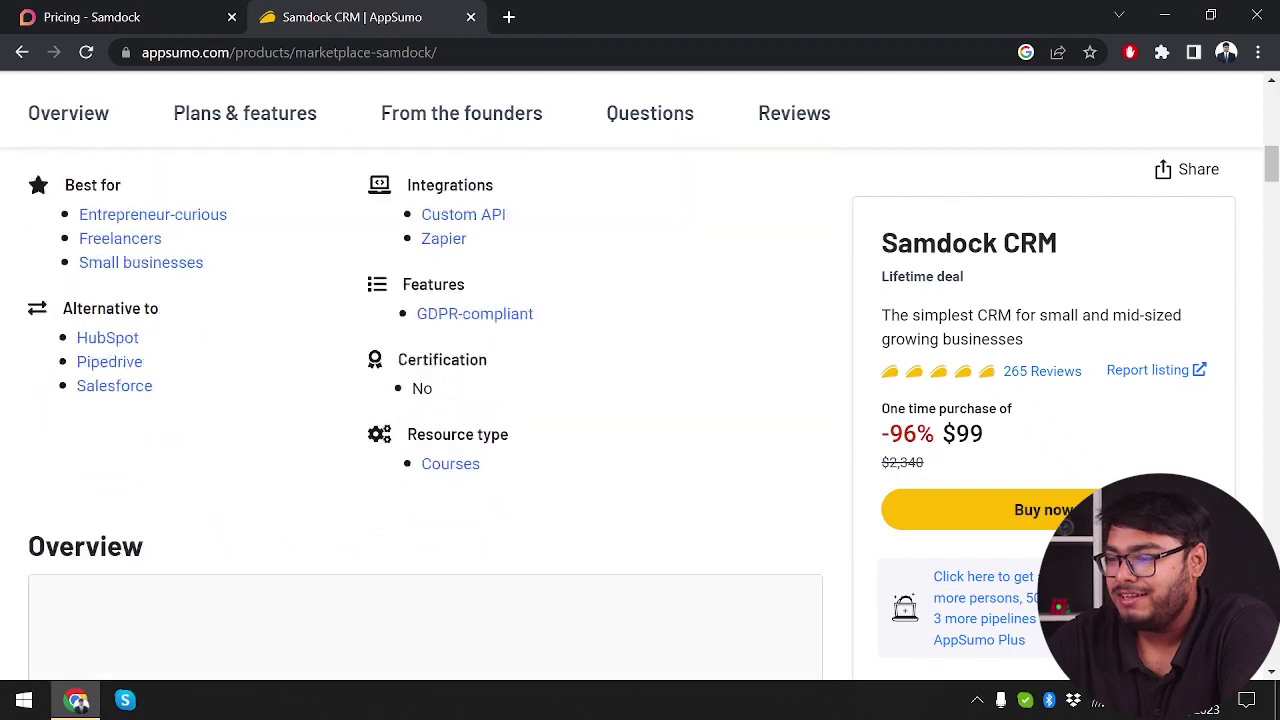
scroll(414, 471, down, 7)
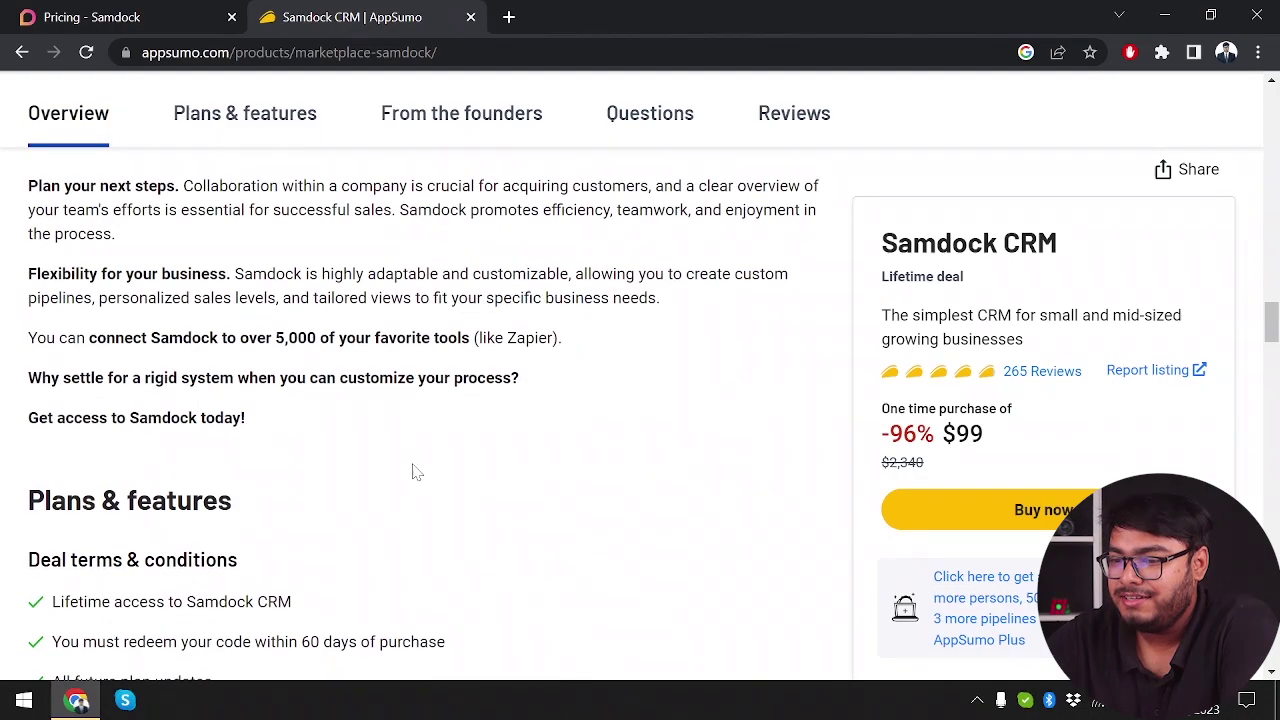
scroll(150, 560, down, 10)
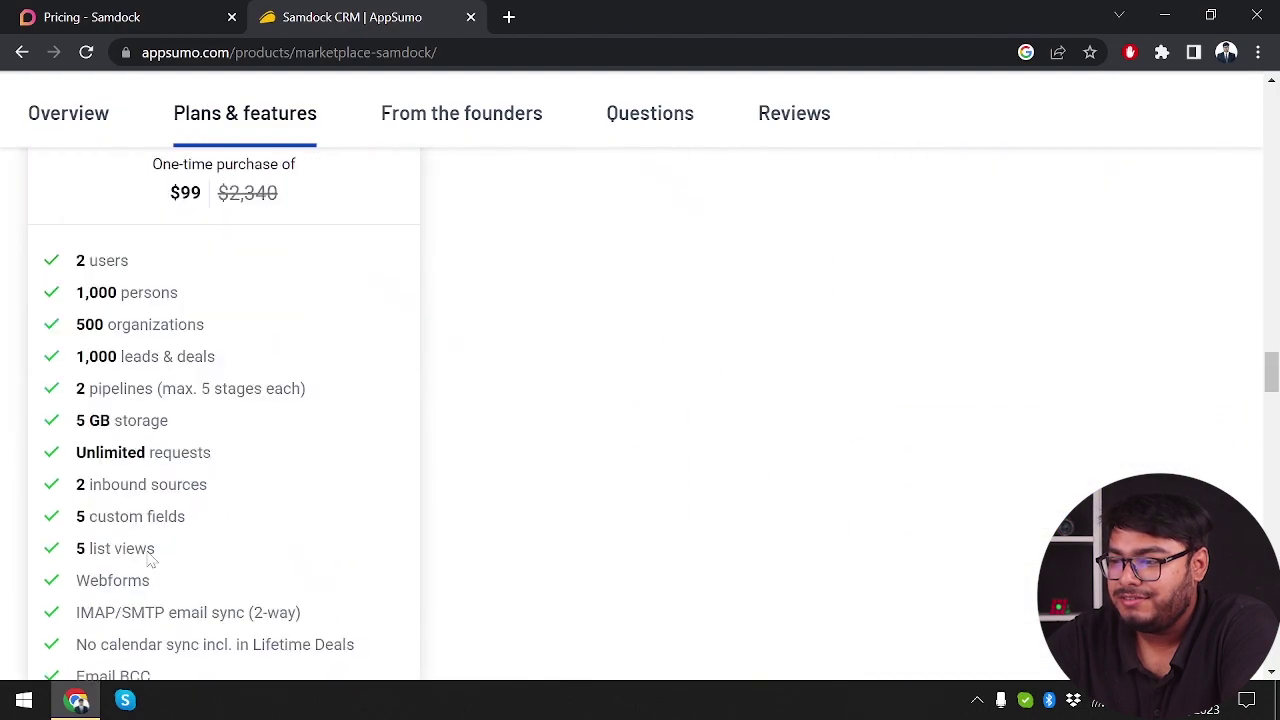
scroll(150, 560, up, 4)
scroll(150, 560, up, 5)
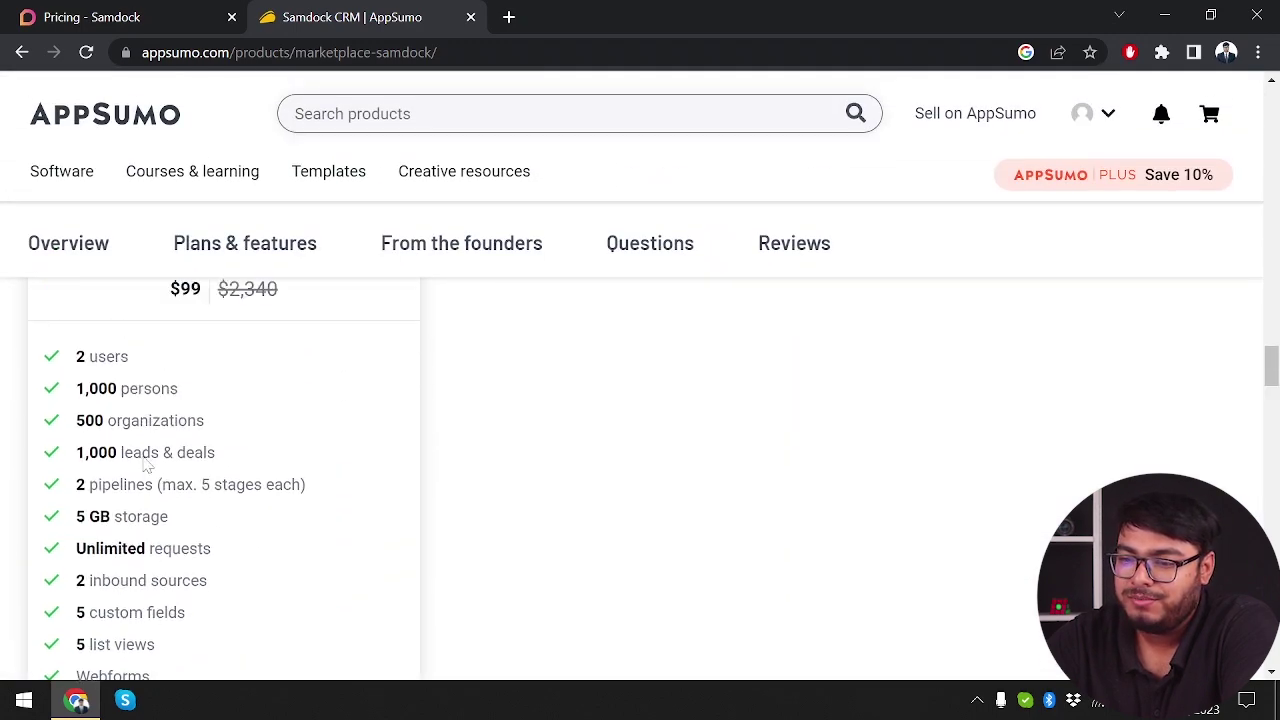
- Compare the Samdock pricing page with the AppSumo deal listing
click(100, 14)
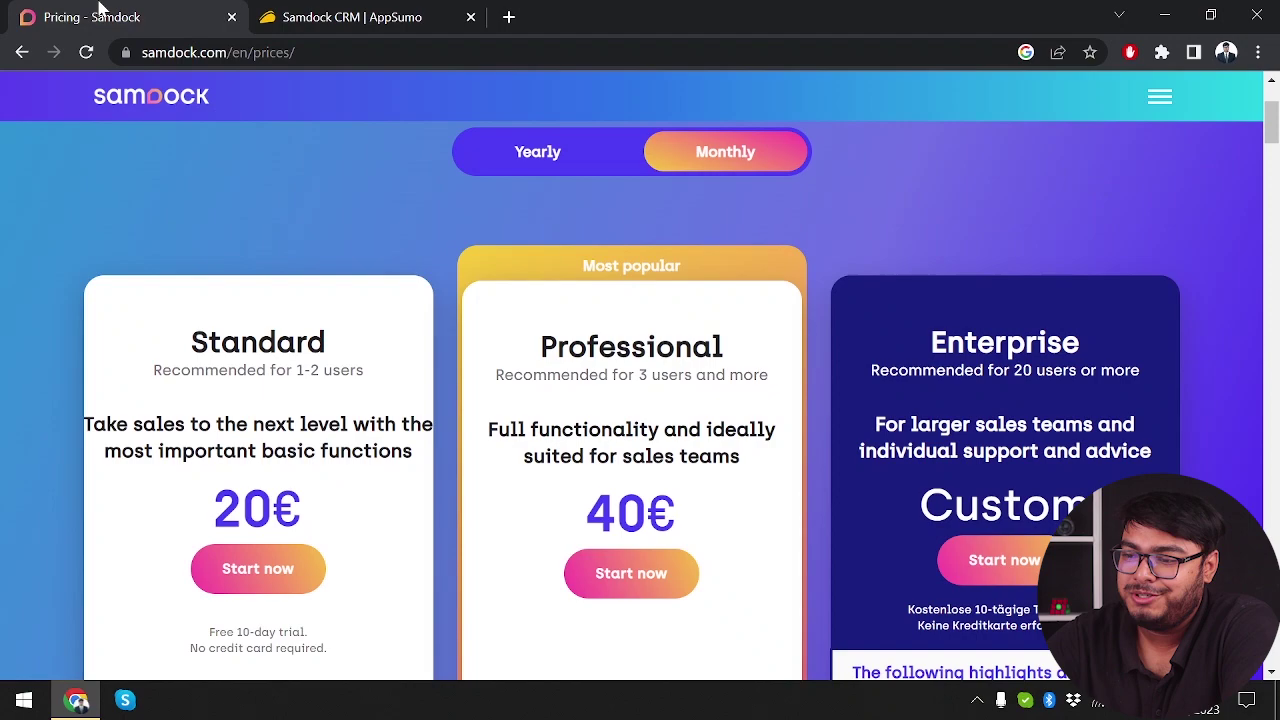
scroll(315, 390, down, 2)
scroll(315, 390, down, 3)
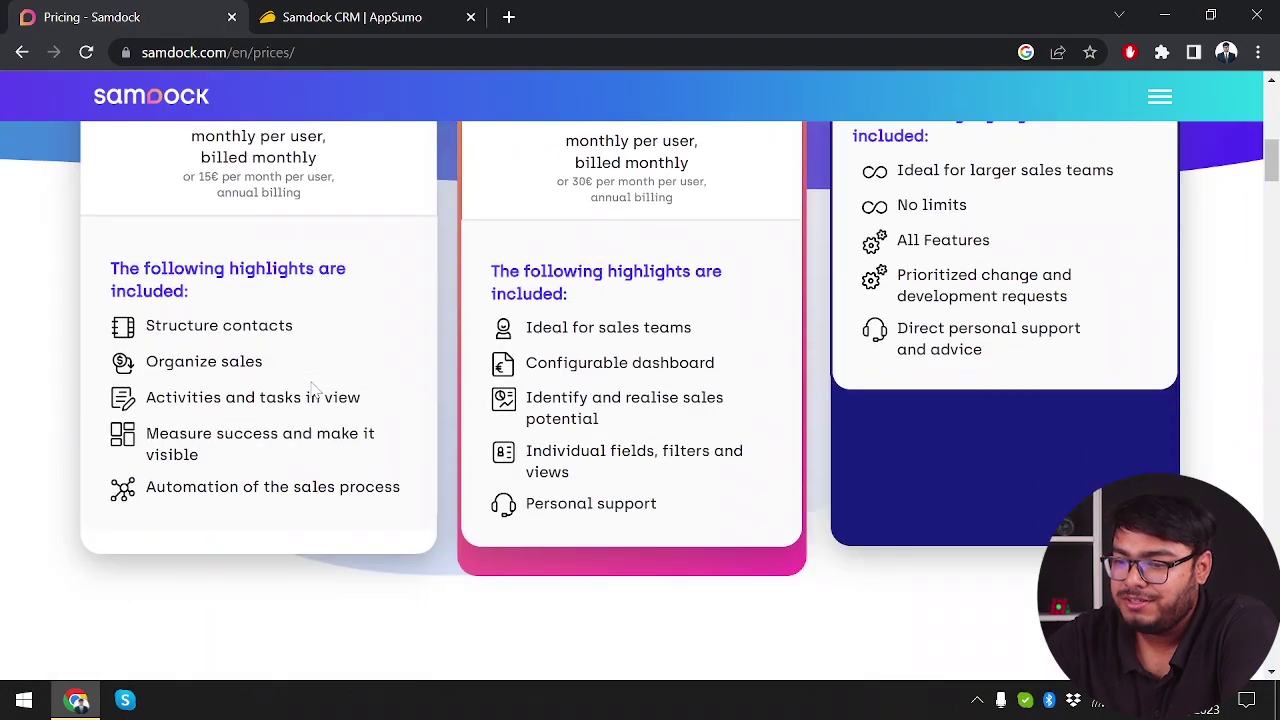
scroll(315, 390, up, 4)
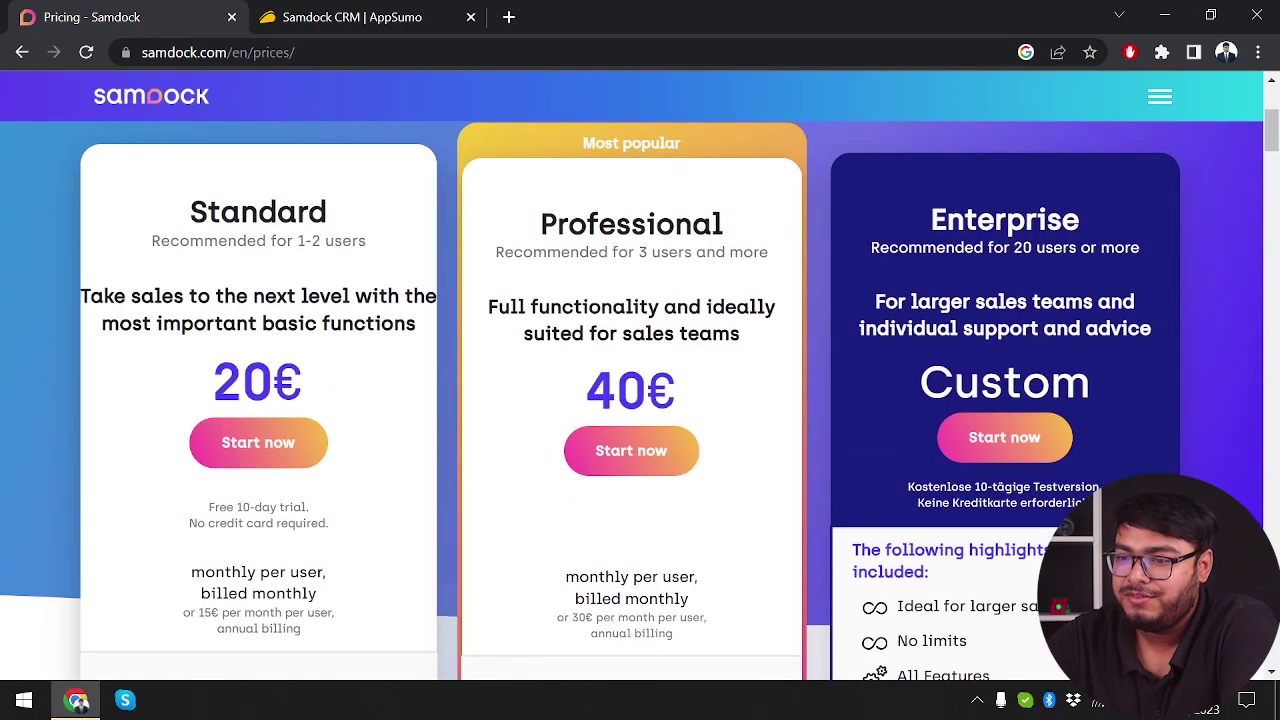
click(385, 14)
scroll(510, 589, up, 1)
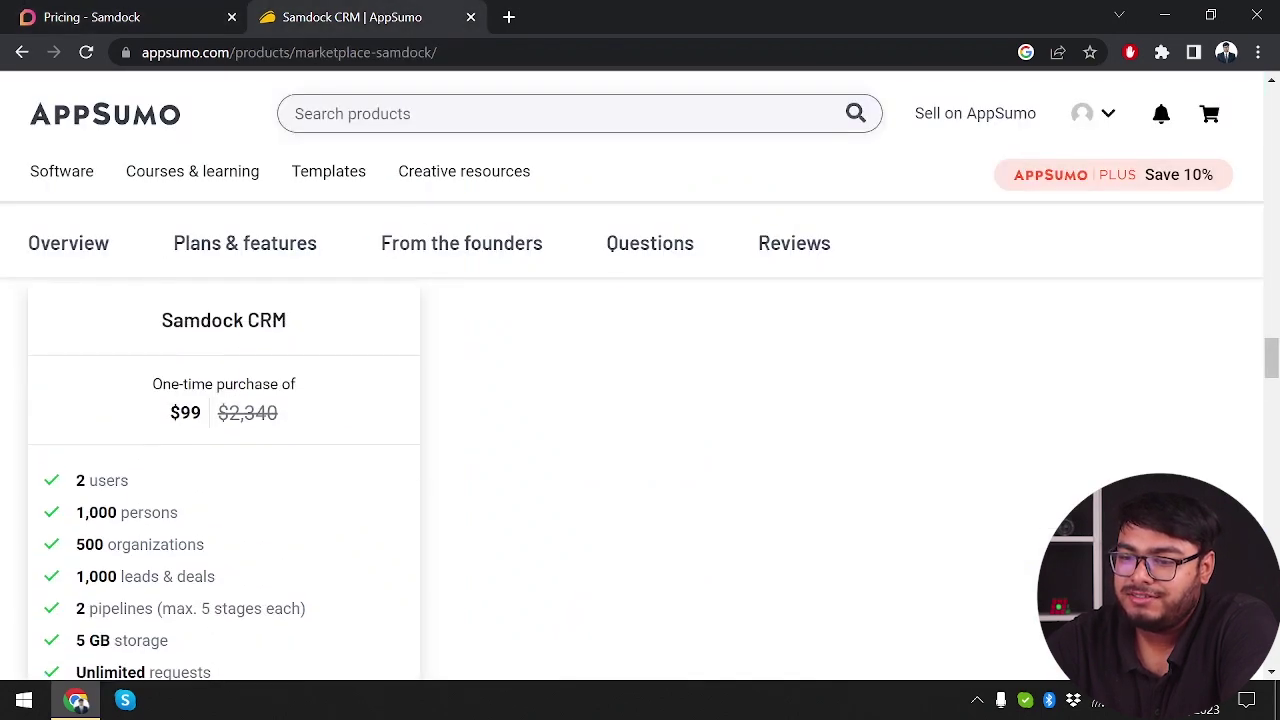
- Show Samdock's yearly prices of 15€ and 30€, then go back to AppSumo
key(ctrl+shift+Tab)
scroll(575, 92, up, 2)
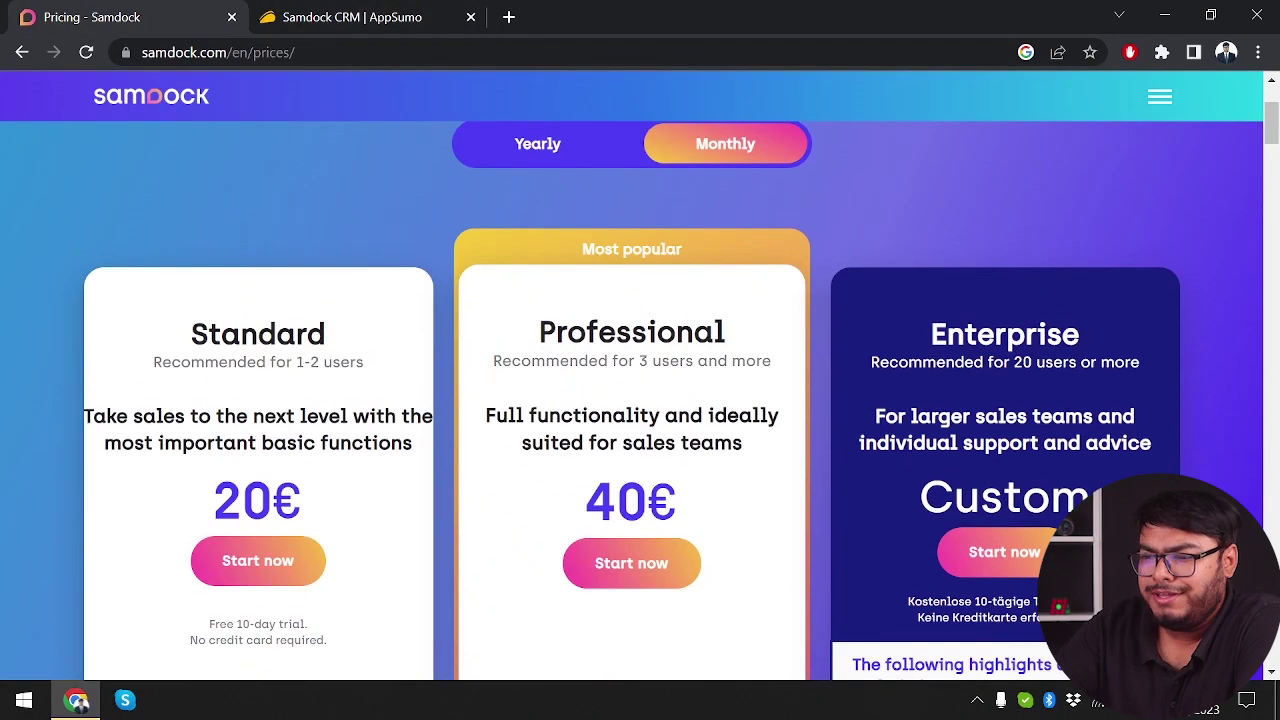
click(540, 146)
scroll(400, 588, down, 1)
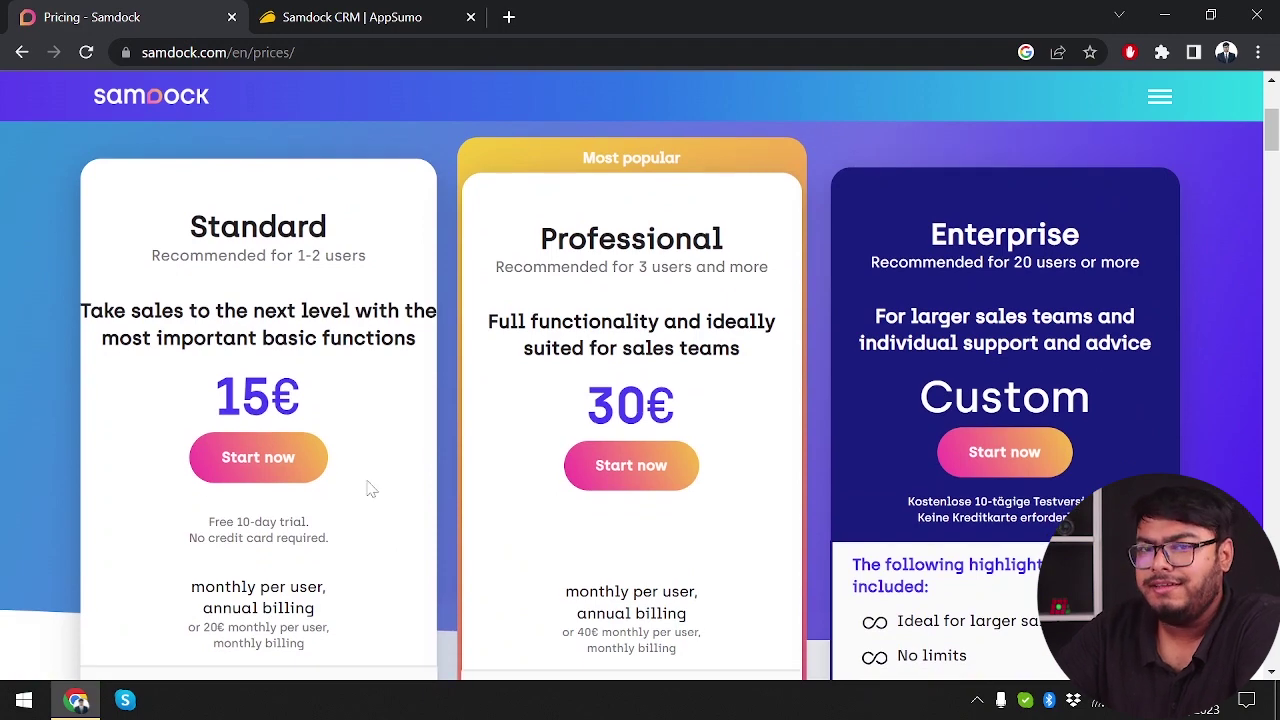
click(340, 10)
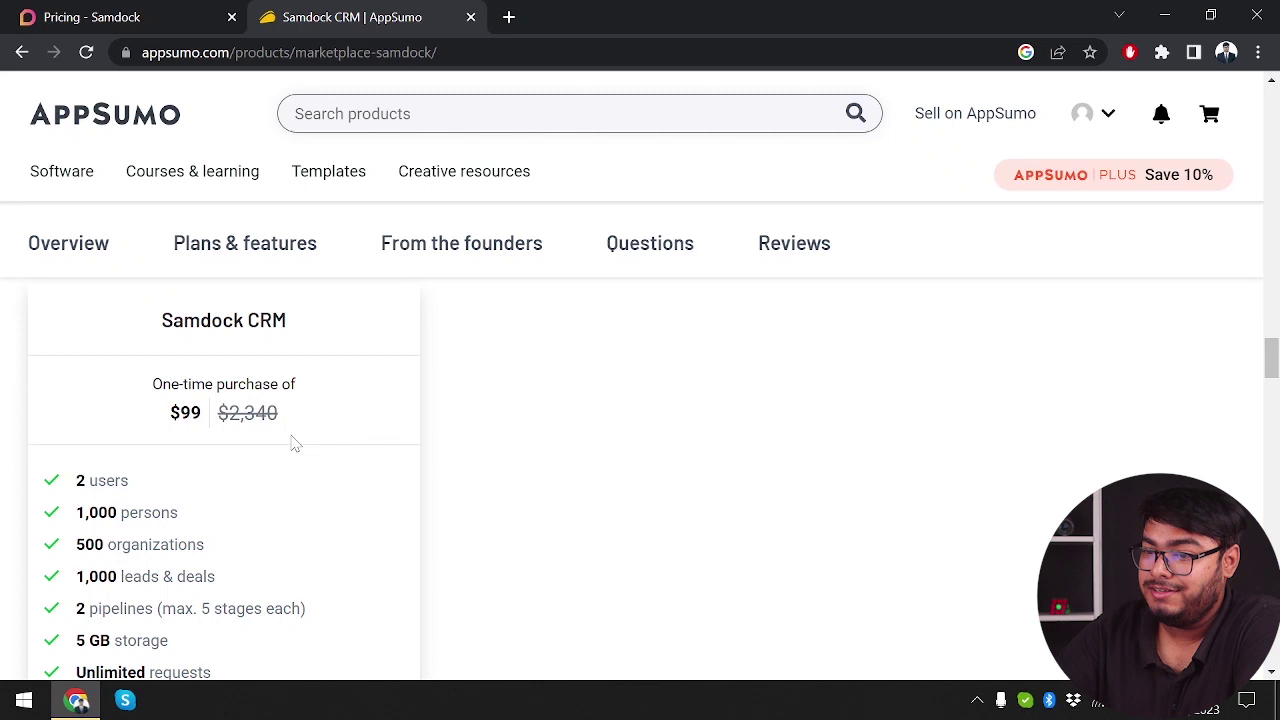
scroll(295, 443, up, 1)
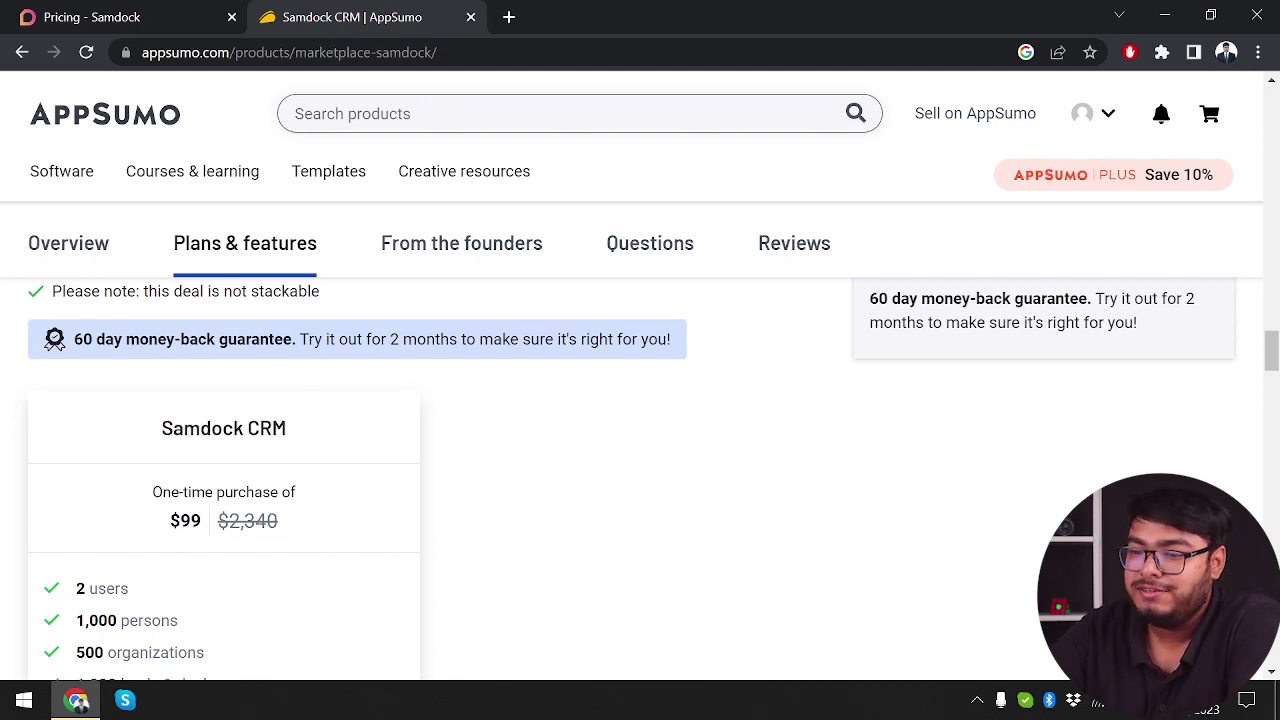
drag(60, 340, 668, 345)
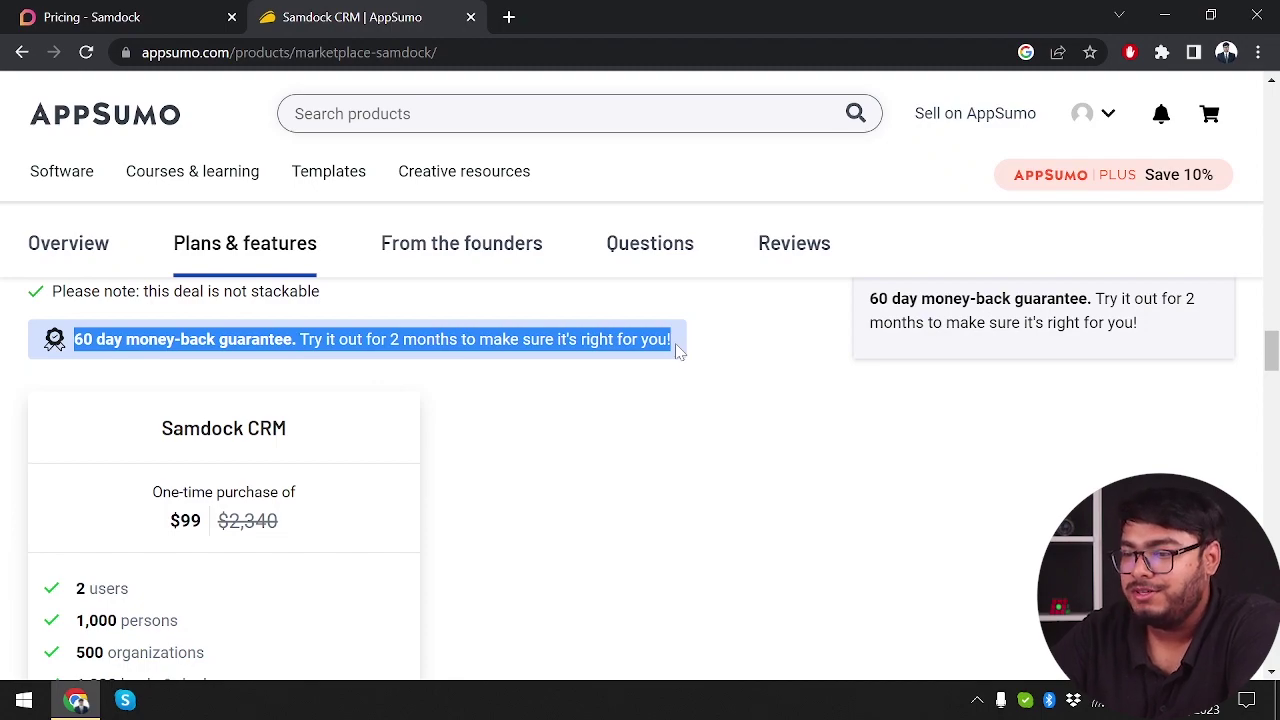
scroll(677, 350, down, 10)
scroll(677, 350, up, 13)
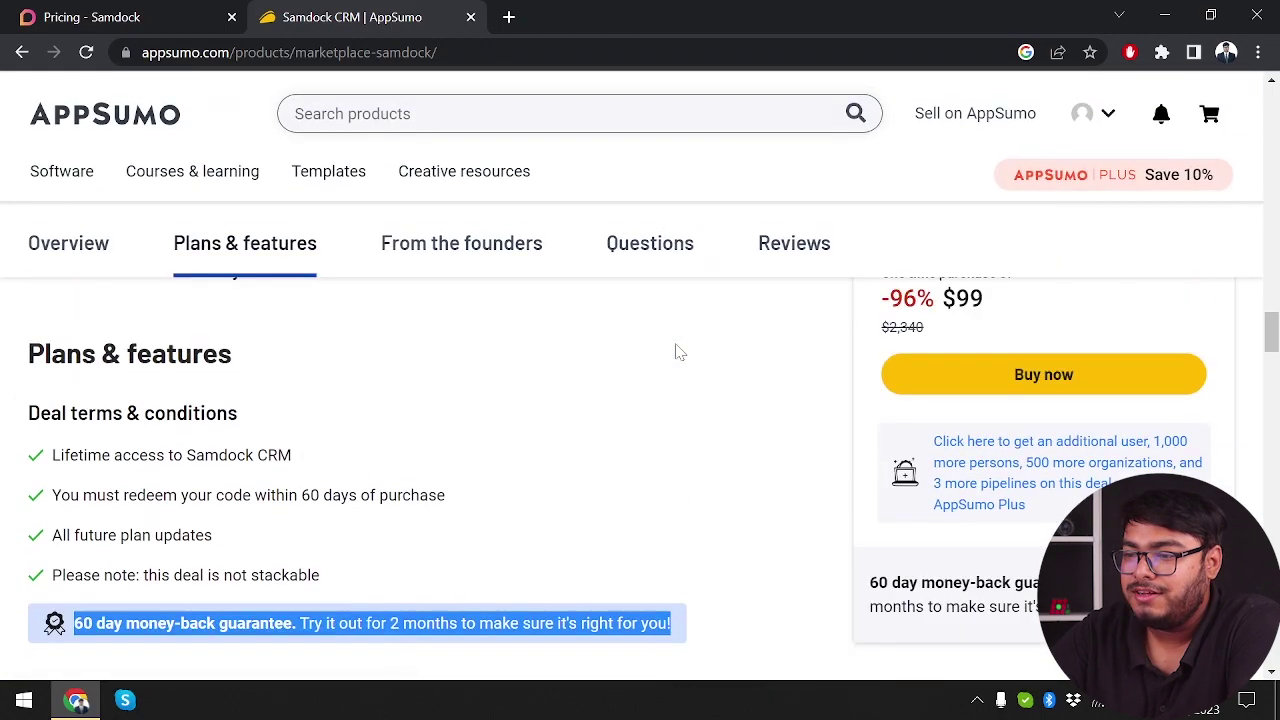
scroll(677, 350, up, 10)
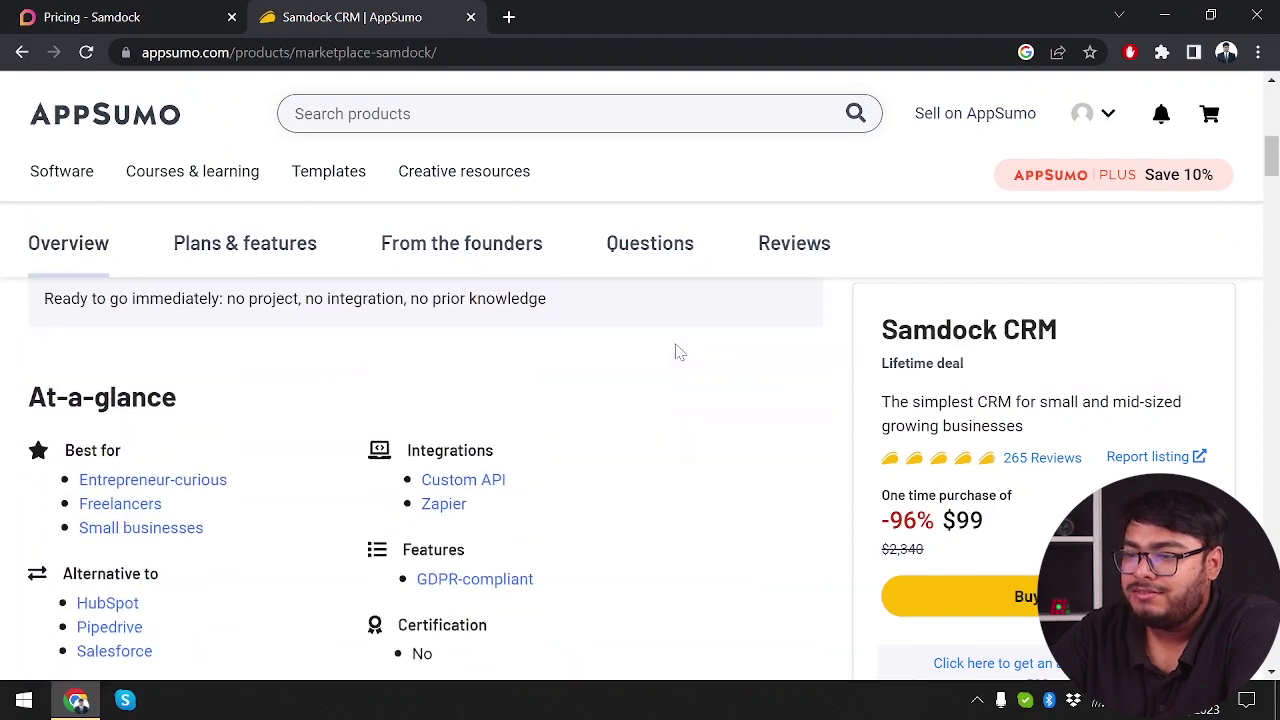
scroll(677, 350, up, 8)
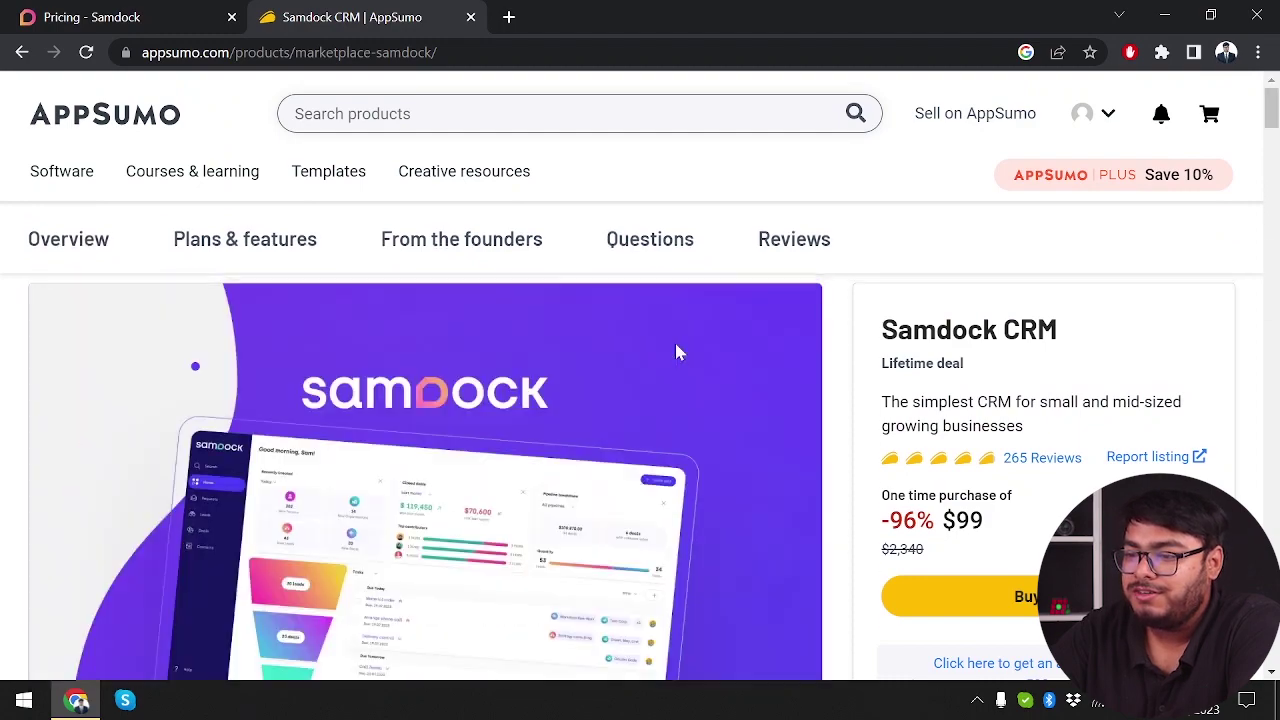
- Switch to the Samdock tab to reach the Samdock login page
click(172, 12)
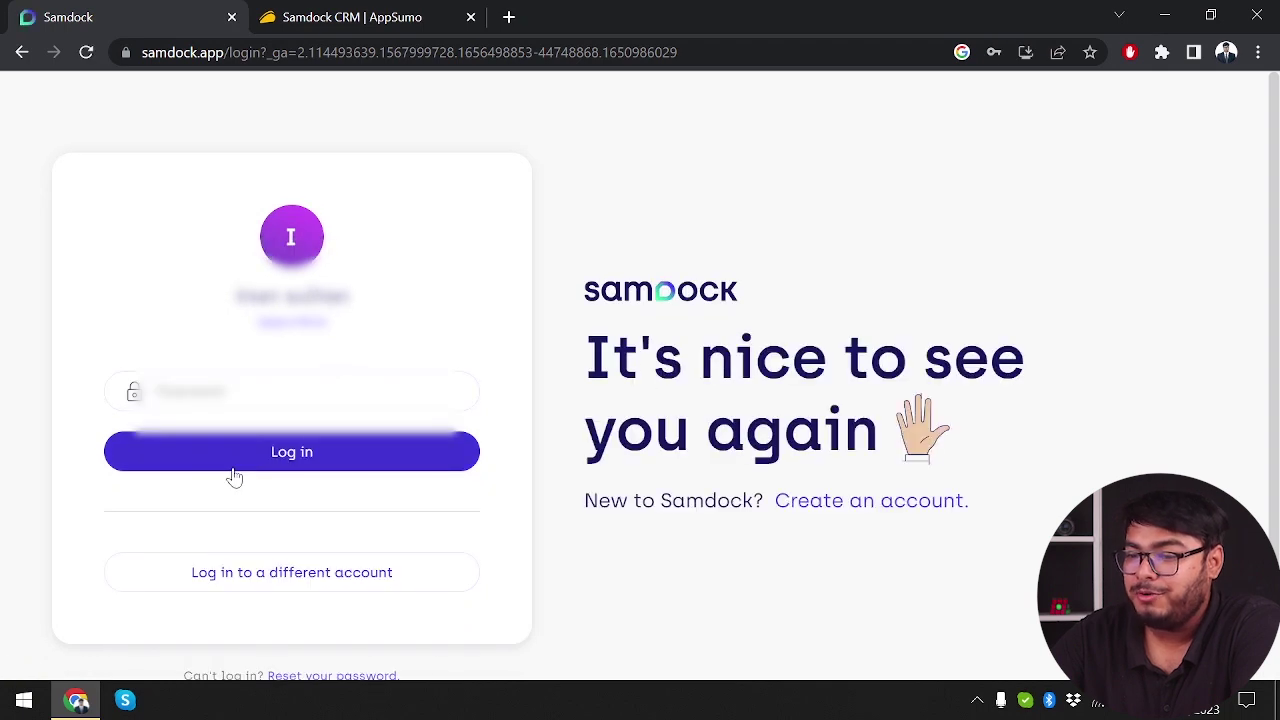
- Log in to Samdock using the password saved in Chrome
click(273, 398)
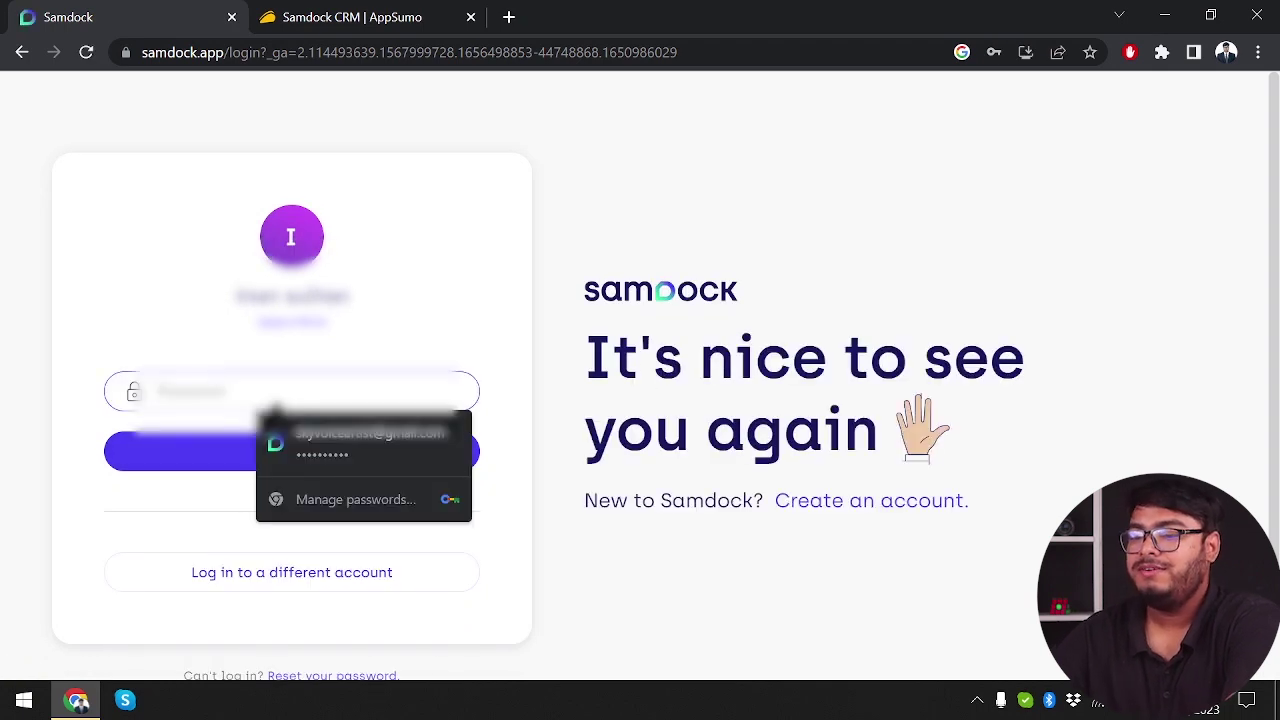
click(377, 440)
click(388, 463)
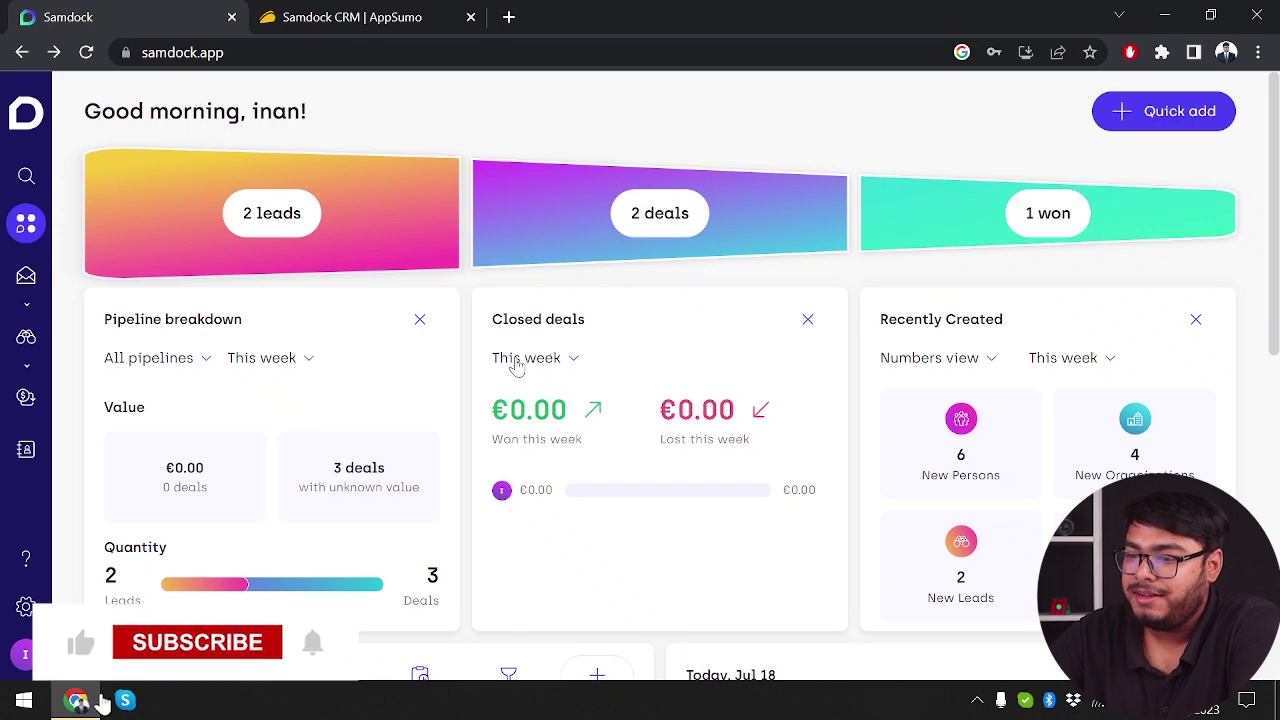
scroll(1043, 371, down, 2)
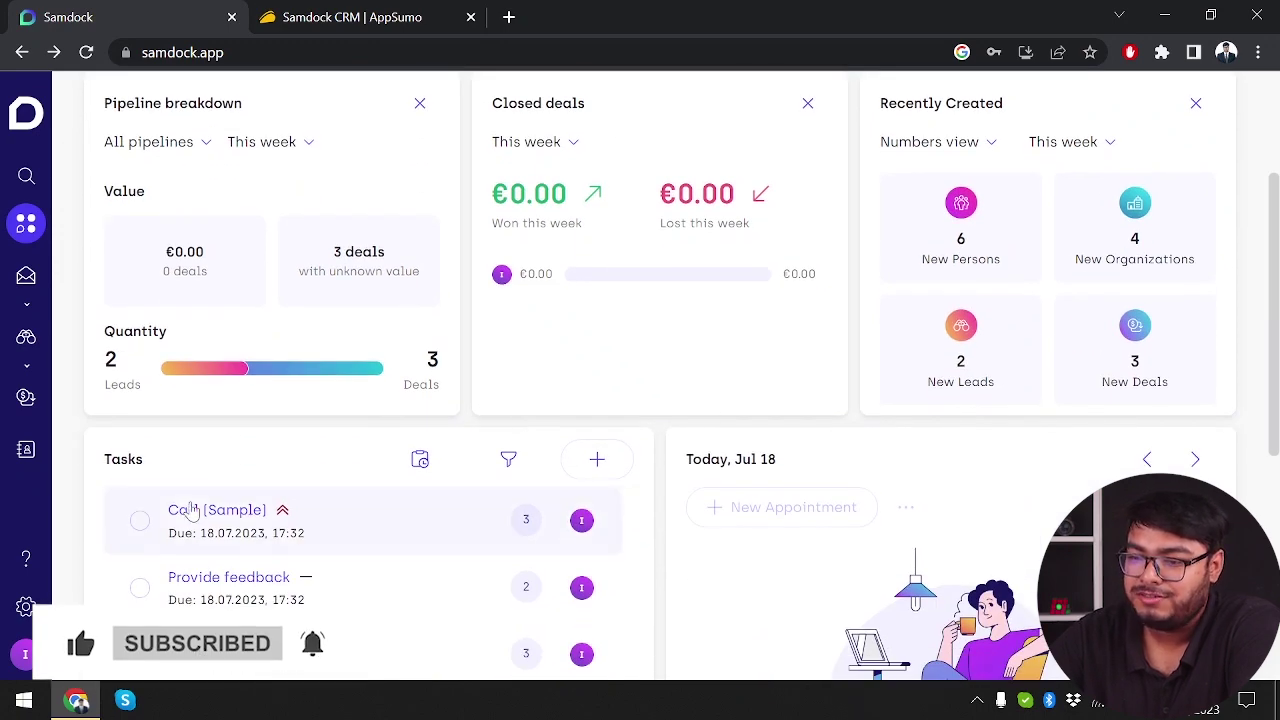
scroll(192, 510, down, 1)
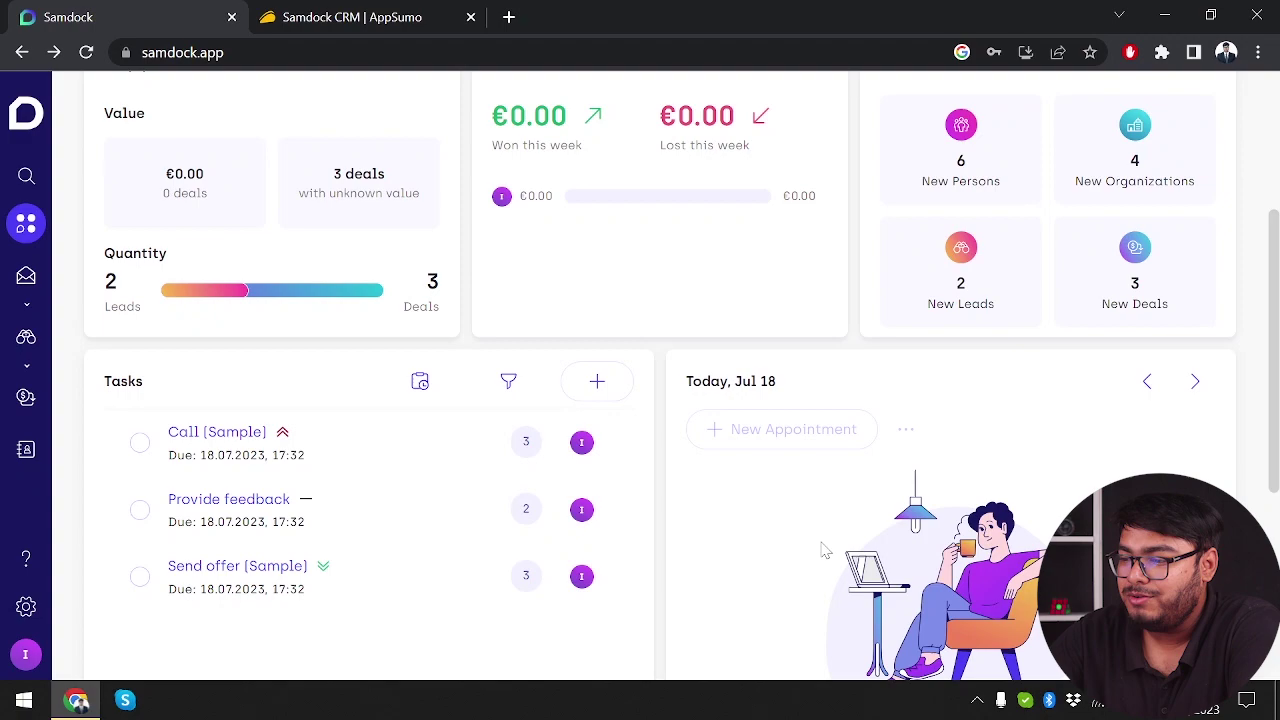
scroll(822, 550, down, 3)
scroll(431, 543, up, 5)
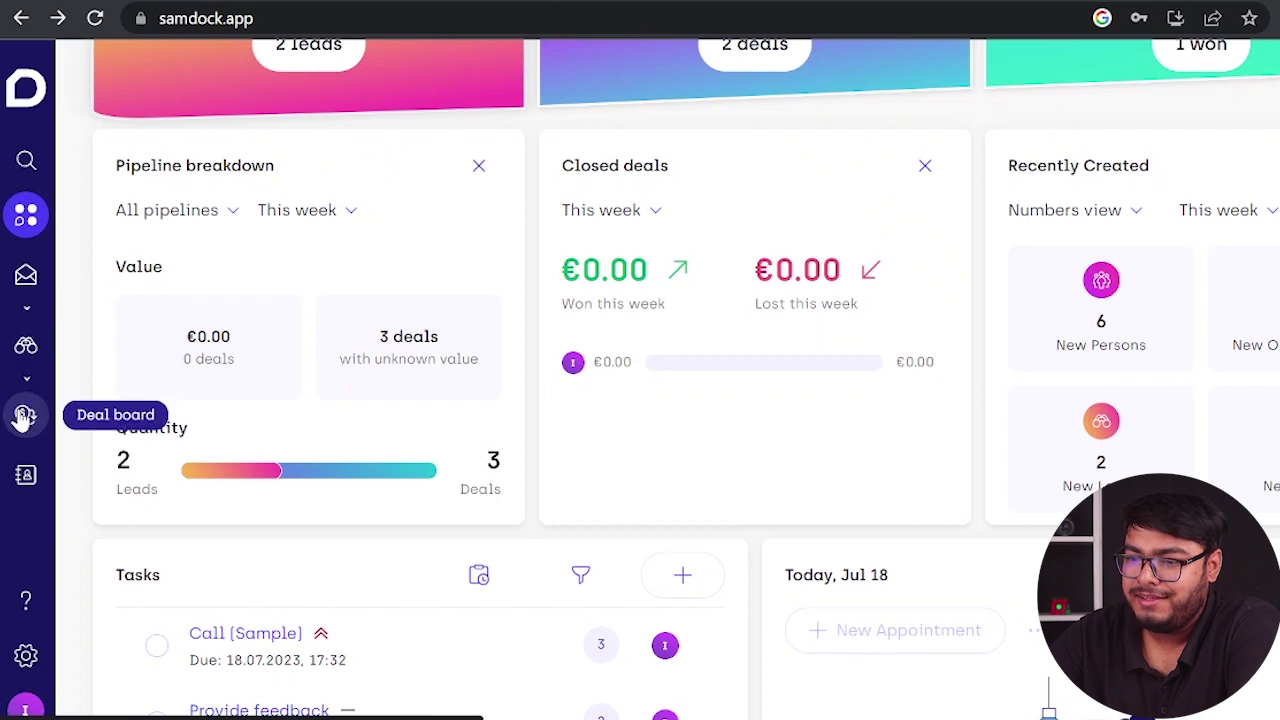
- View the inbox's Assigned to me messages, then the lead board
click(25, 275)
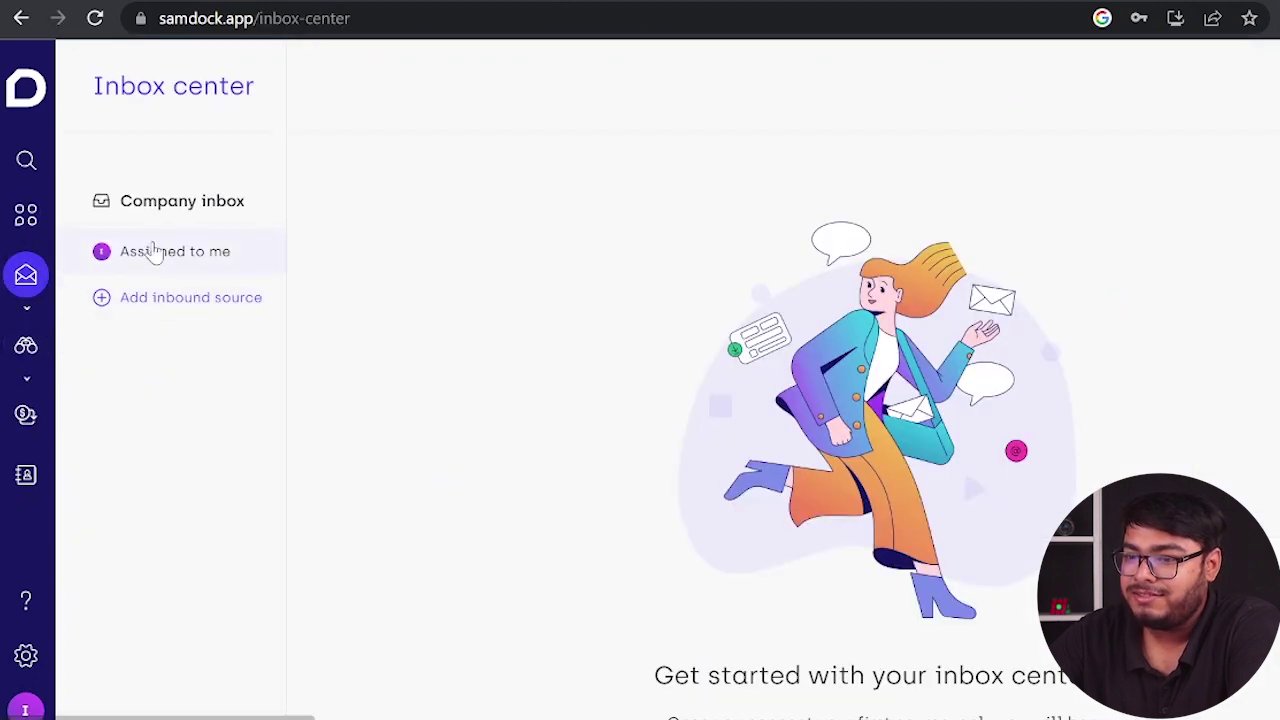
click(189, 264)
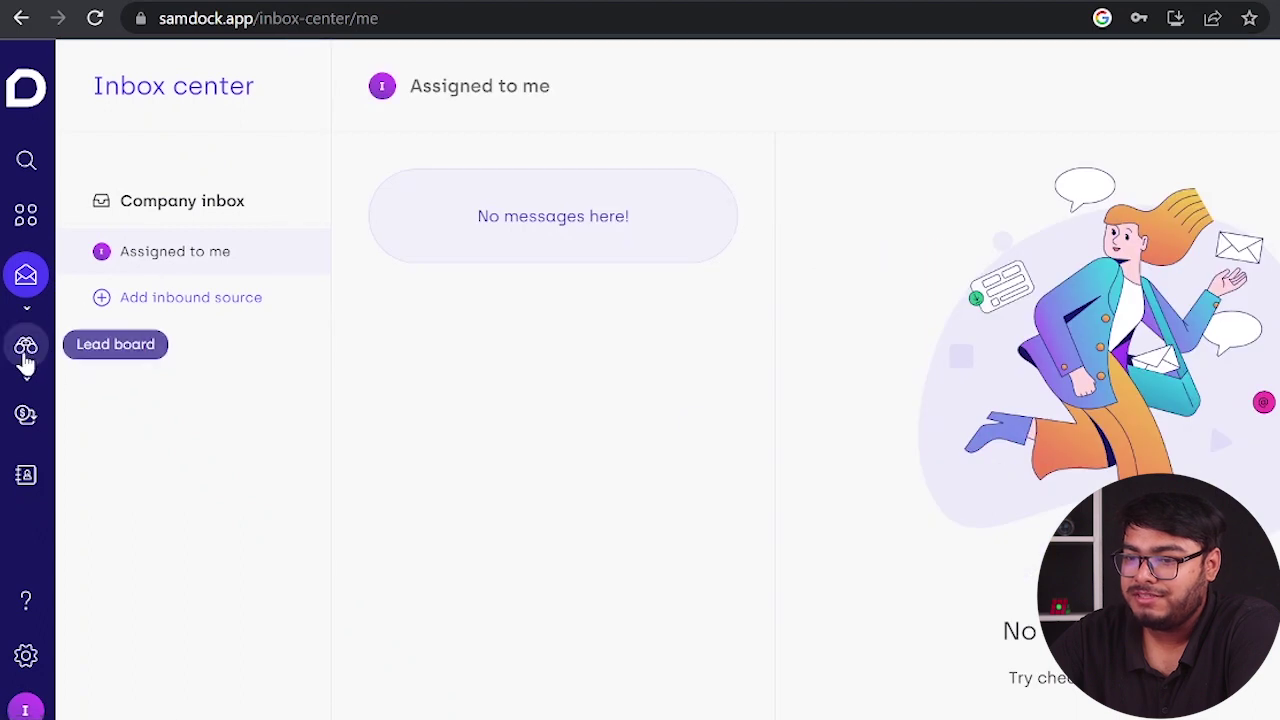
click(24, 357)
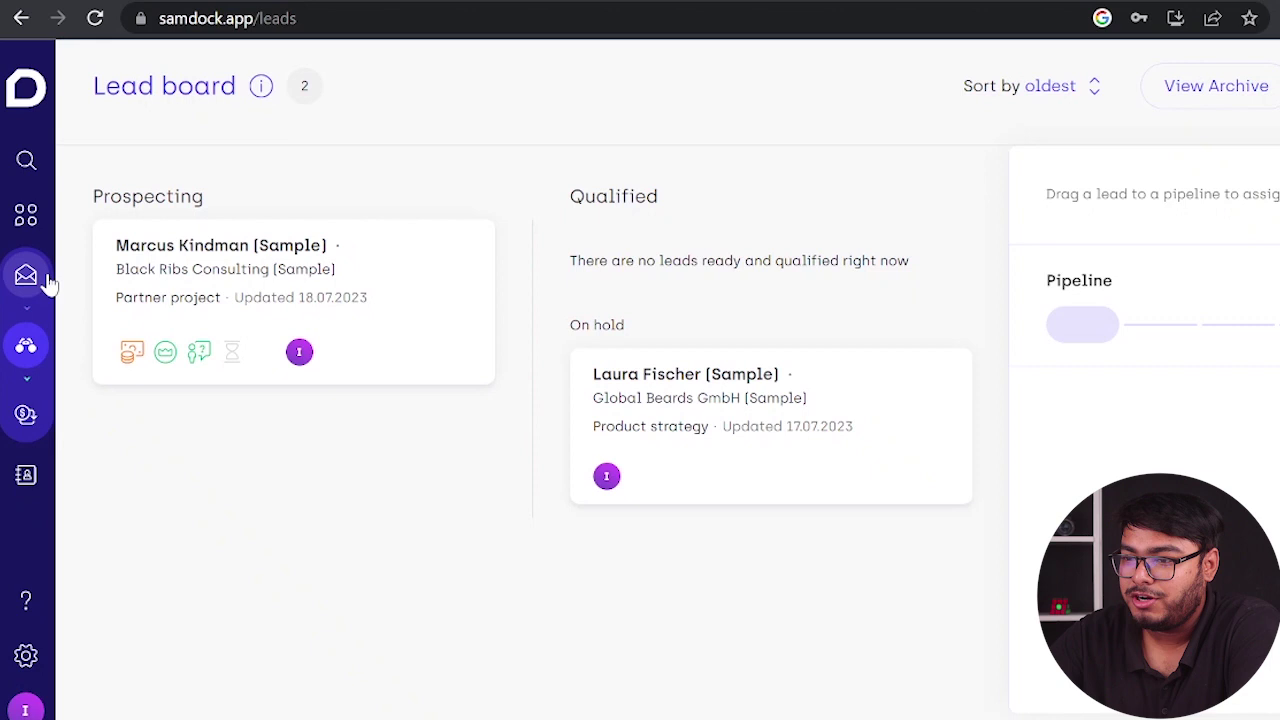
- Open the deal board and scroll across its pipeline stage columns
click(26, 414)
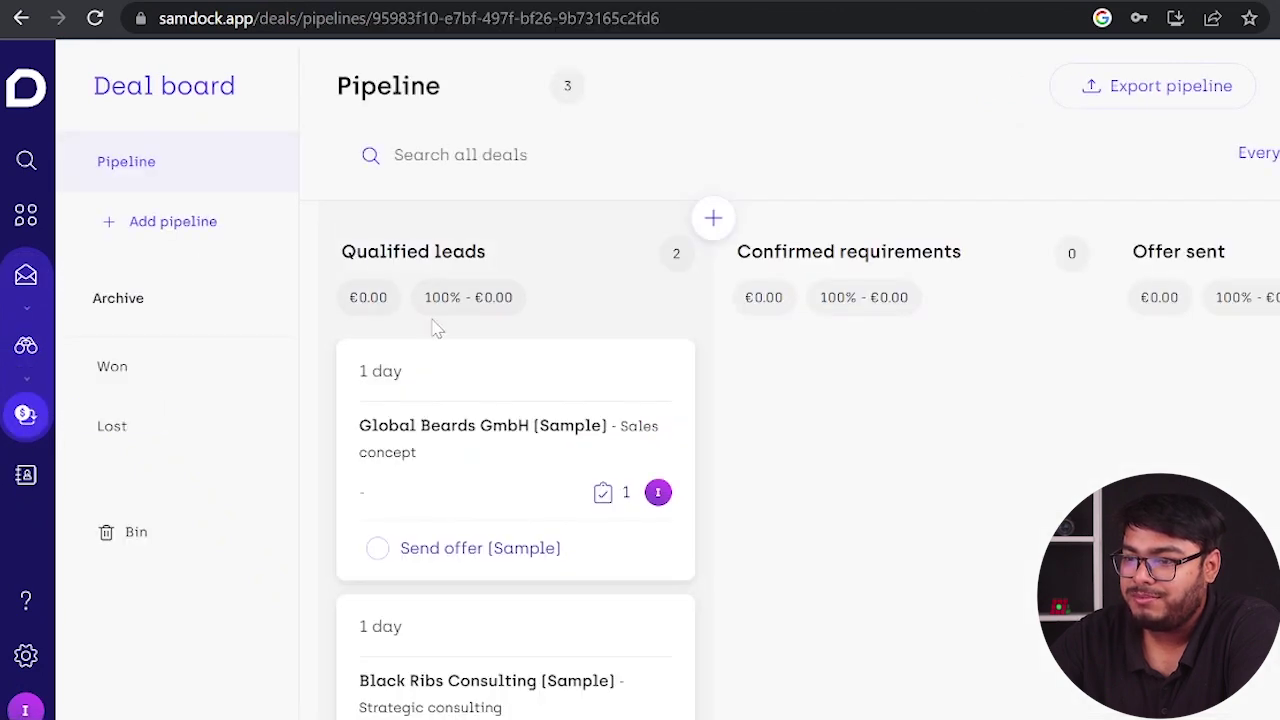
scroll(435, 327, right, 1)
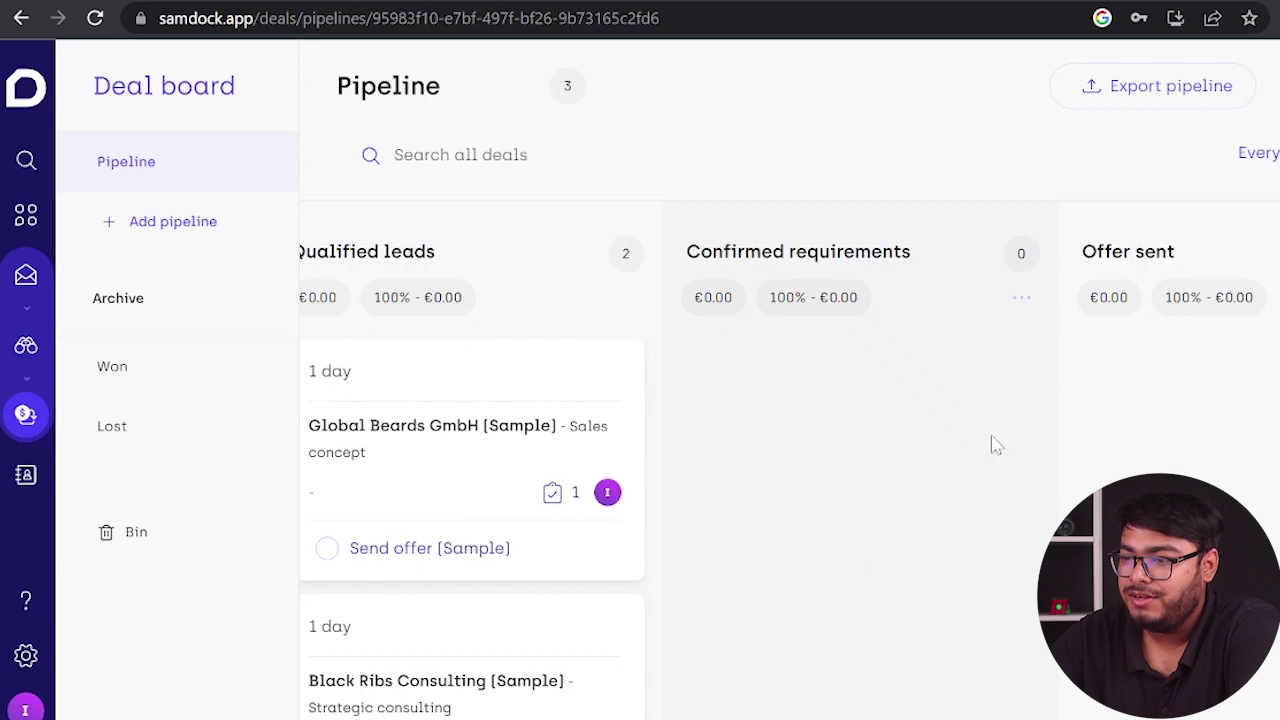
scroll(820, 437, right, 2)
scroll(1000, 391, right, 3)
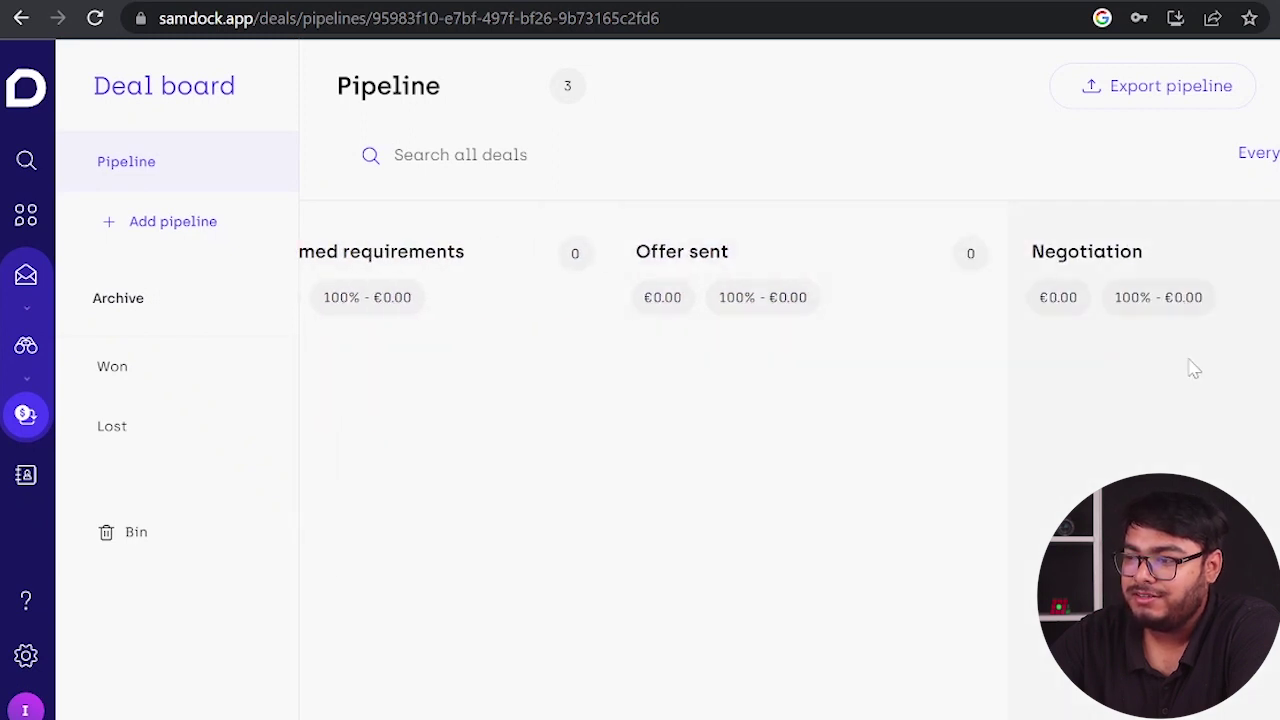
scroll(1188, 366, right, 4)
scroll(1189, 366, left, 10)
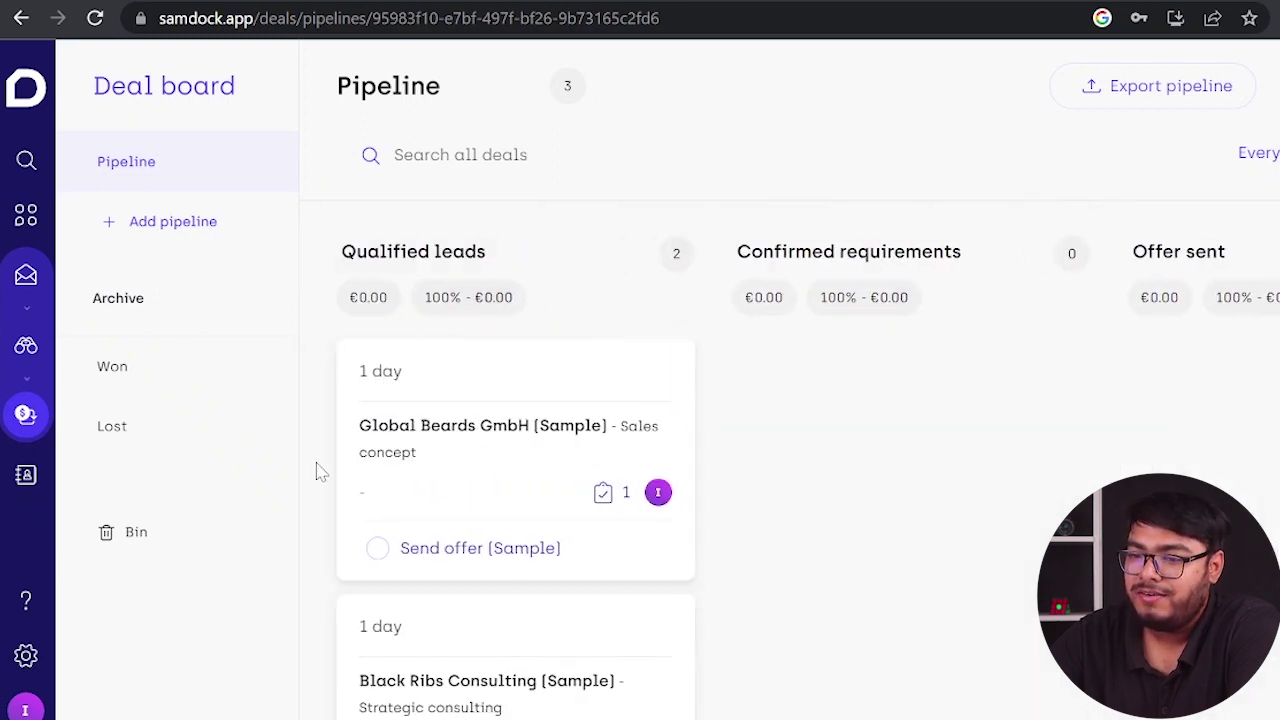
- Open All contacts and scroll through its 4 organizations and 6 persons
click(22, 480)
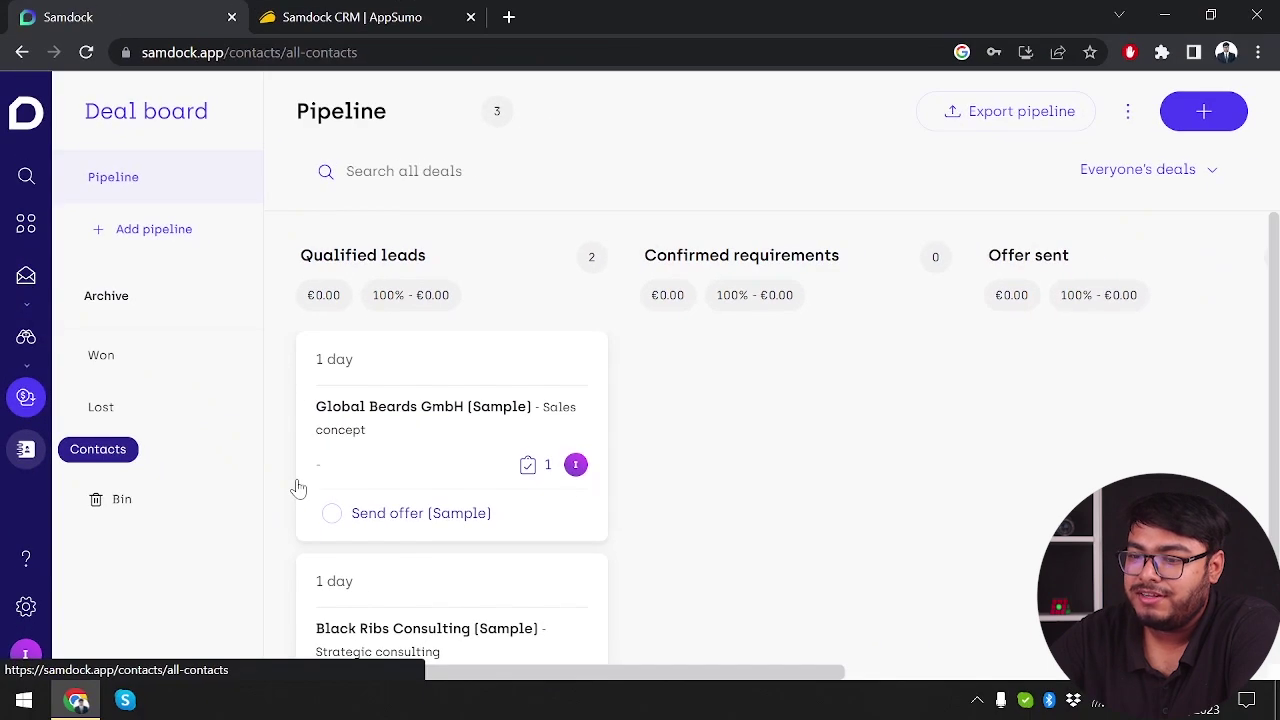
scroll(563, 423, down, 1)
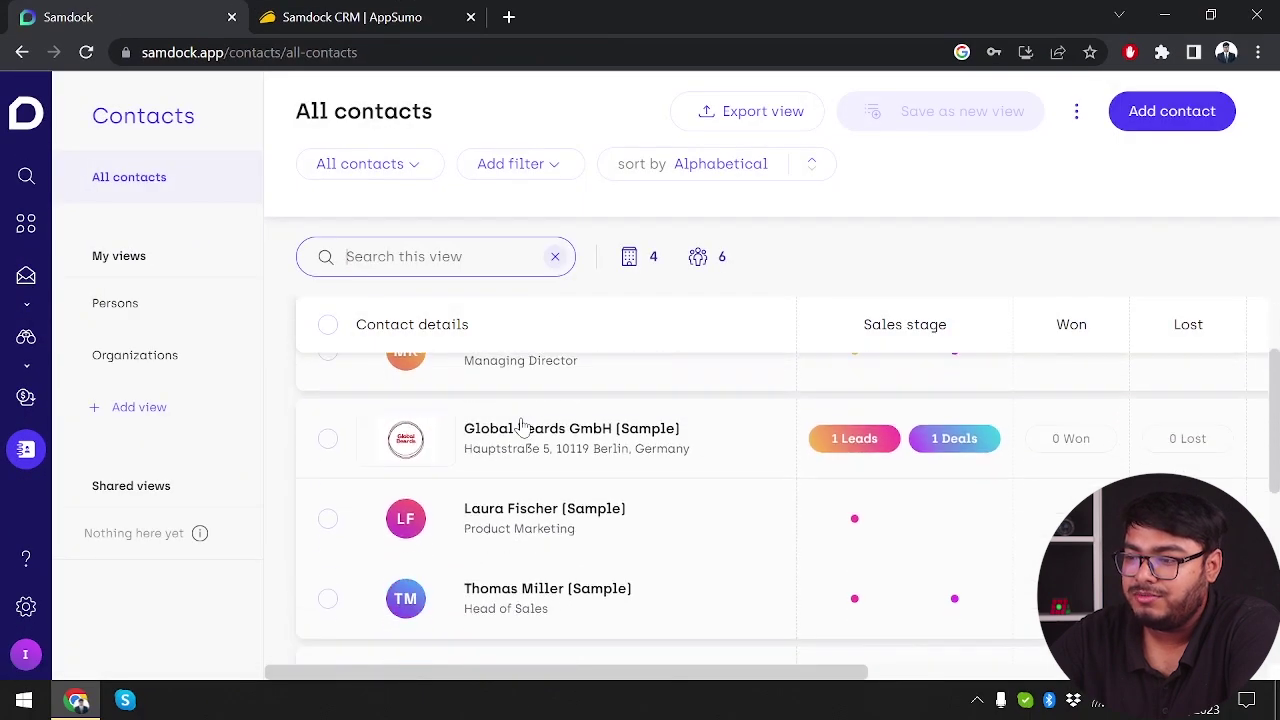
scroll(523, 432, up, 1)
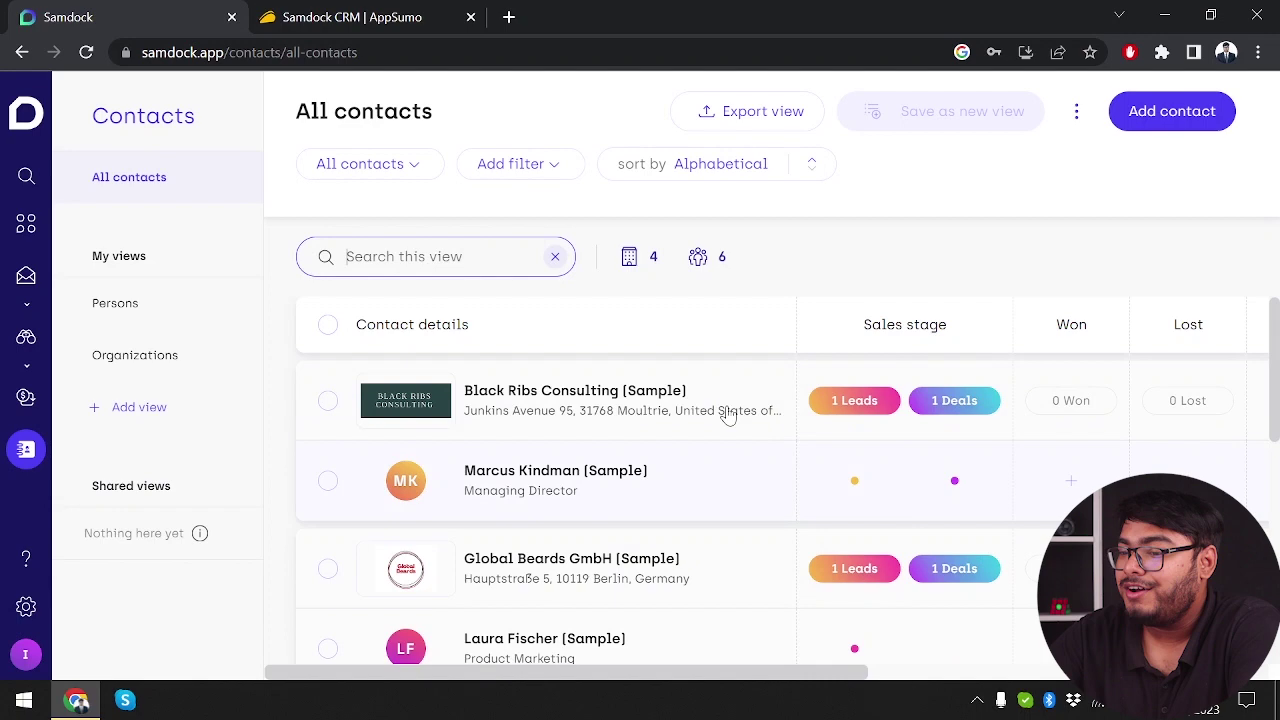
scroll(632, 570, down, 1)
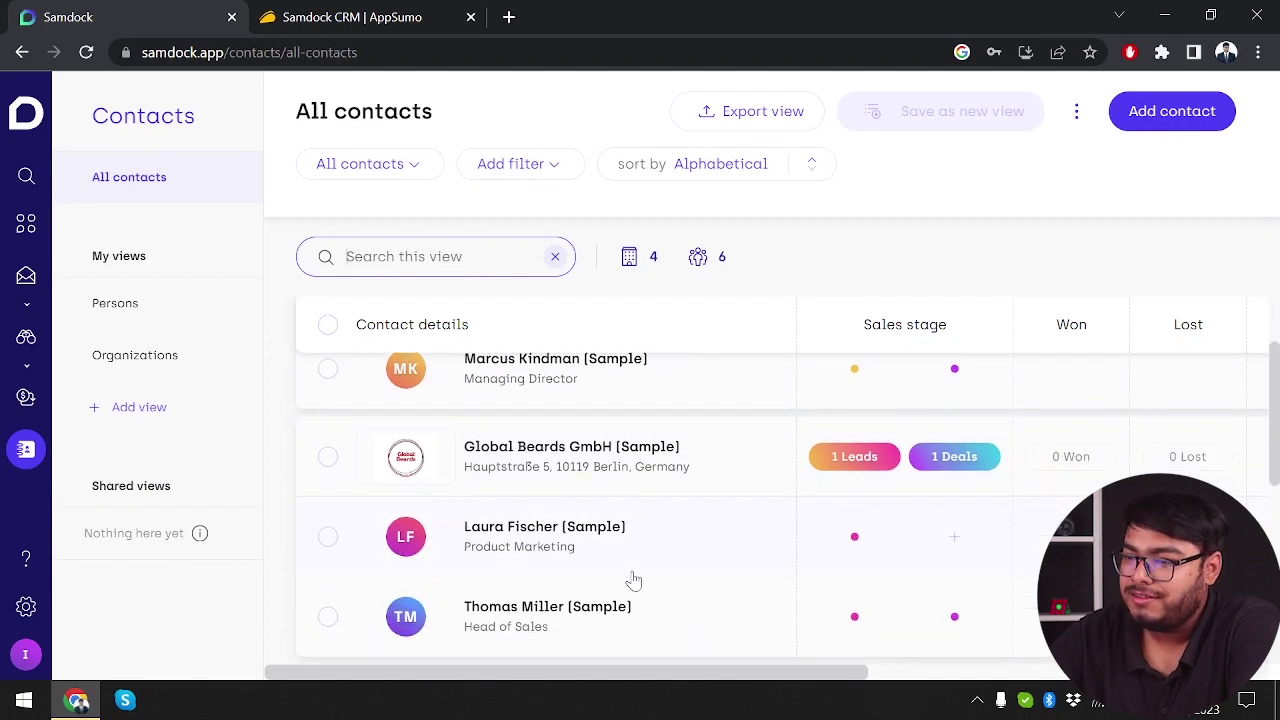
scroll(633, 580, down, 3)
scroll(633, 580, up, 5)
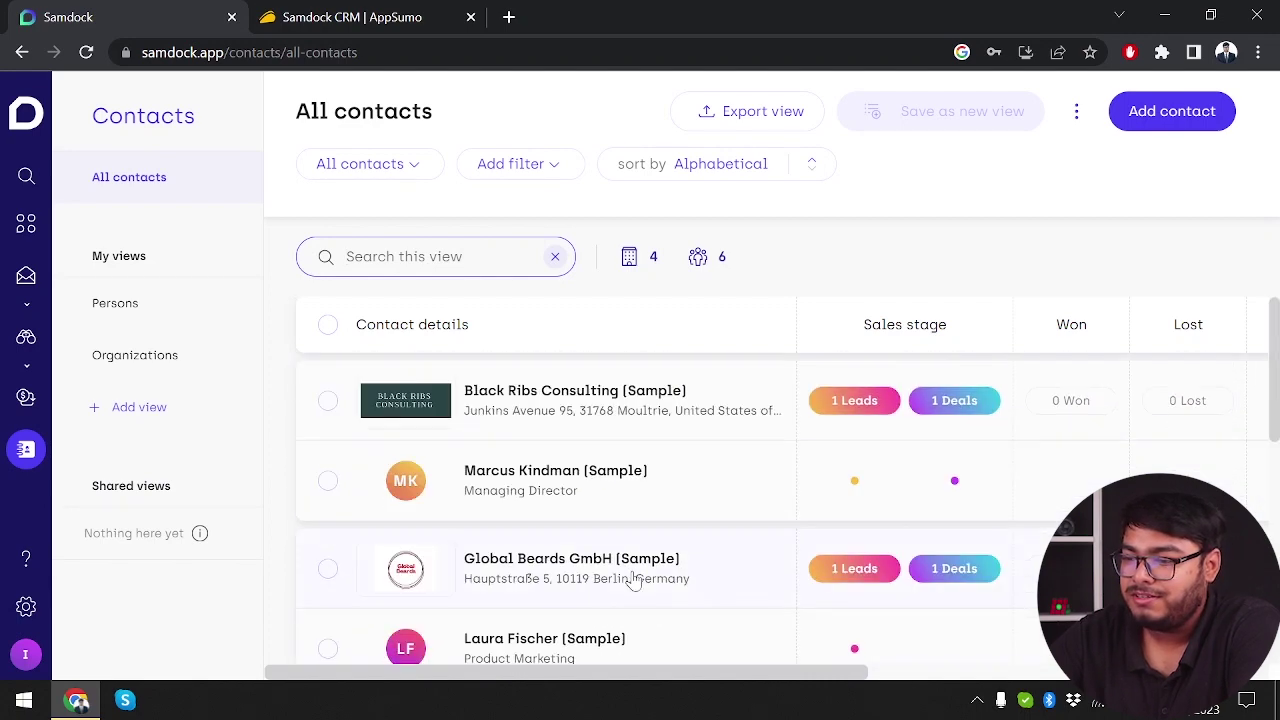
scroll(633, 580, down, 5)
scroll(633, 580, up, 1)
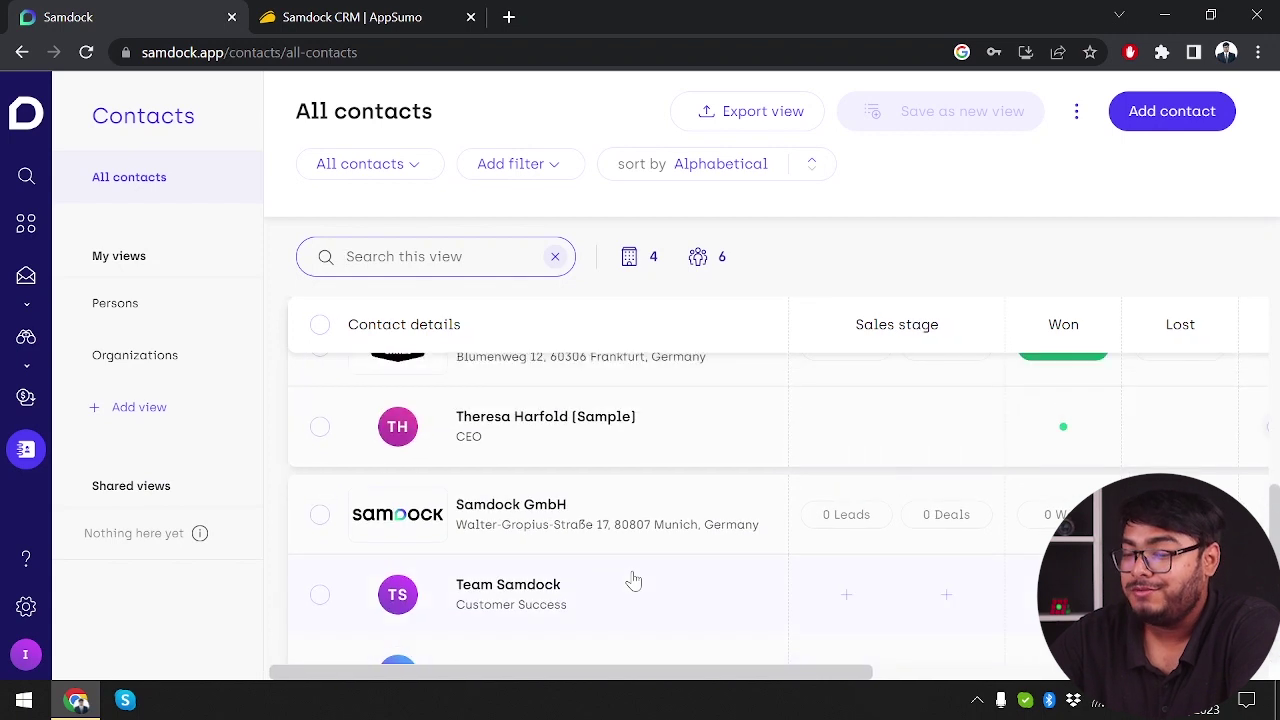
scroll(633, 580, up, 2)
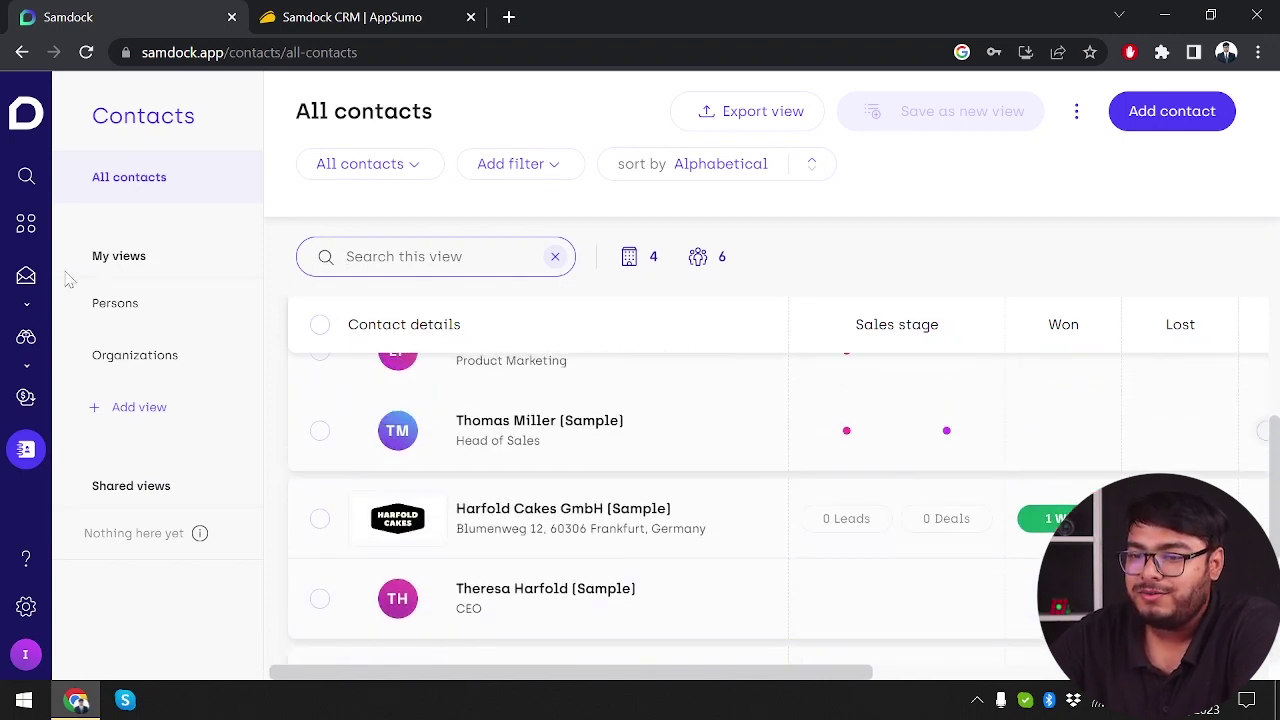
- Go via the inbox to the lead board and open the Partner project lead's tasks
click(28, 279)
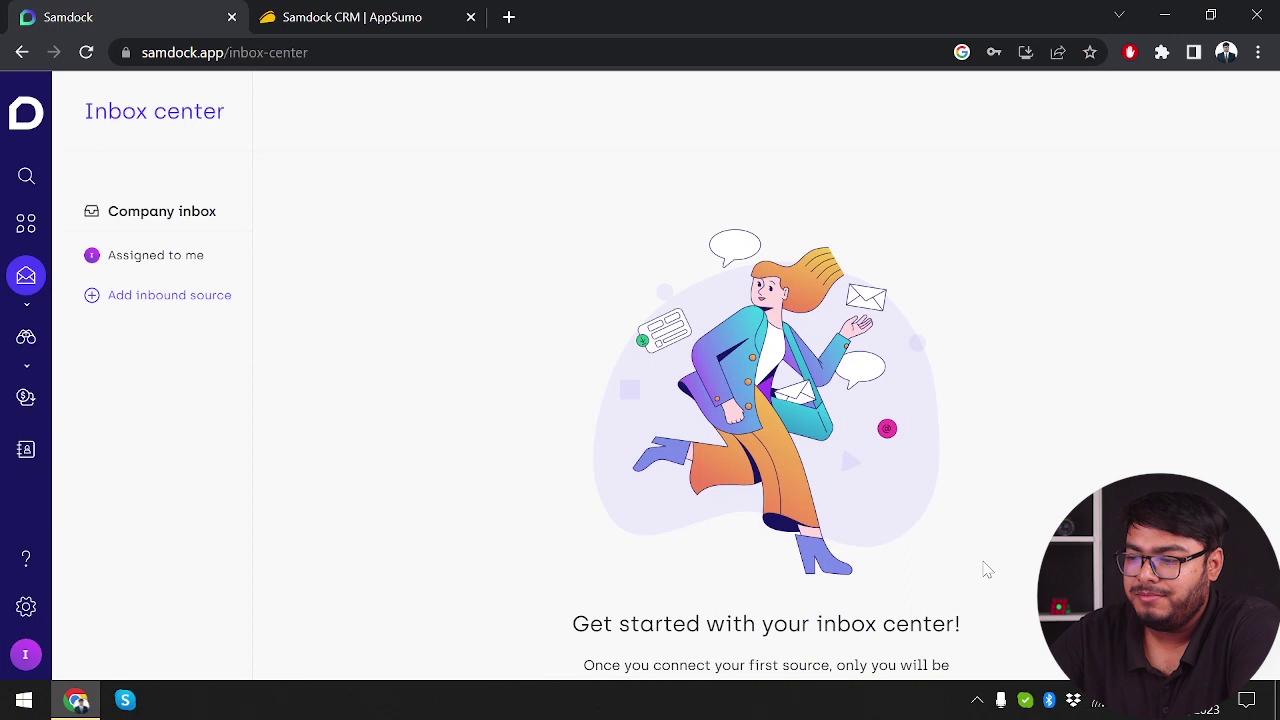
click(26, 340)
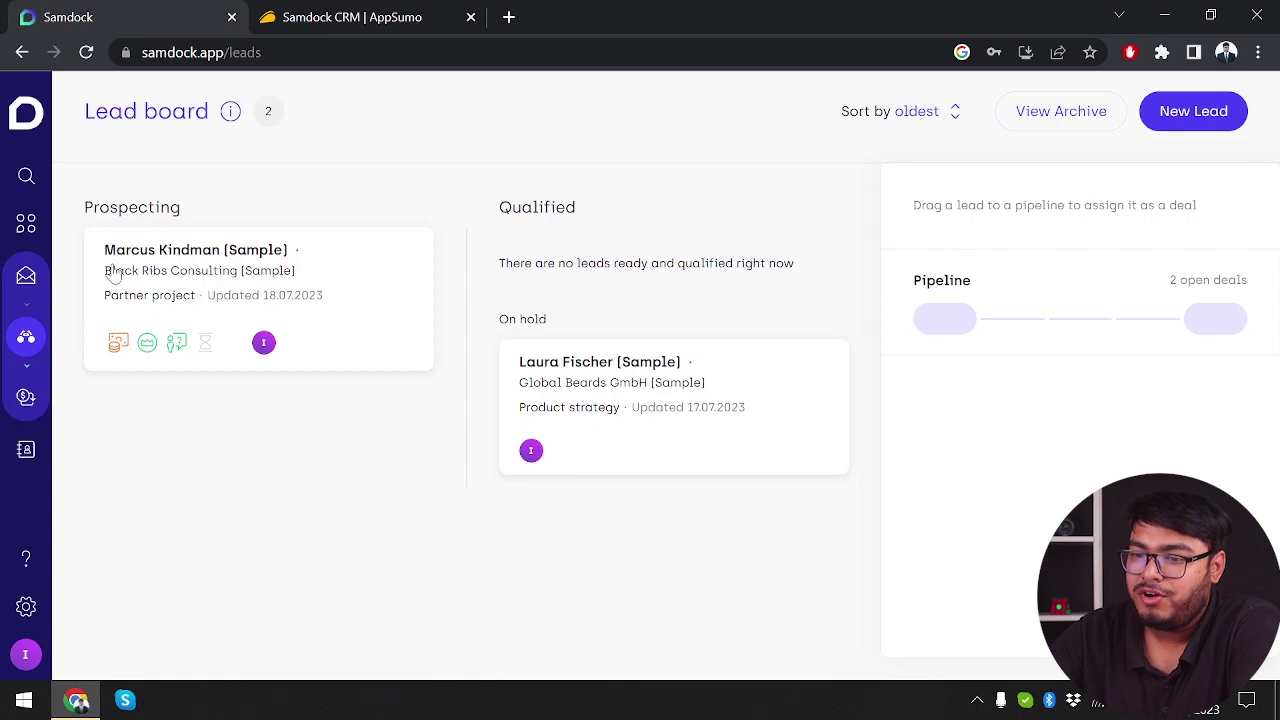
click(215, 315)
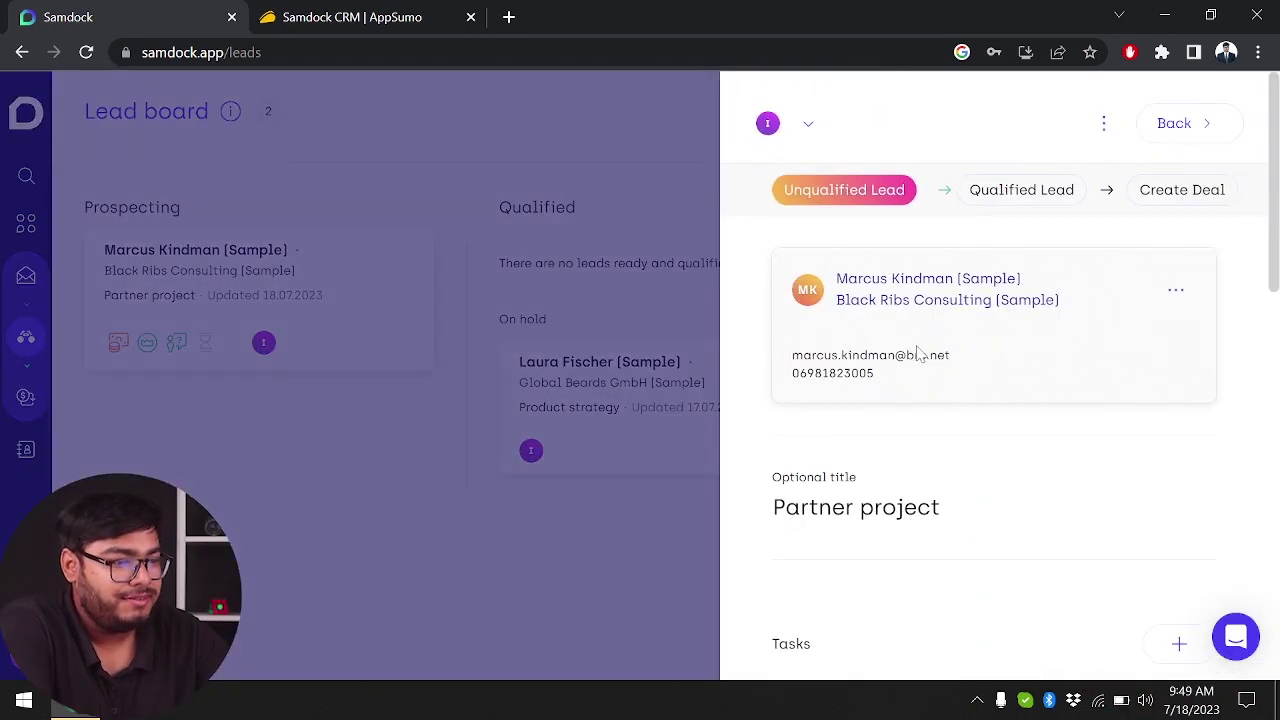
scroll(914, 351, down, 3)
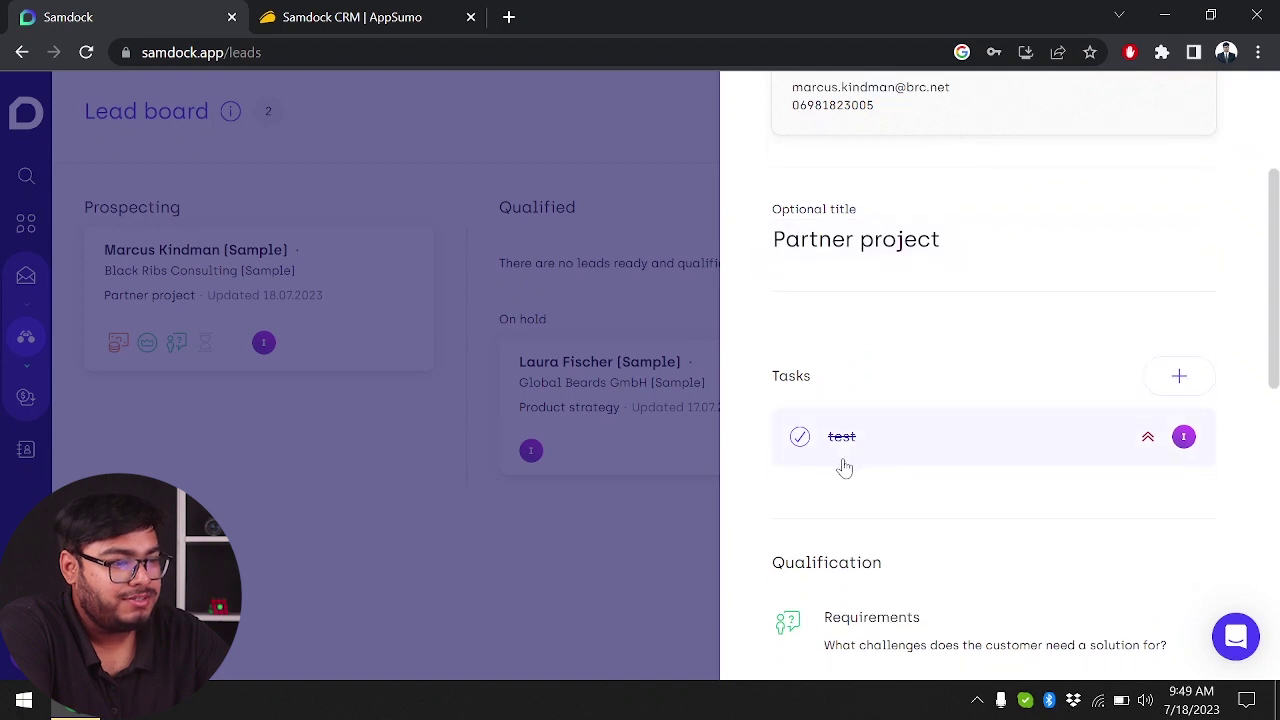
scroll(845, 467, down, 1)
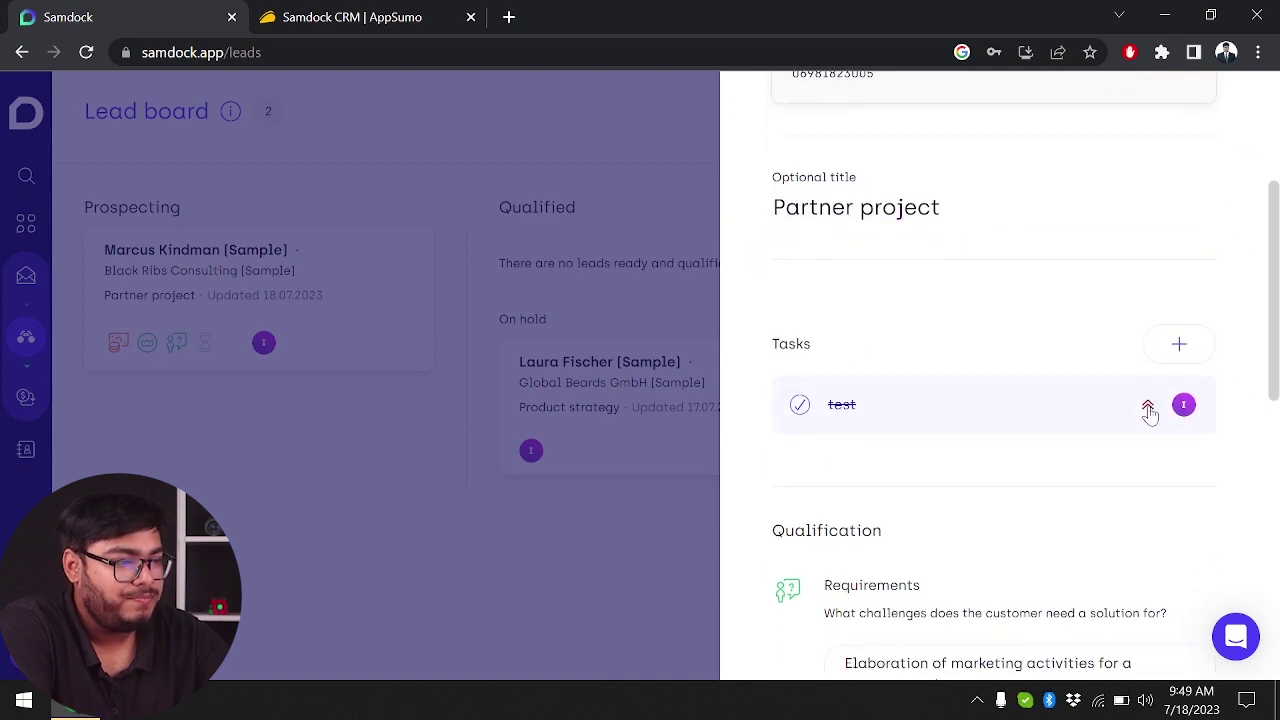
- Start a new task titled 'task' with description 'task' and low priority
click(1190, 352)
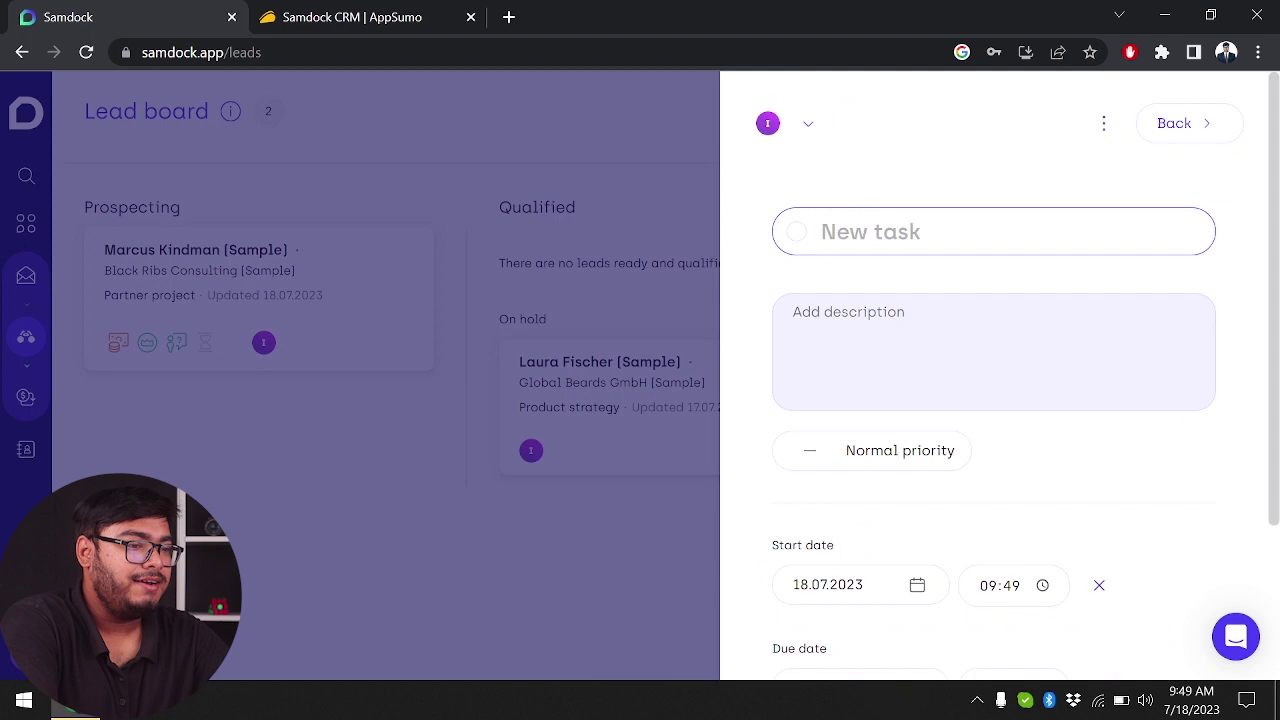
text(task)
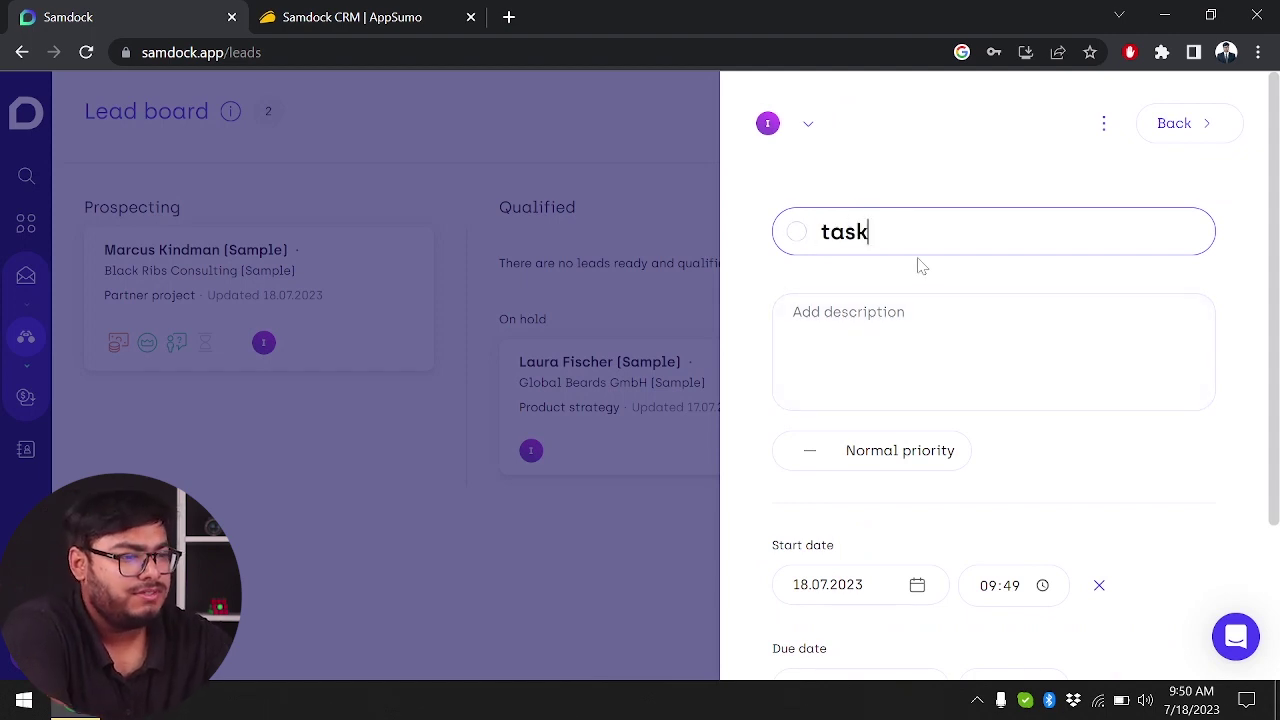
key(Tab)
text(task)
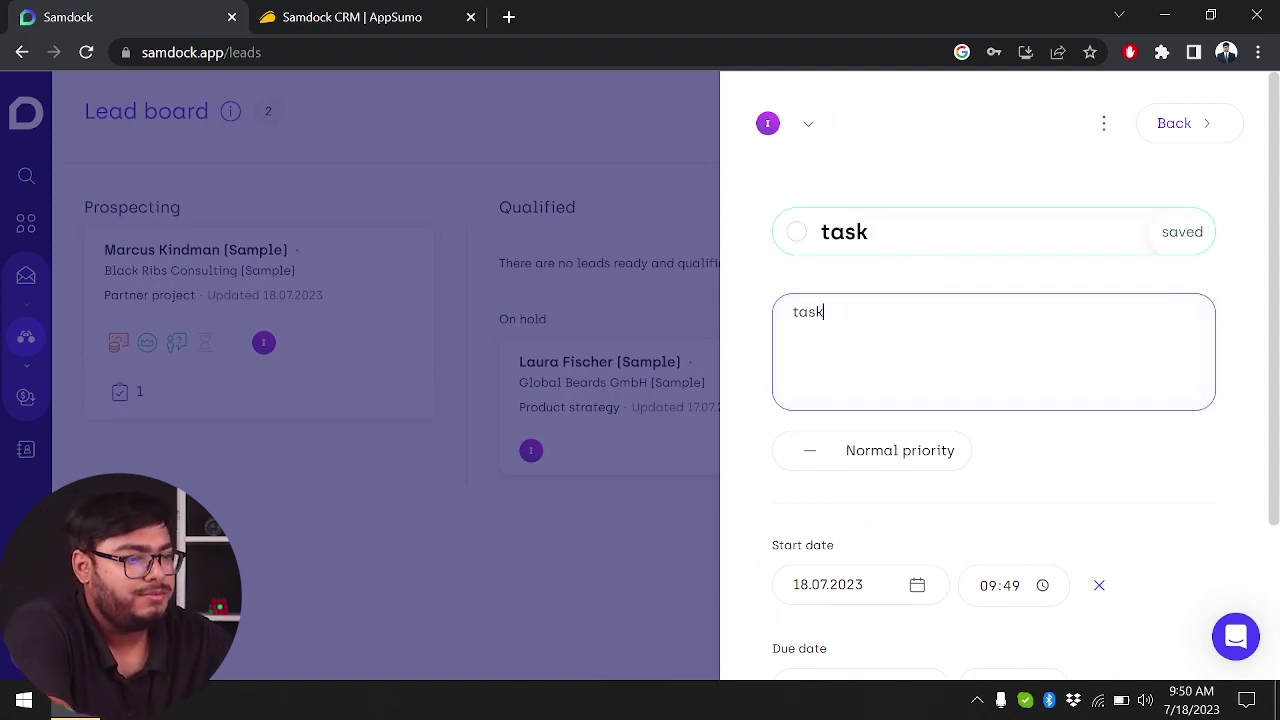
scroll(993, 400, down, 1)
click(852, 368)
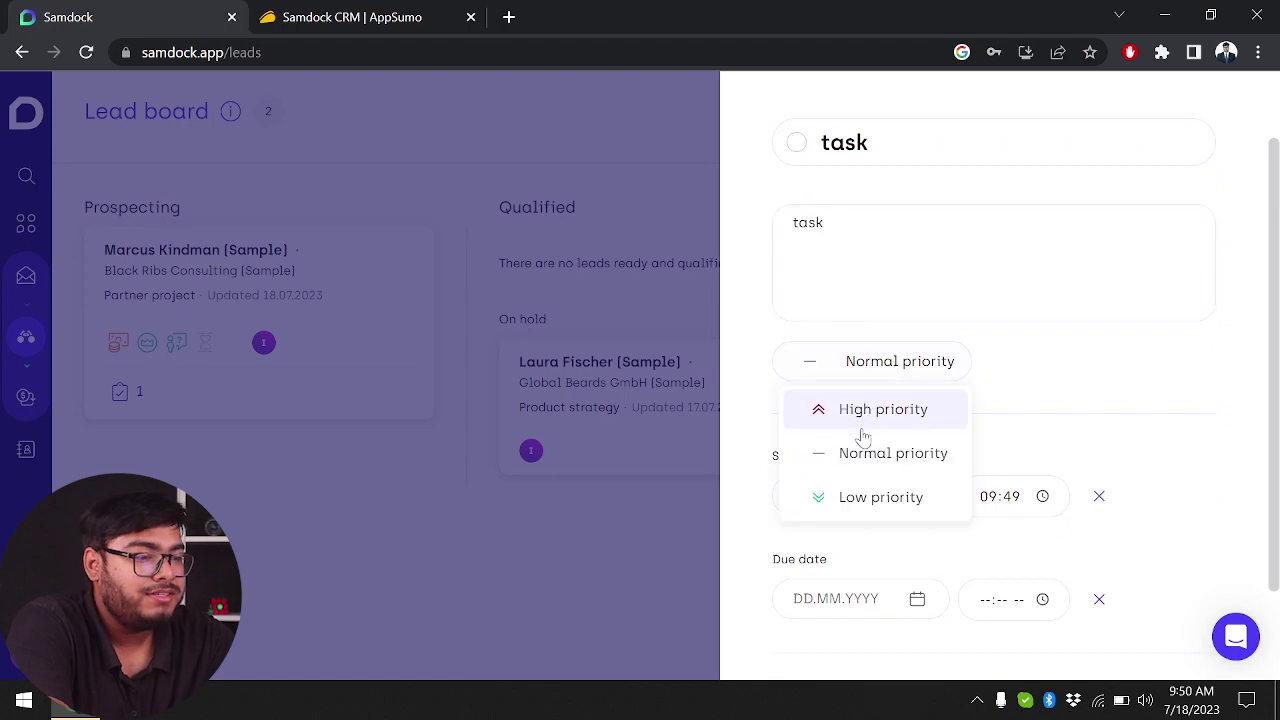
click(893, 500)
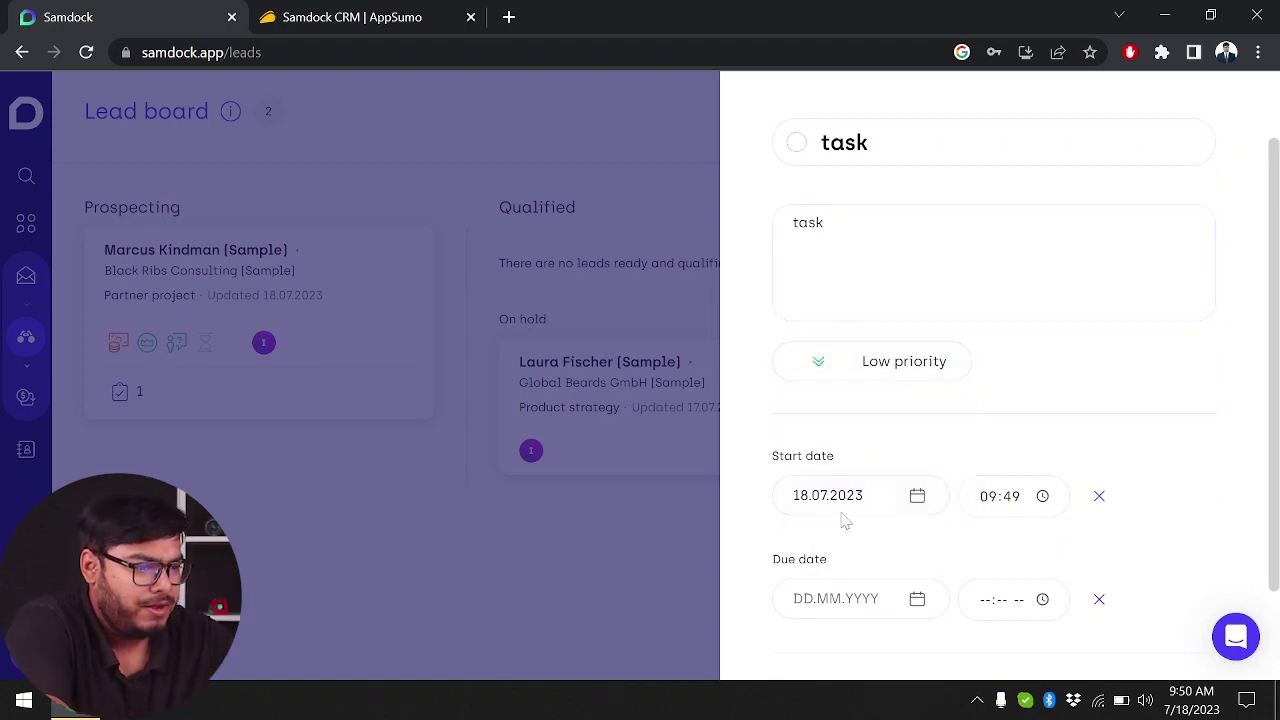
- Set the task's due date to 20.07.2023 with the time's minutes at 52
scroll(830, 500, down, 1)
click(846, 516)
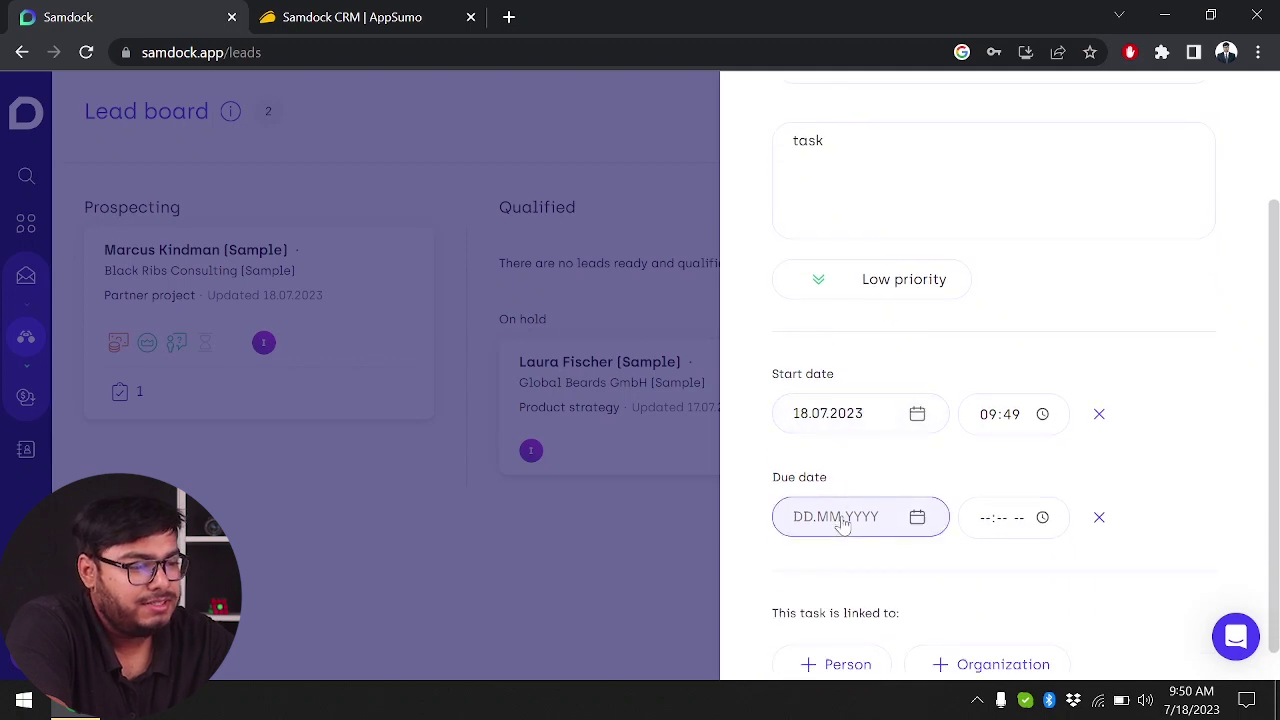
click(977, 396)
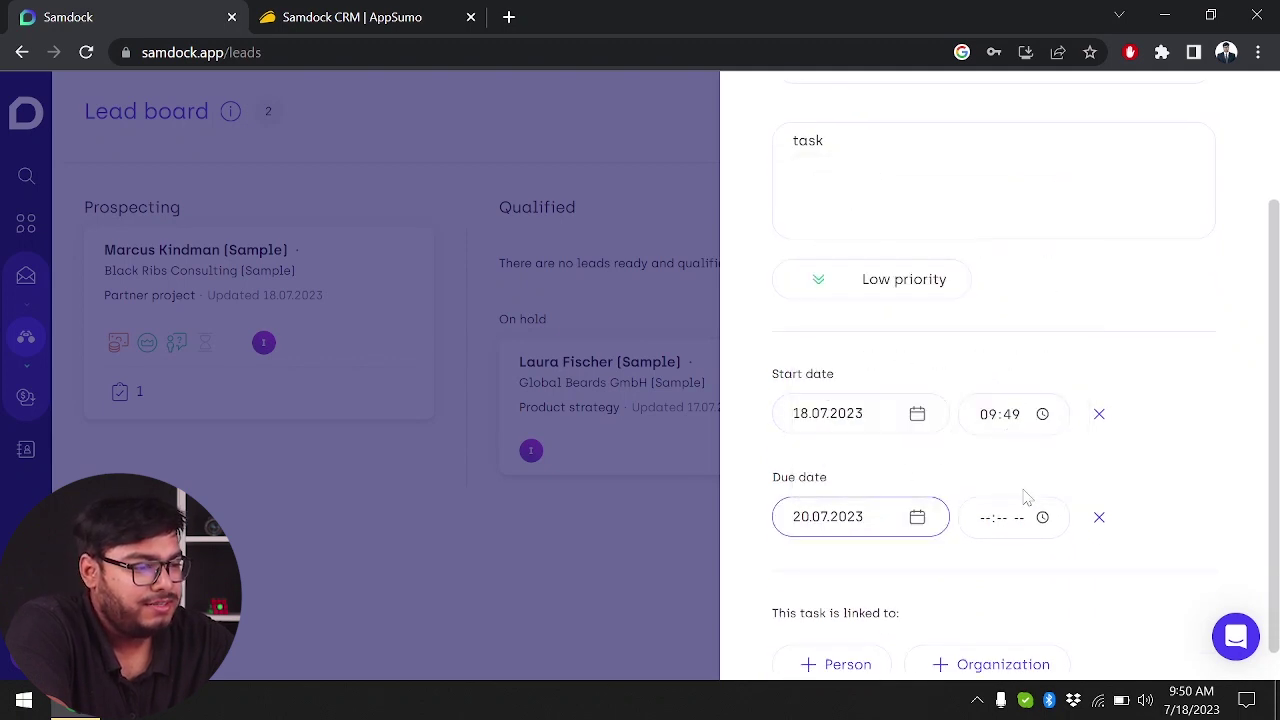
click(1013, 519)
click(1045, 517)
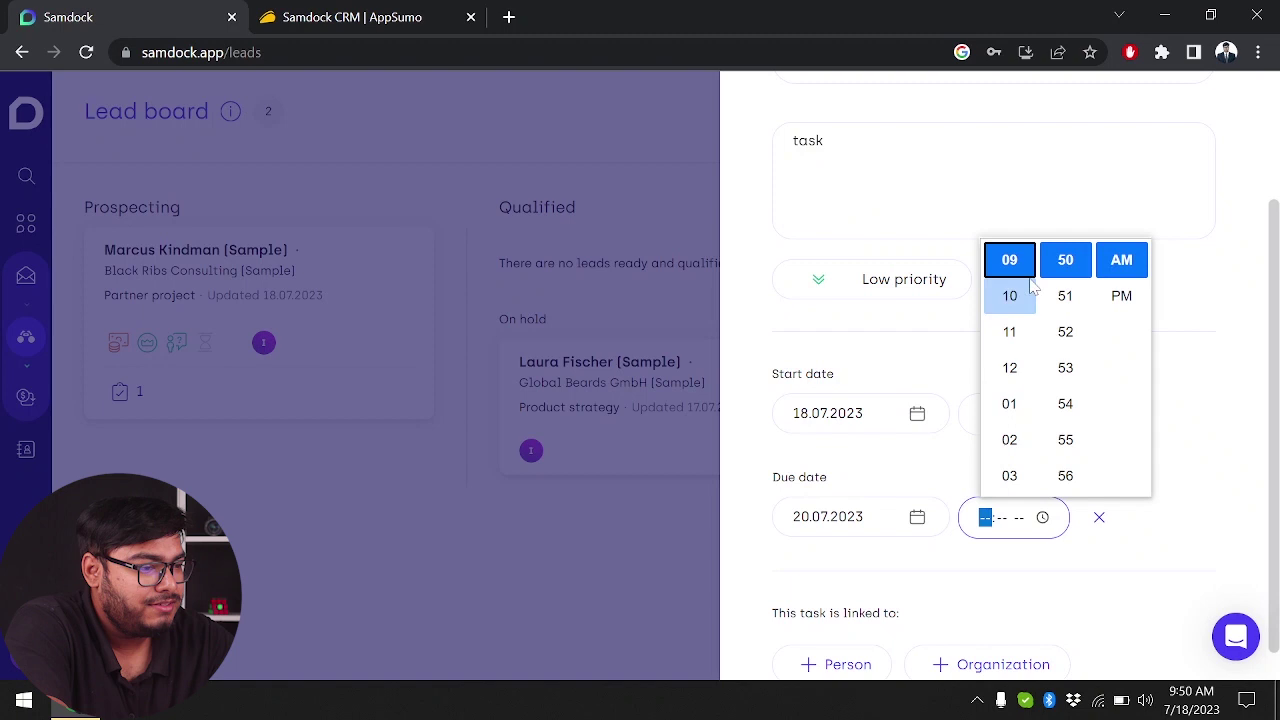
click(1063, 366)
scroll(979, 400, down, 1)
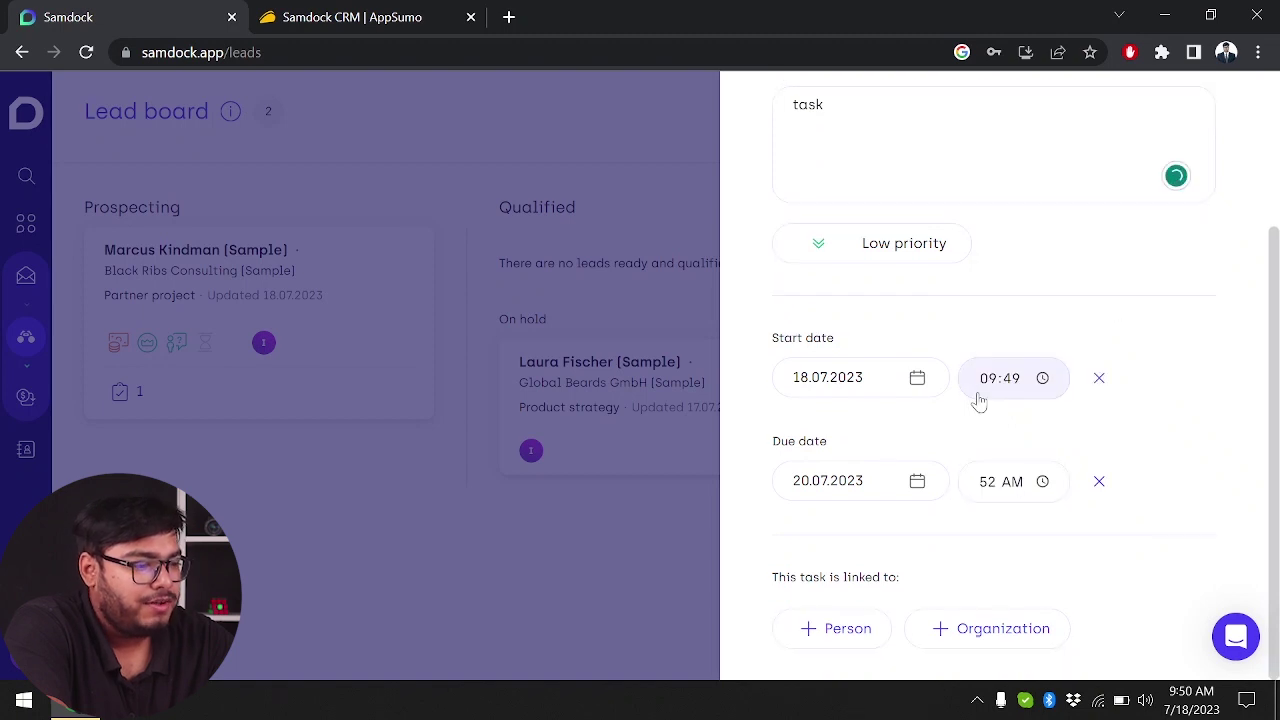
- Link the task to the Samdock GmbH organization
click(830, 627)
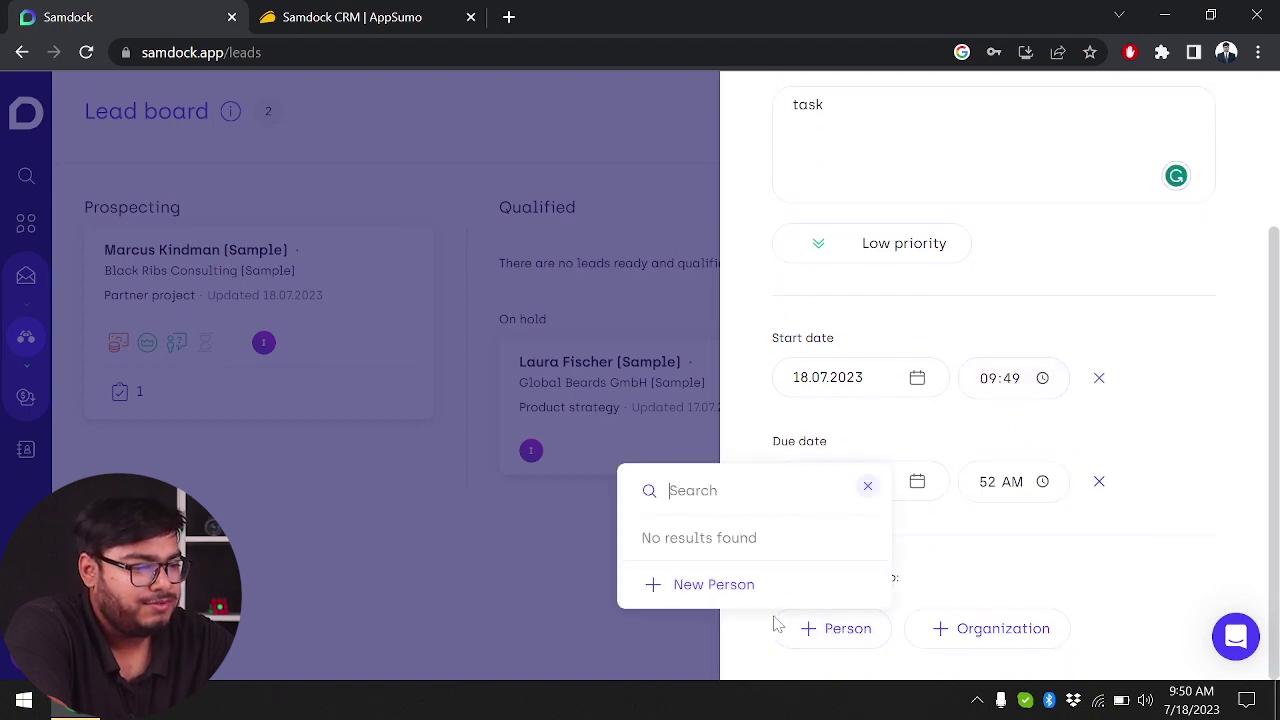
click(1029, 627)
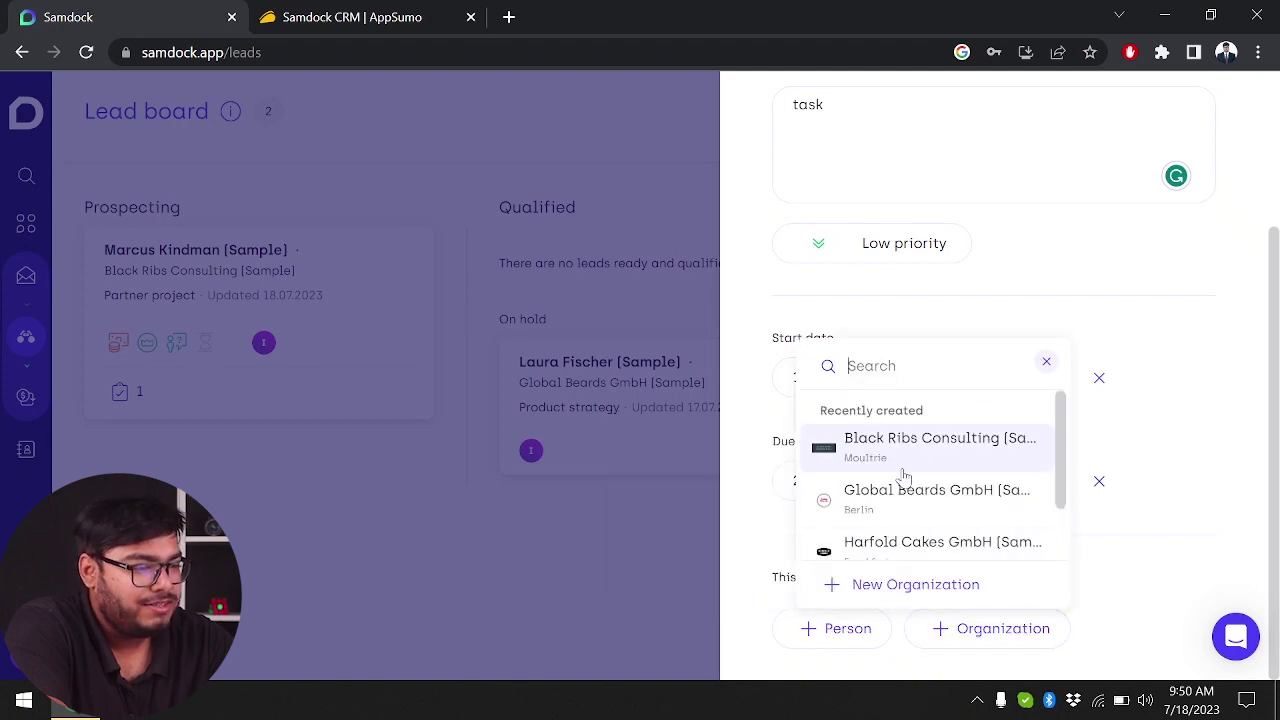
scroll(880, 500, down, 3)
click(857, 537)
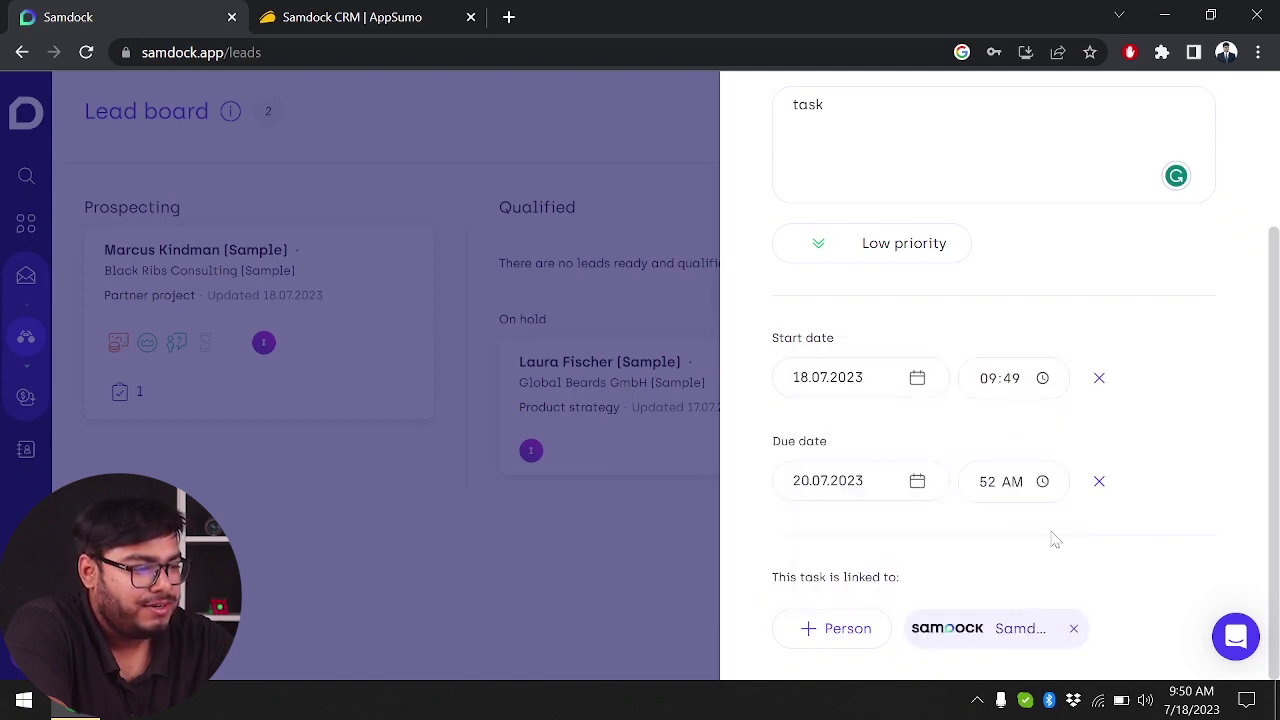
- Close the task and reopen the Partner project lead to check it
scroll(1156, 290, up, 3)
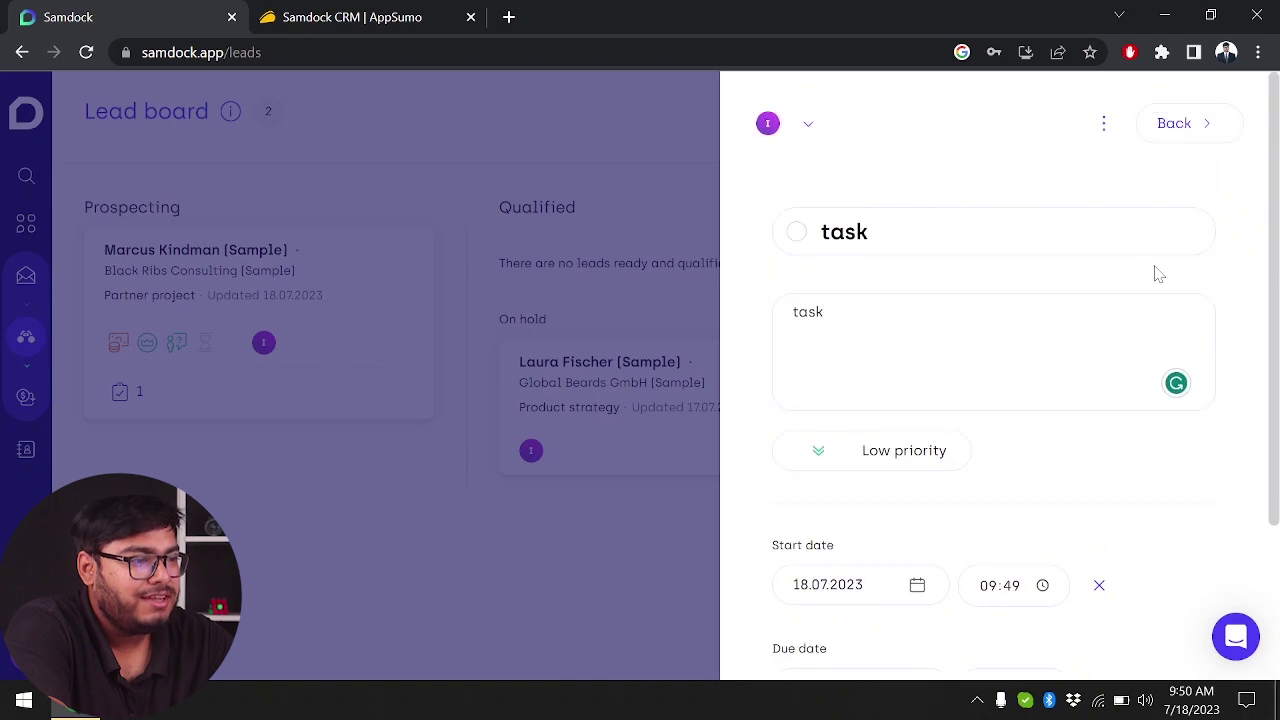
click(1172, 128)
click(313, 259)
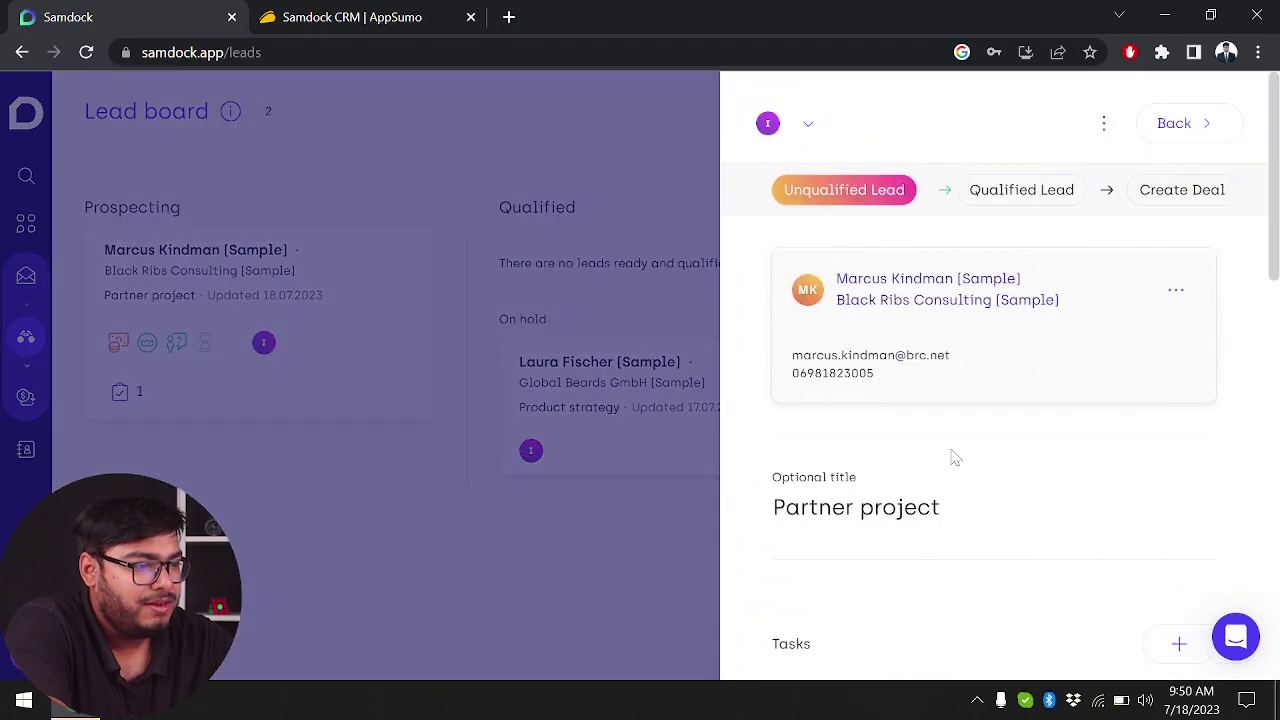
scroll(951, 457, down, 4)
scroll(817, 510, down, 1)
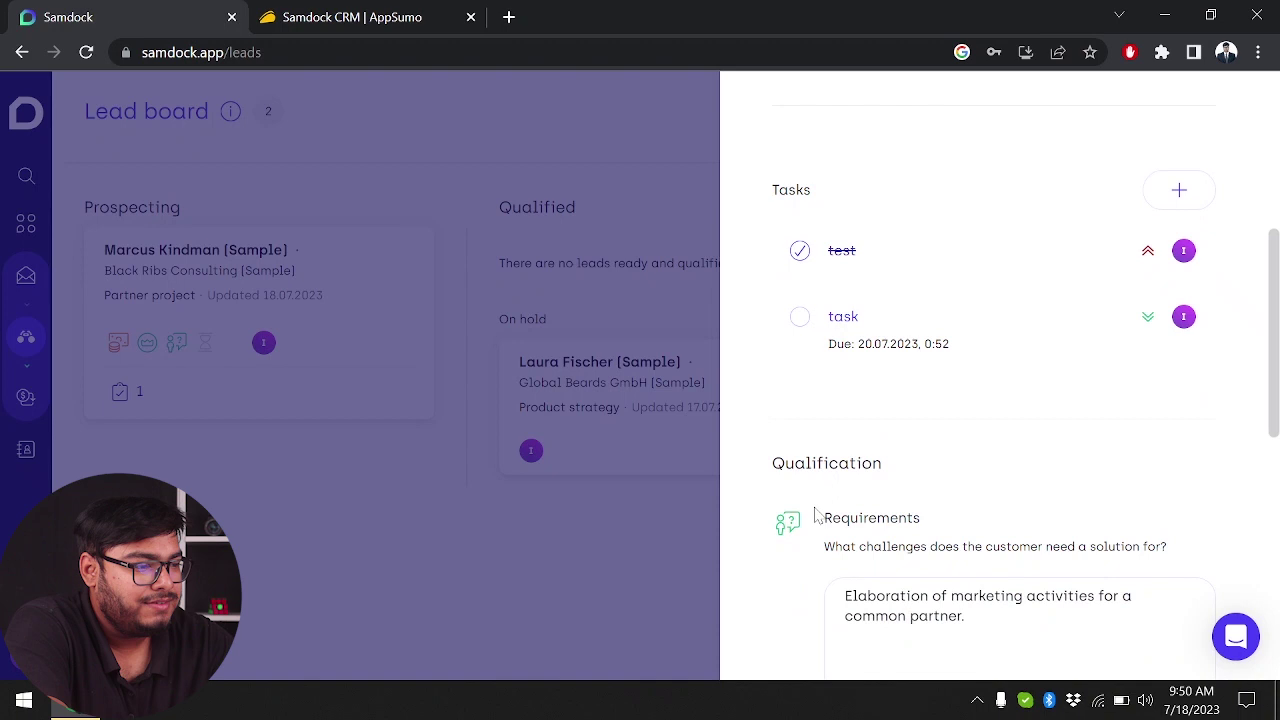
scroll(780, 420, down, 2)
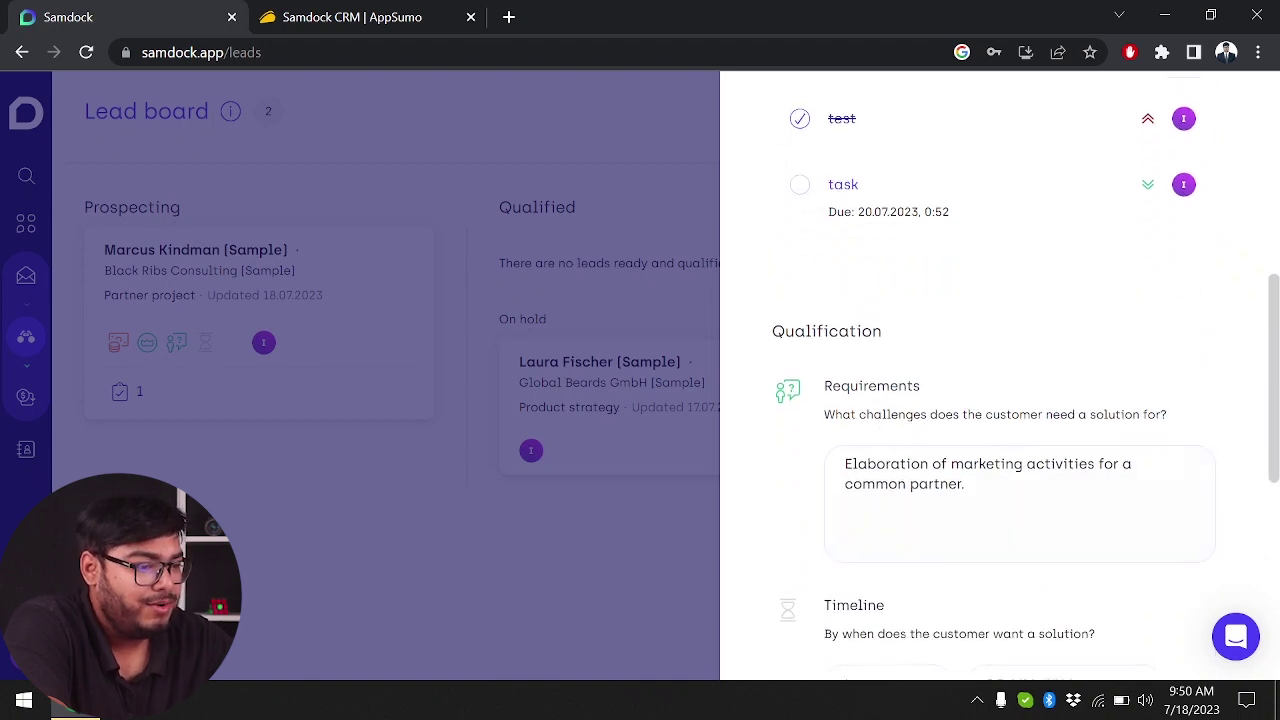
- Answer the lead's budget question with 'Not yet' set aside
scroll(848, 455, down, 3)
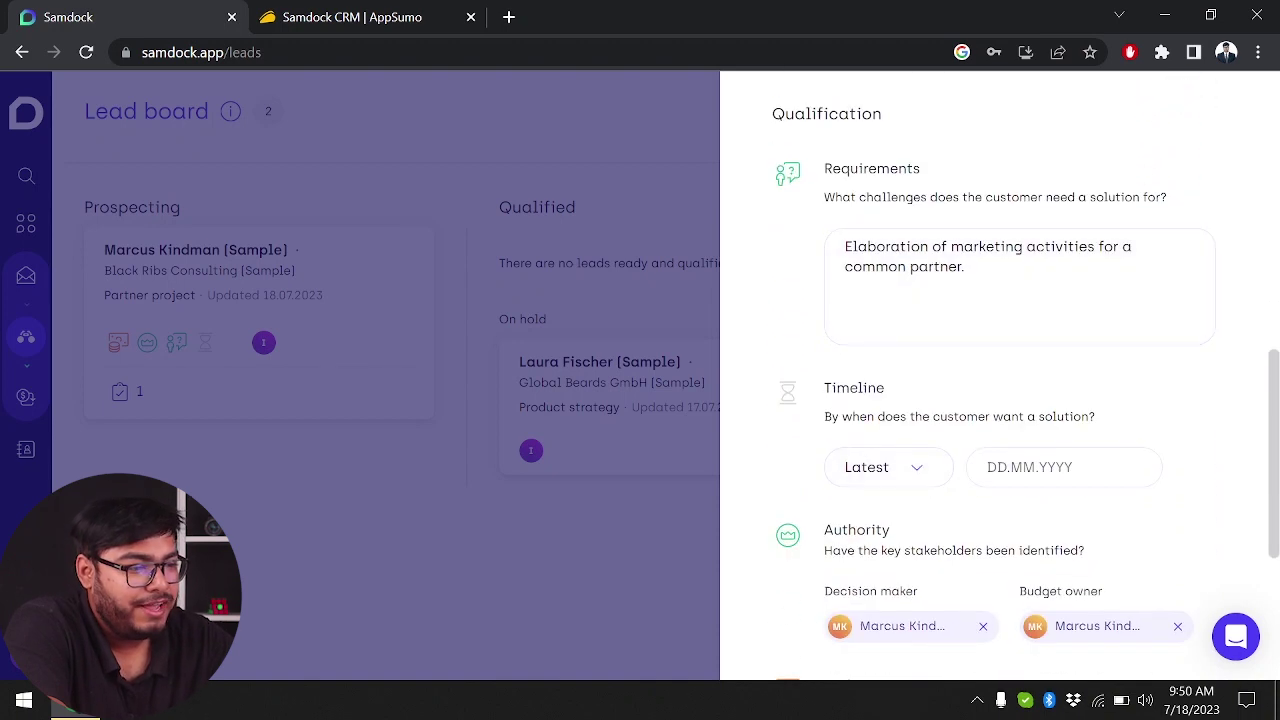
scroll(880, 520, down, 2)
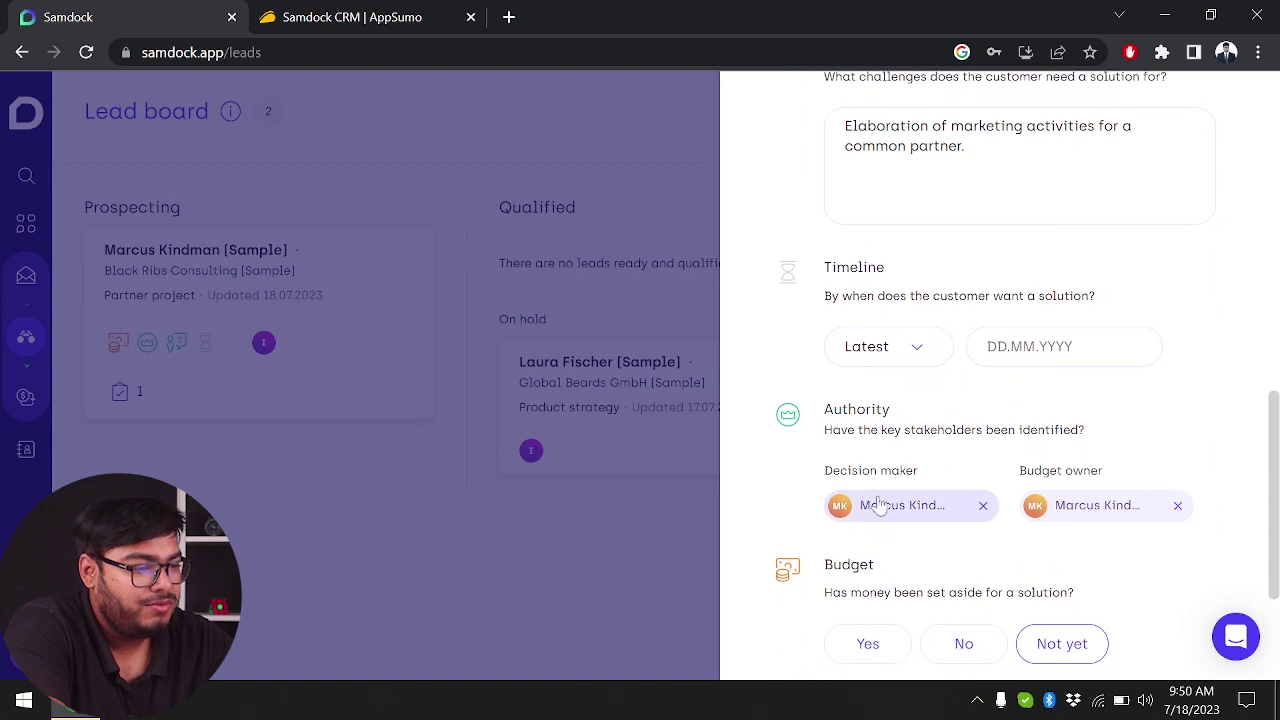
scroll(975, 520, down, 2)
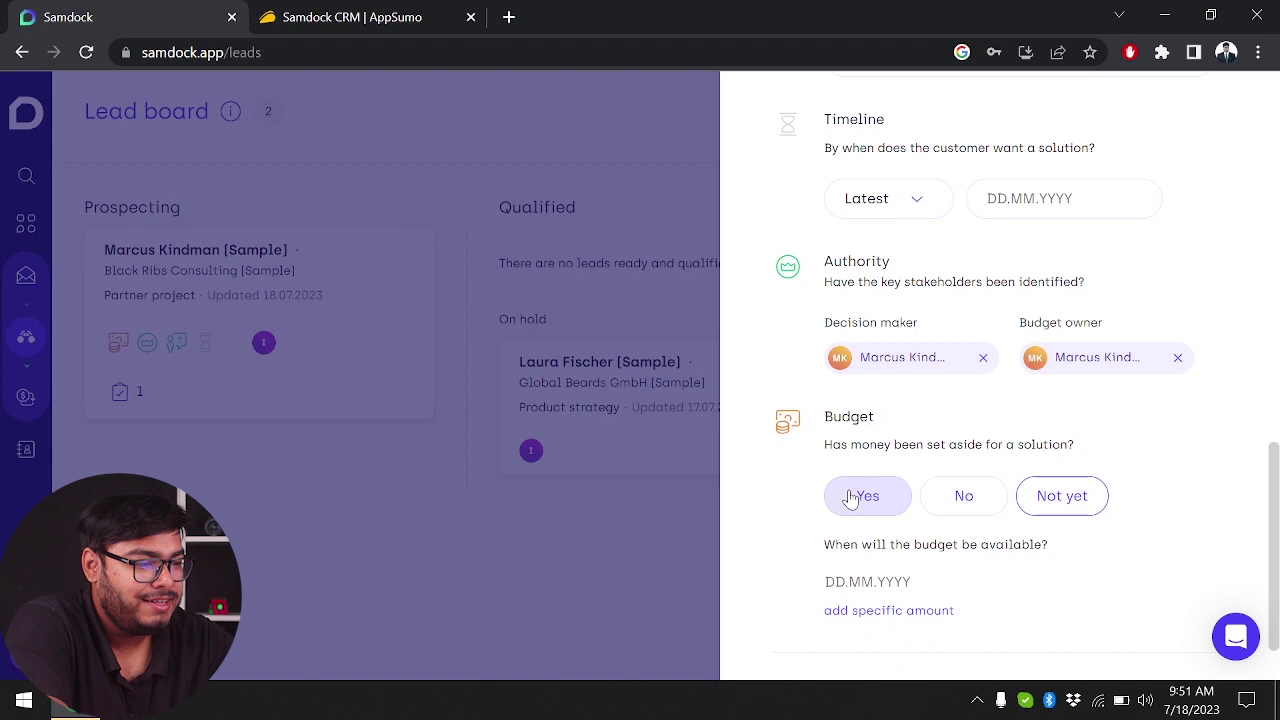
click(850, 498)
click(963, 515)
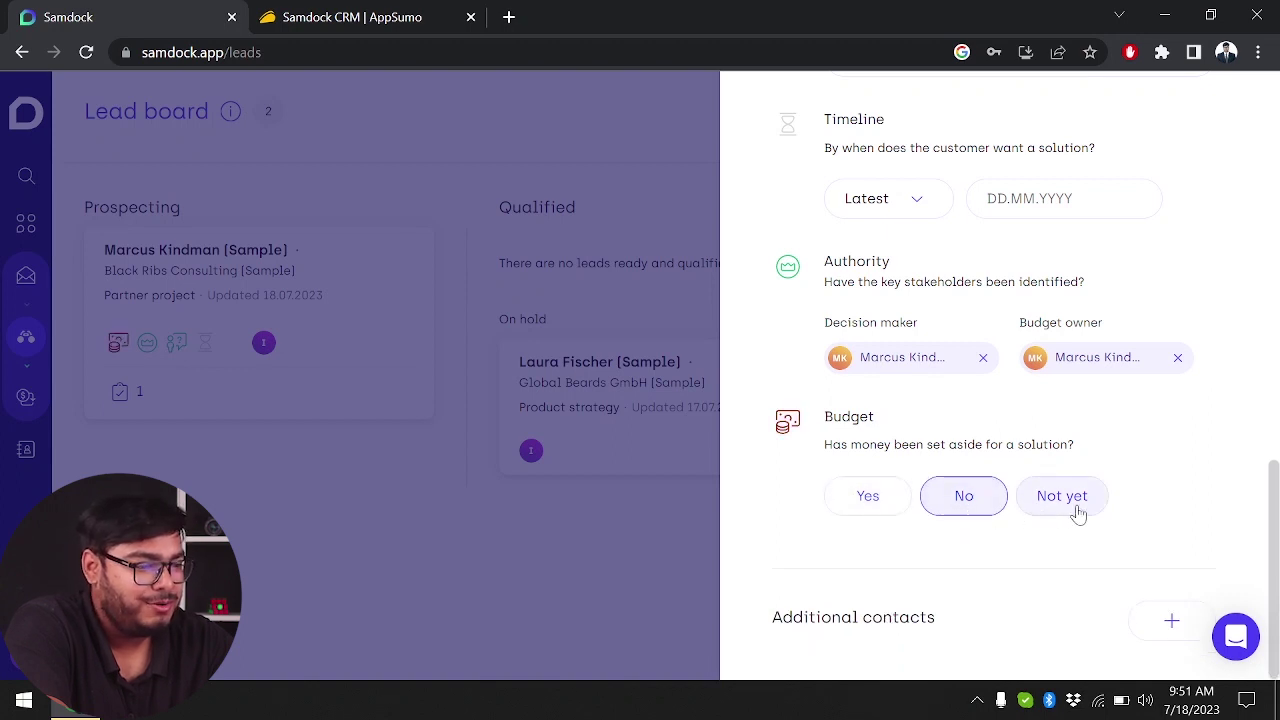
click(1076, 512)
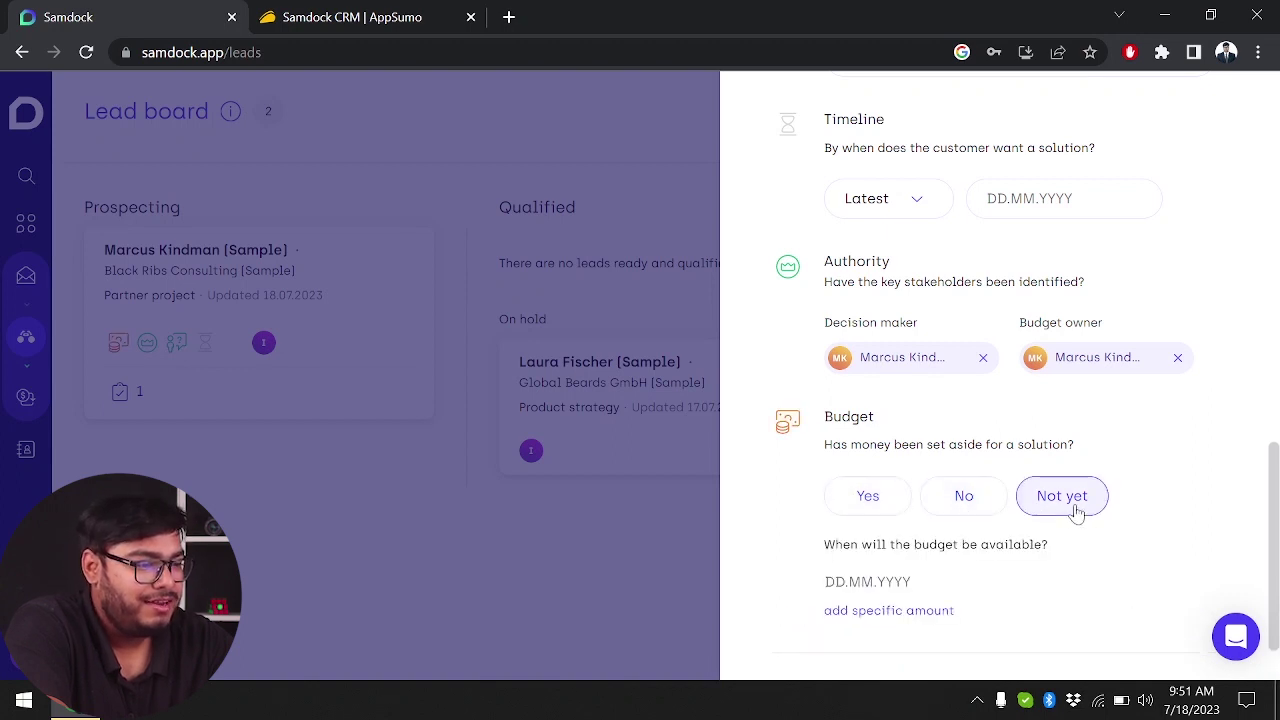
click(993, 500)
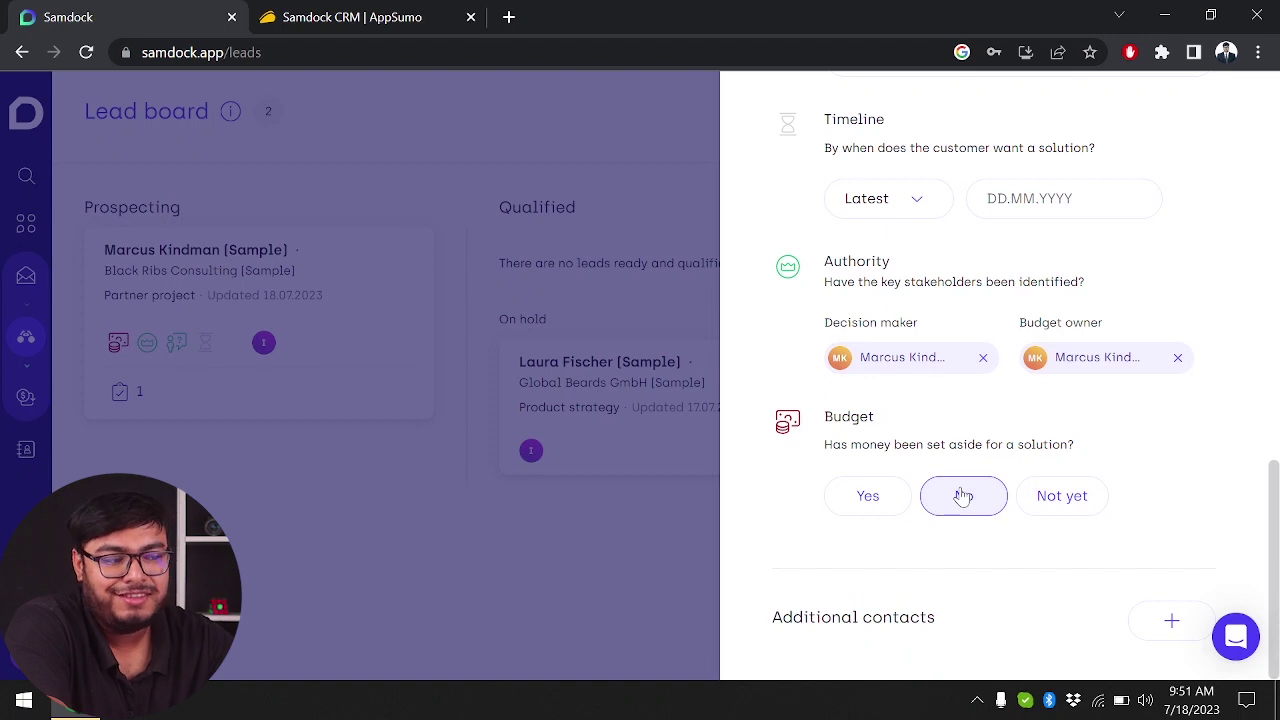
click(1062, 497)
- Set the budget availability date to tomorrow, 19.07.2023
scroll(930, 563, down, 1)
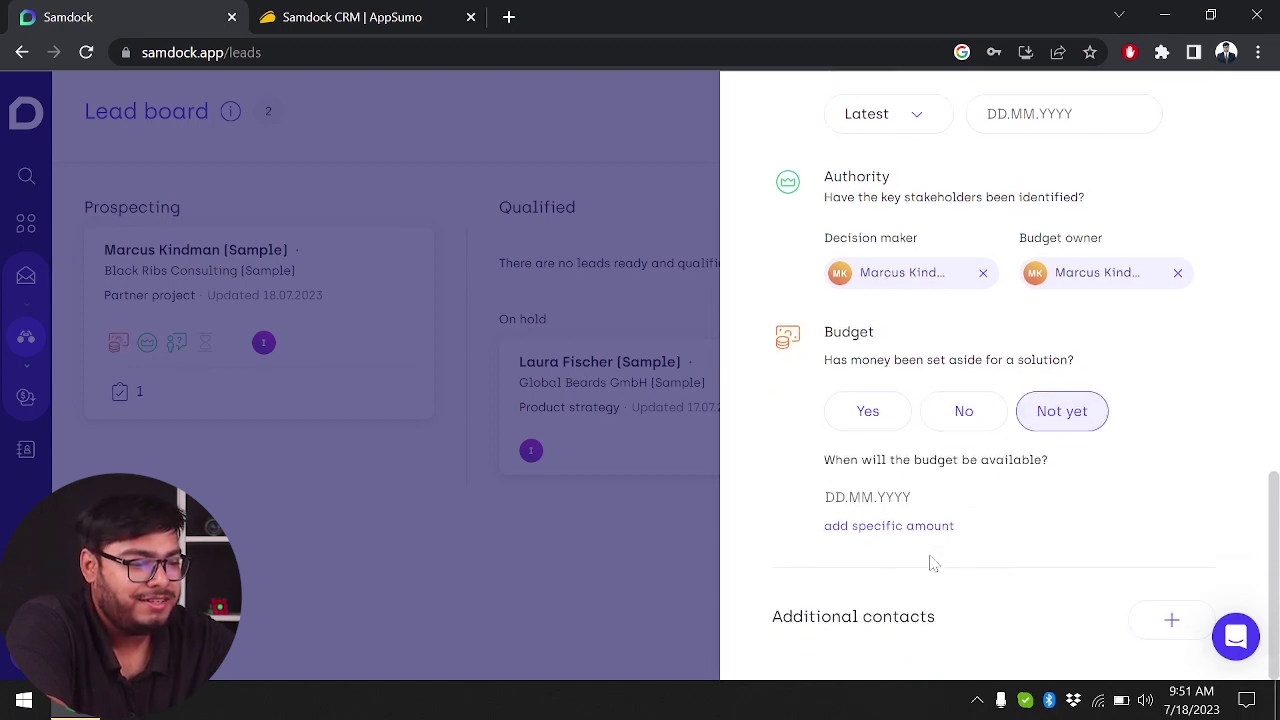
click(960, 509)
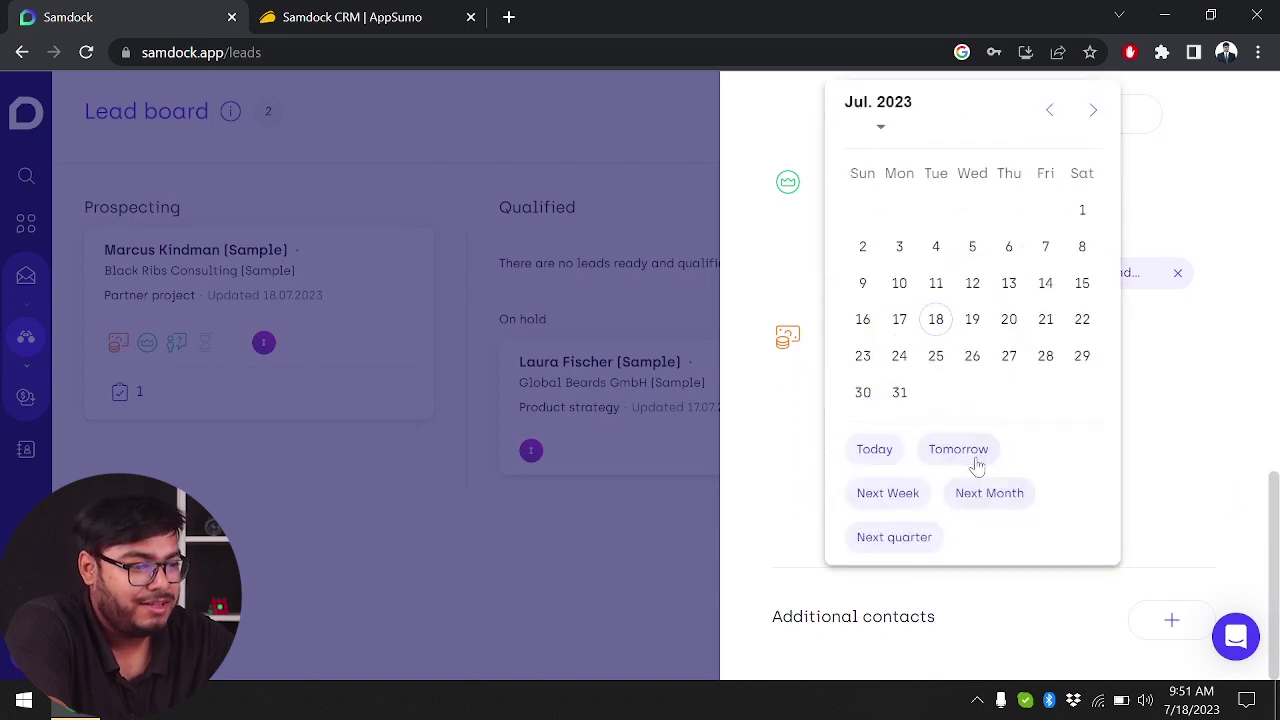
click(970, 456)
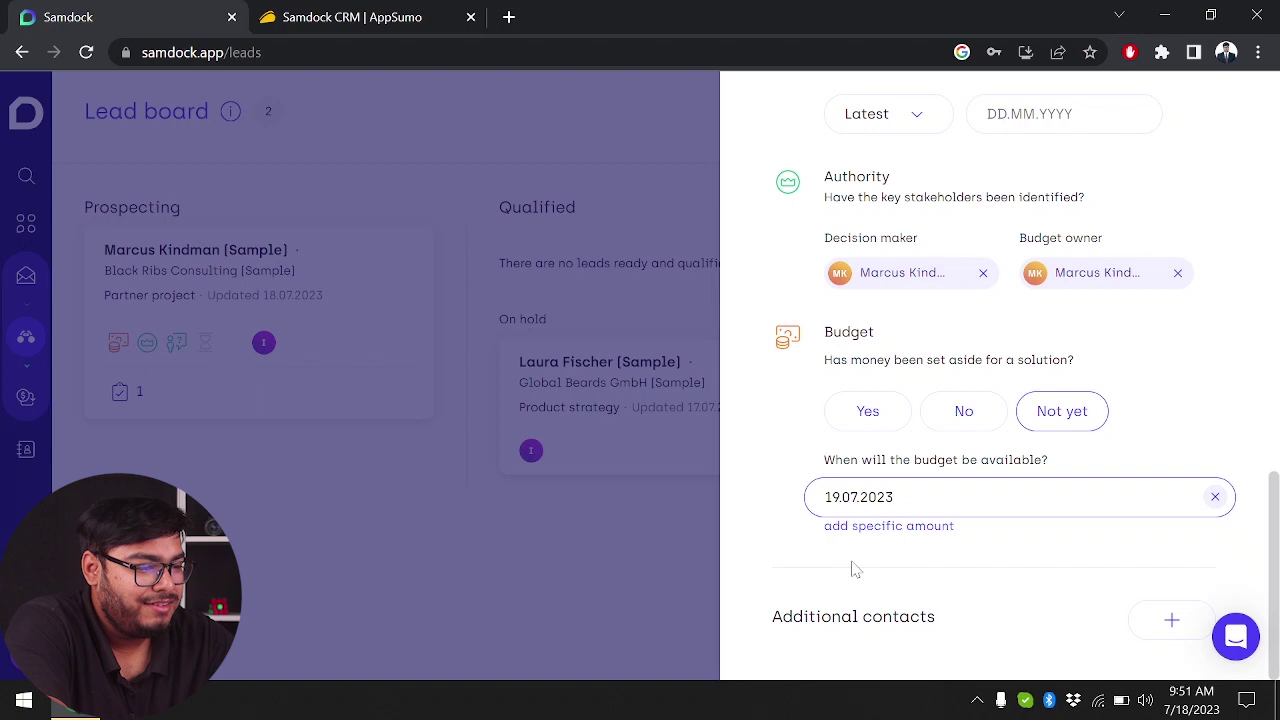
click(1170, 618)
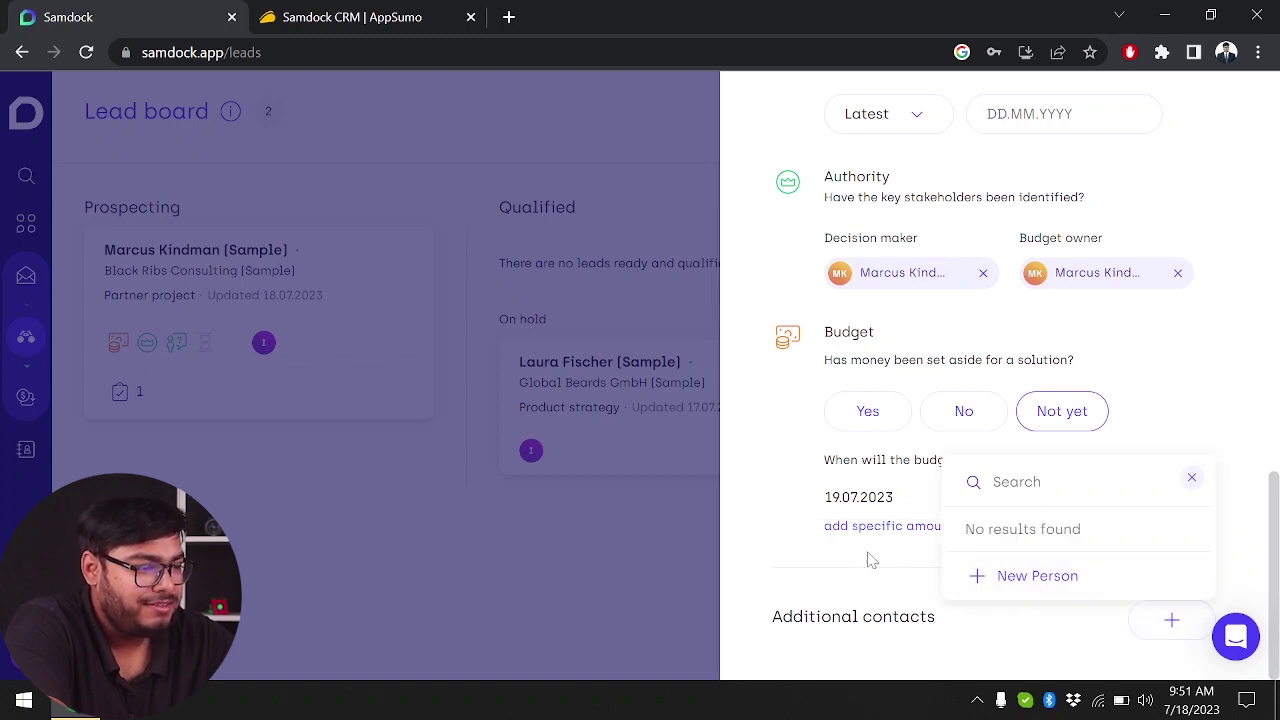
- Move the Partner project lead into the Qualified column
click(465, 530)
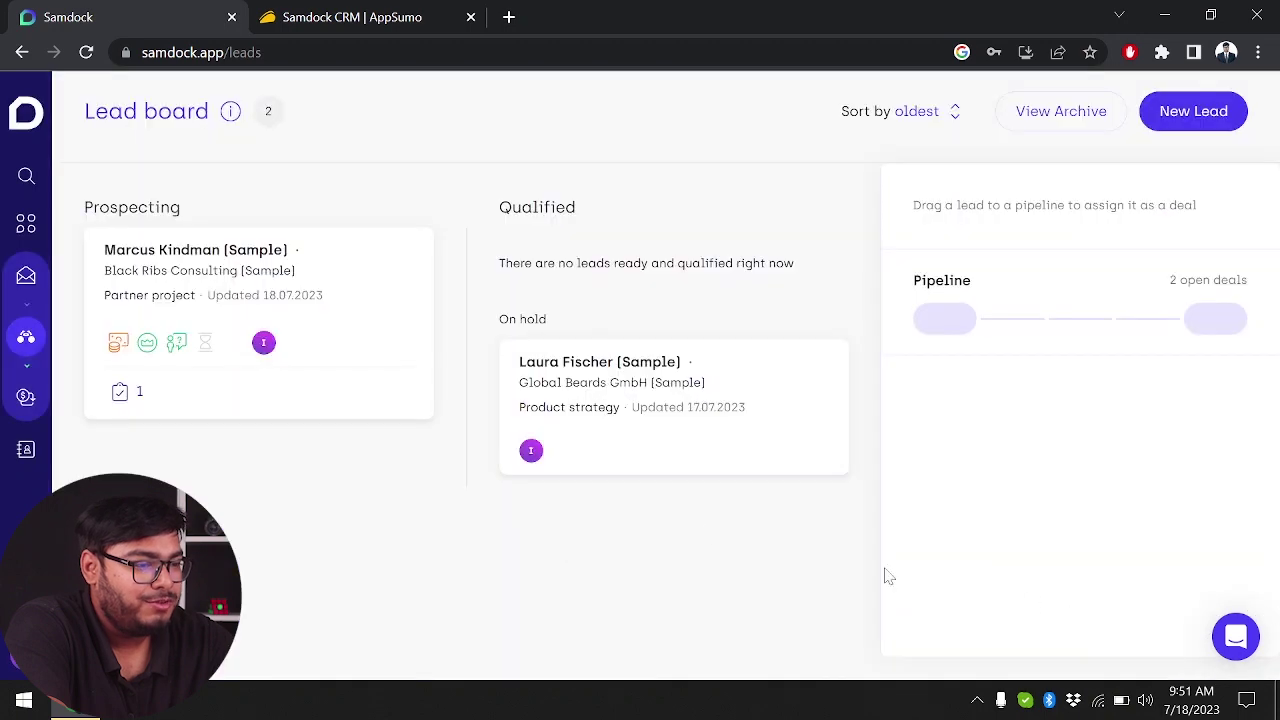
mouse_move(249, 303)
mouse_down()
mouse_move(374, 294)
mouse_move(180, 296)
mouse_move(262, 302)
mouse_up()
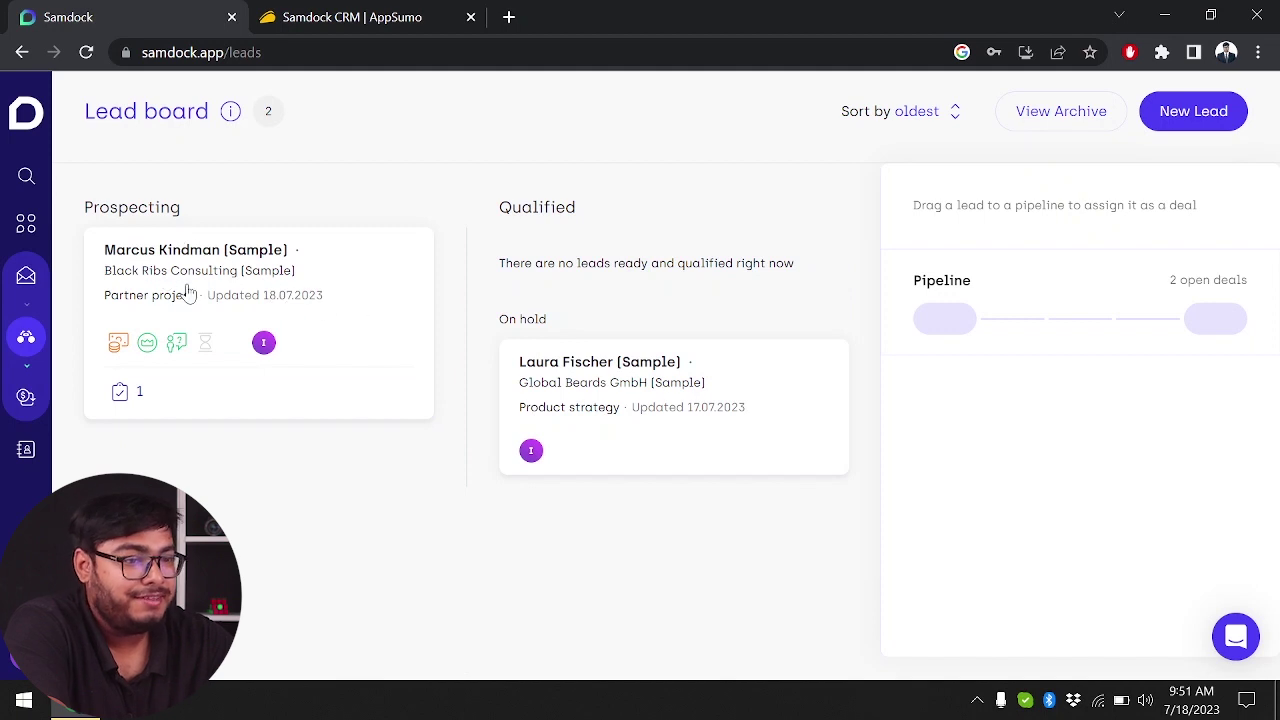
drag(189, 292, 575, 283)
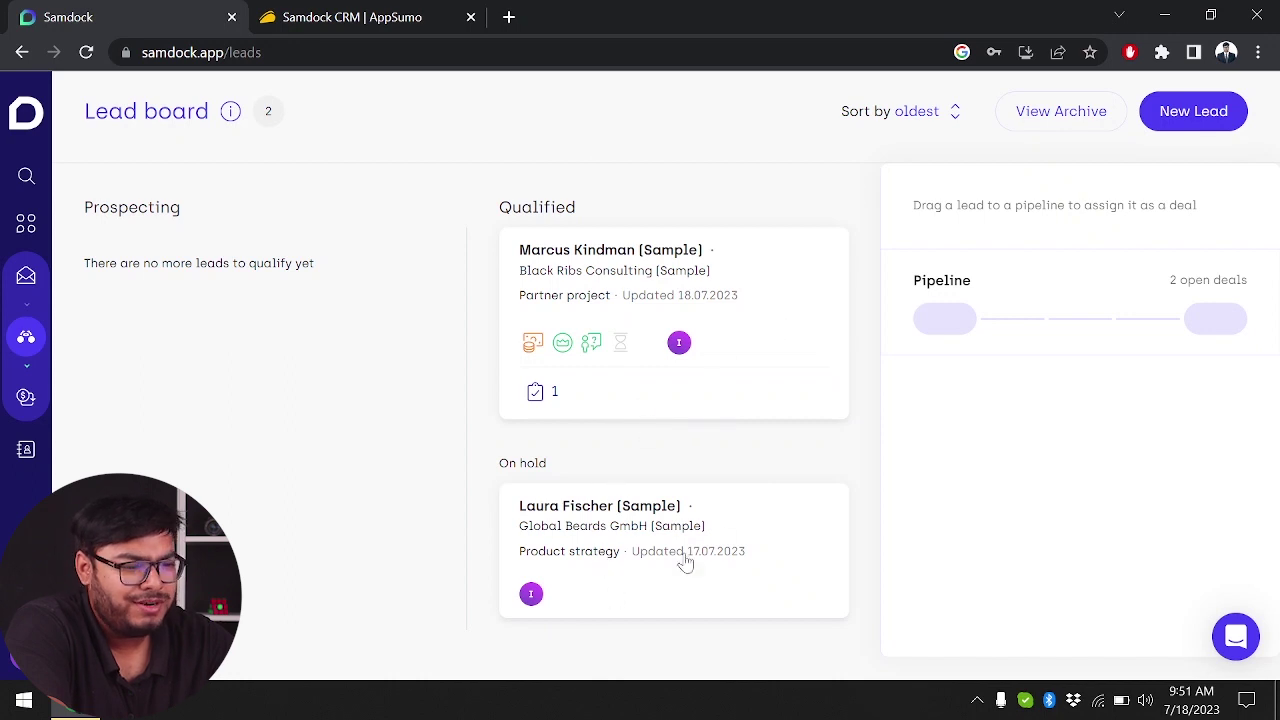
- Mark budget as set aside (Yes) on the Product strategy lead and move it into the Pipeline
click(646, 585)
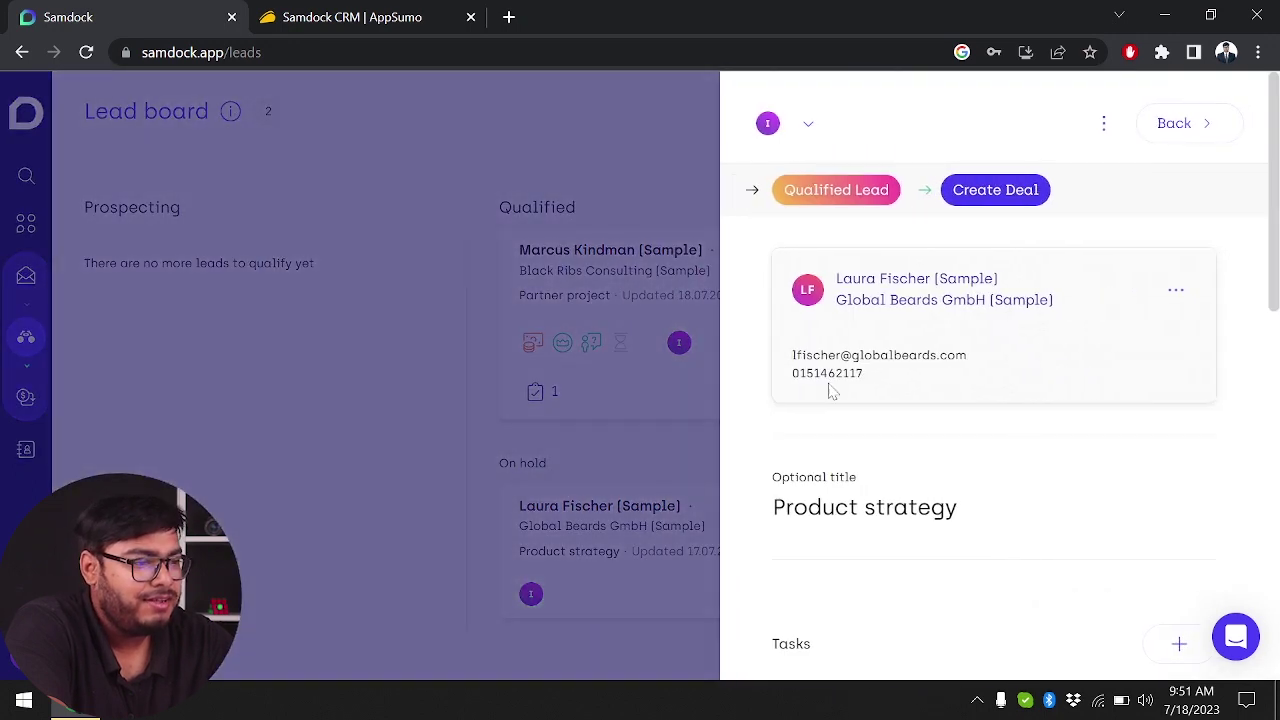
scroll(829, 391, down, 1)
scroll(829, 391, down, 2)
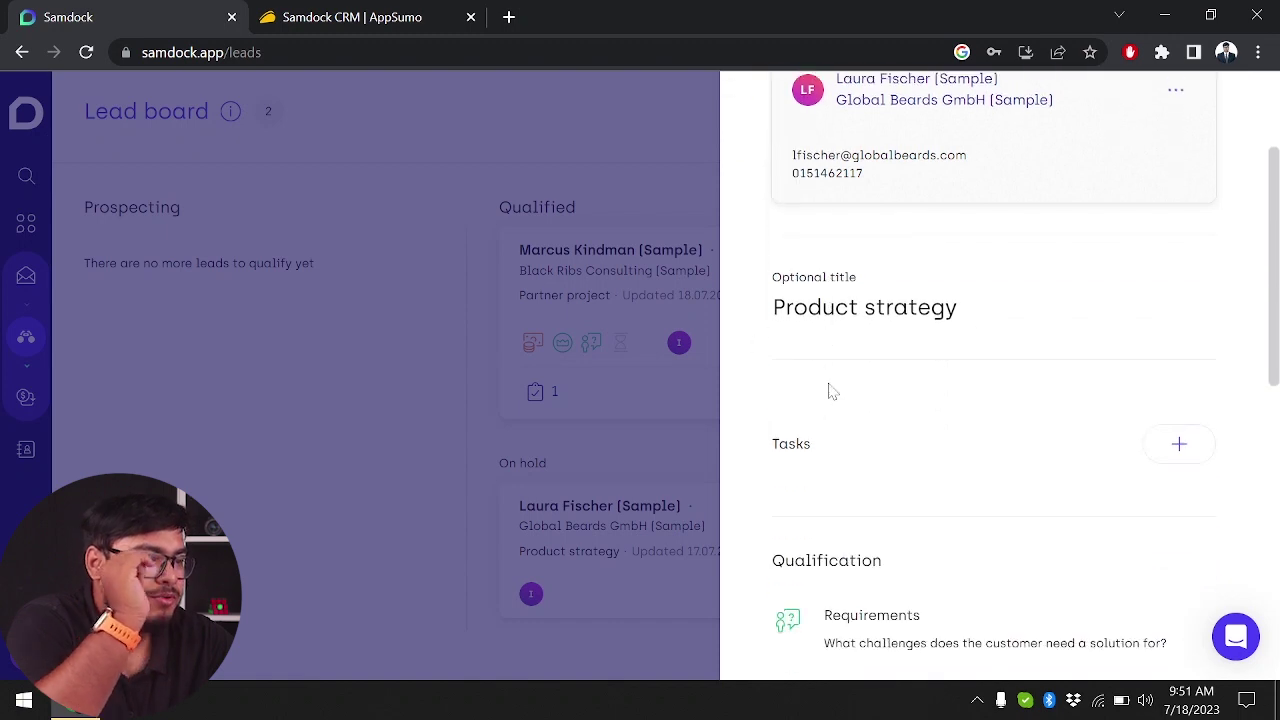
scroll(897, 443, down, 1)
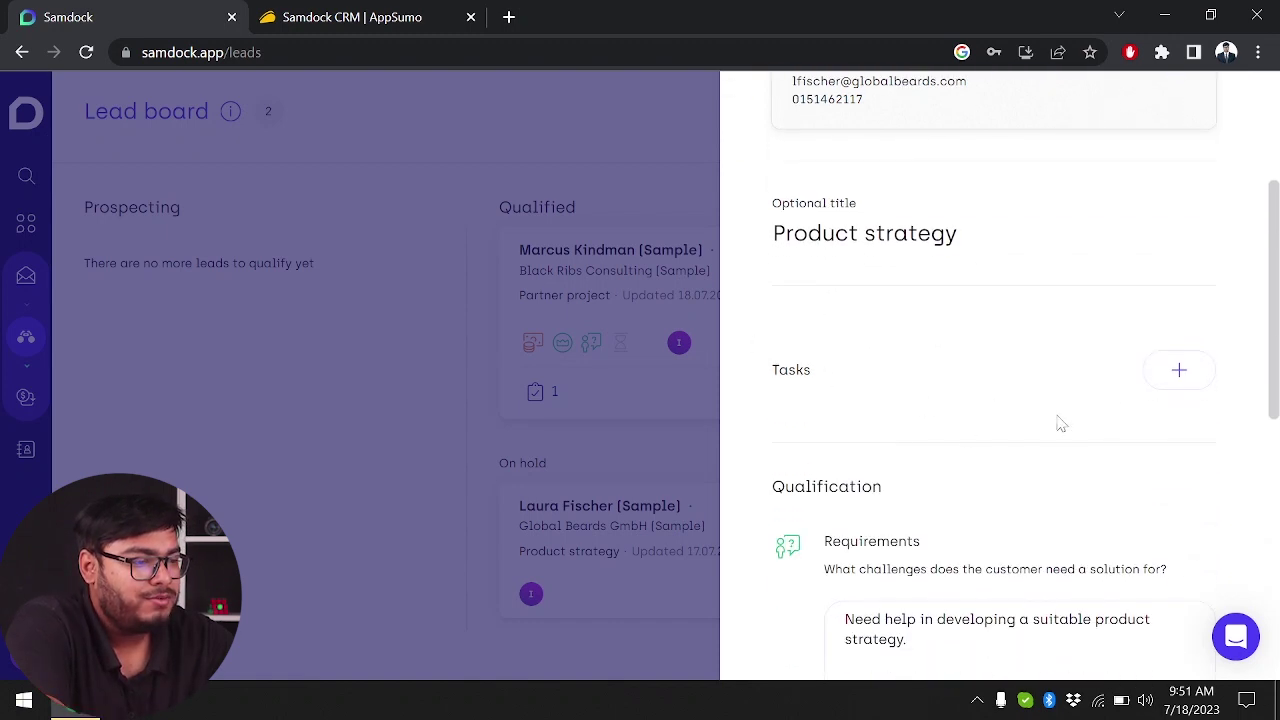
scroll(889, 323, up, 4)
scroll(889, 323, down, 6)
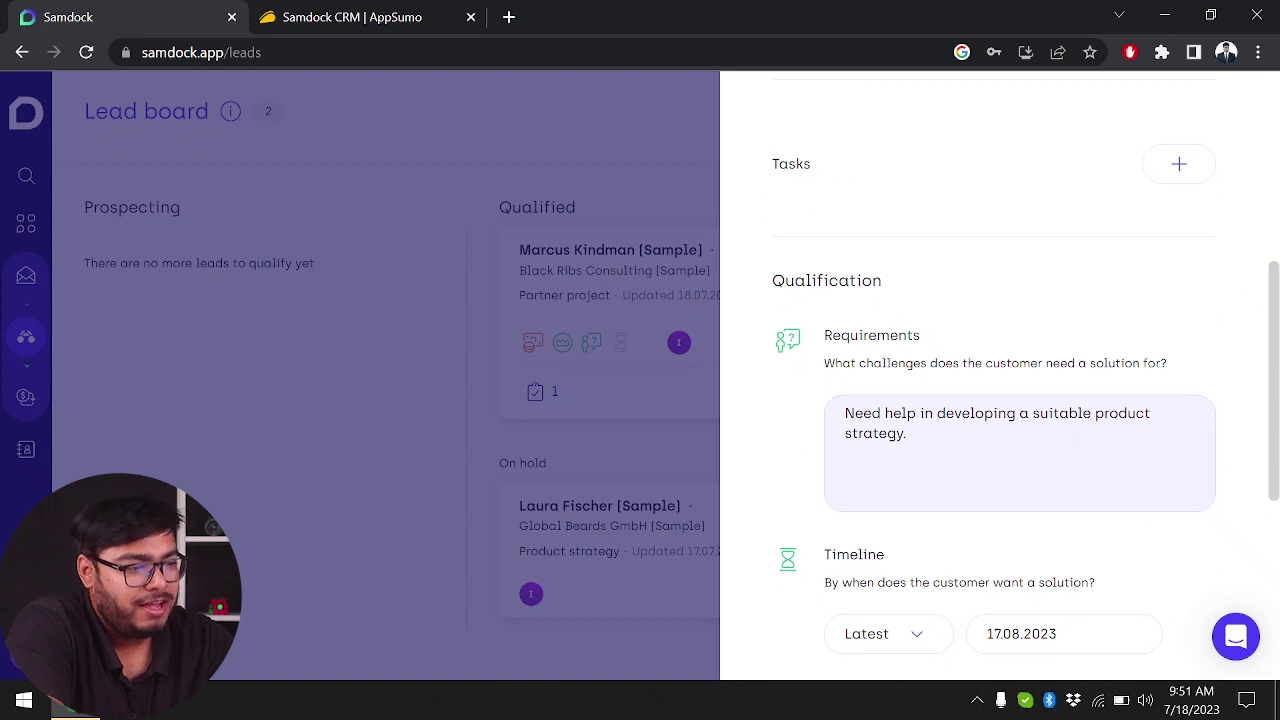
scroll(1037, 443, down, 2)
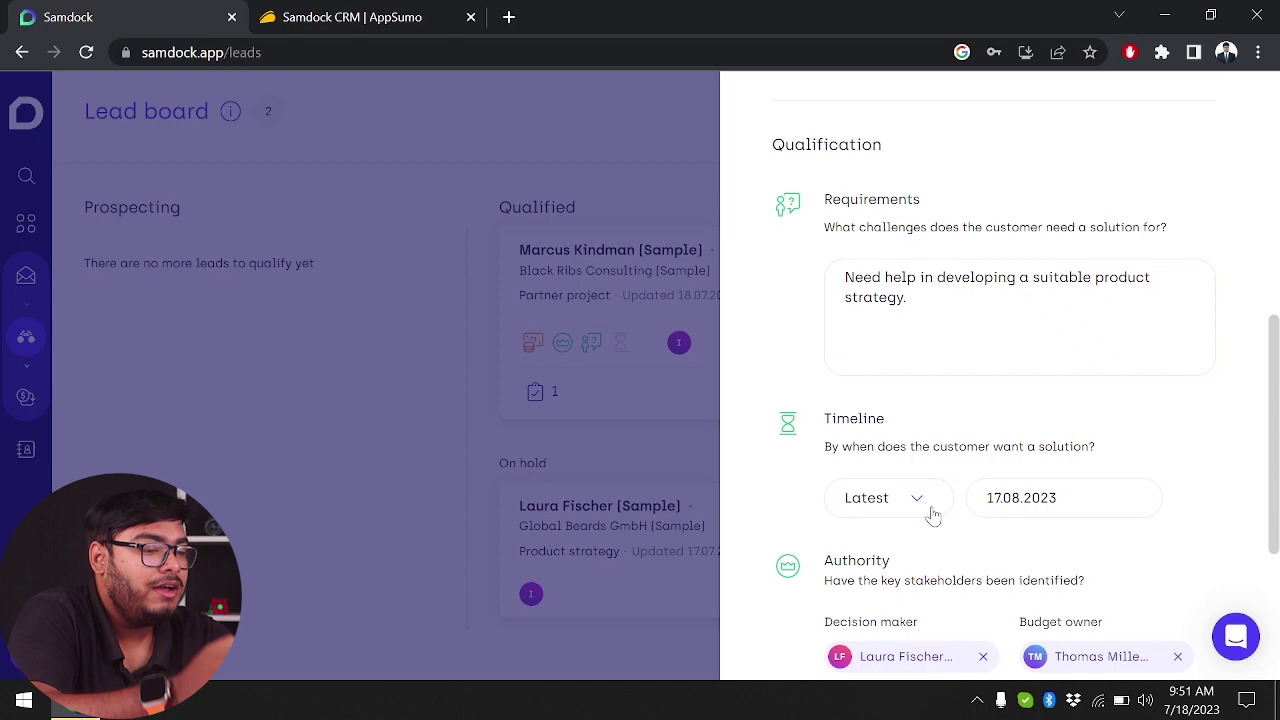
scroll(960, 428, down, 2)
scroll(960, 428, down, 2)
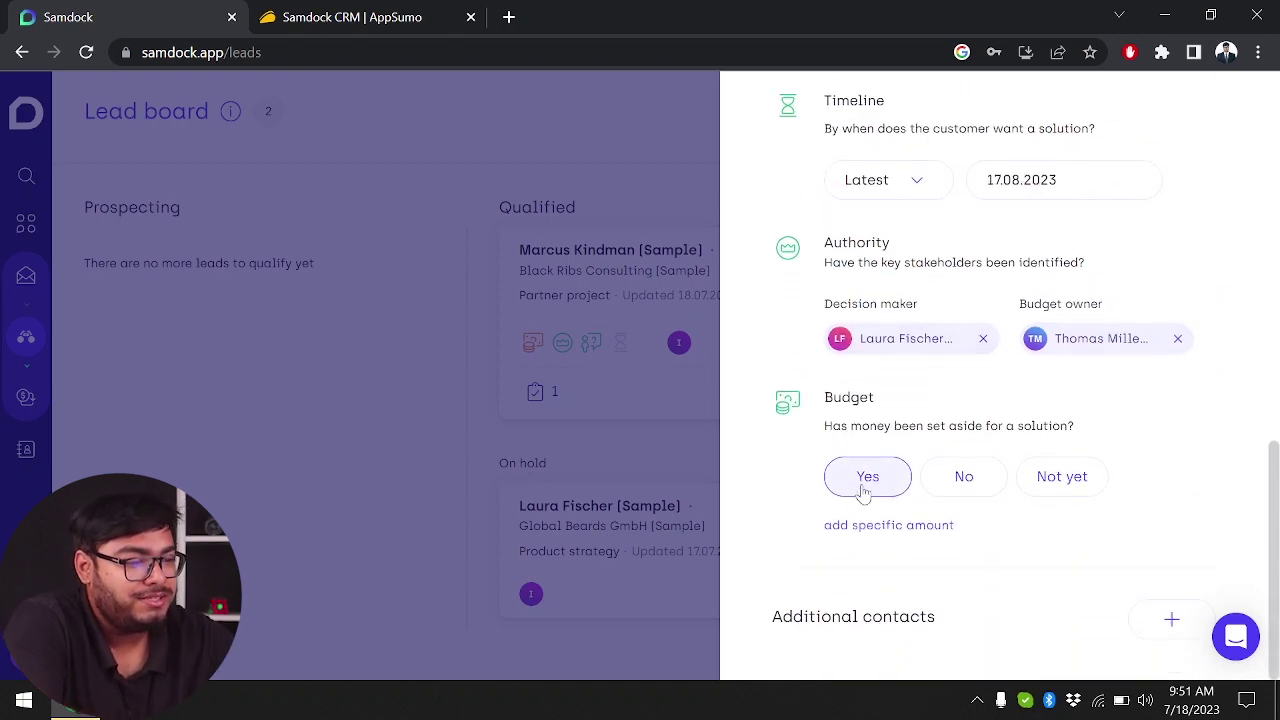
click(859, 495)
click(395, 529)
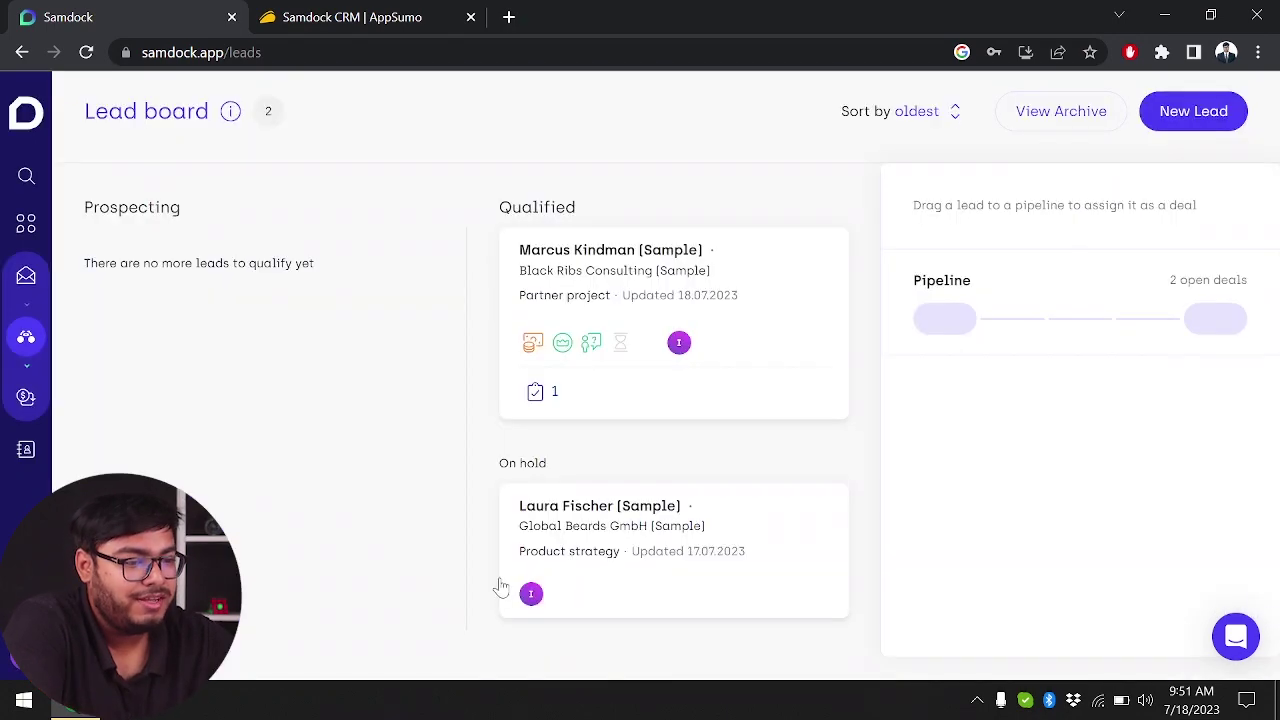
drag(655, 529, 1103, 323)
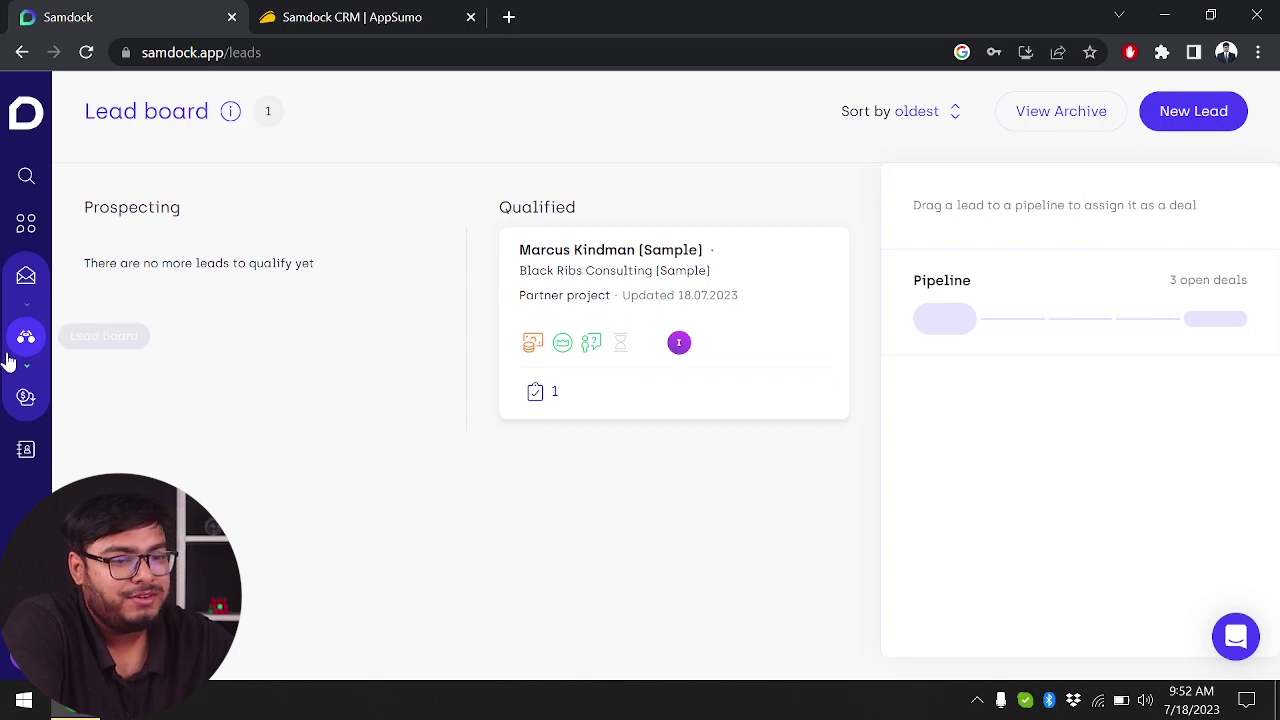
- Add a second pipeline on the Deal board and rename it 'Not pipeline'
click(29, 405)
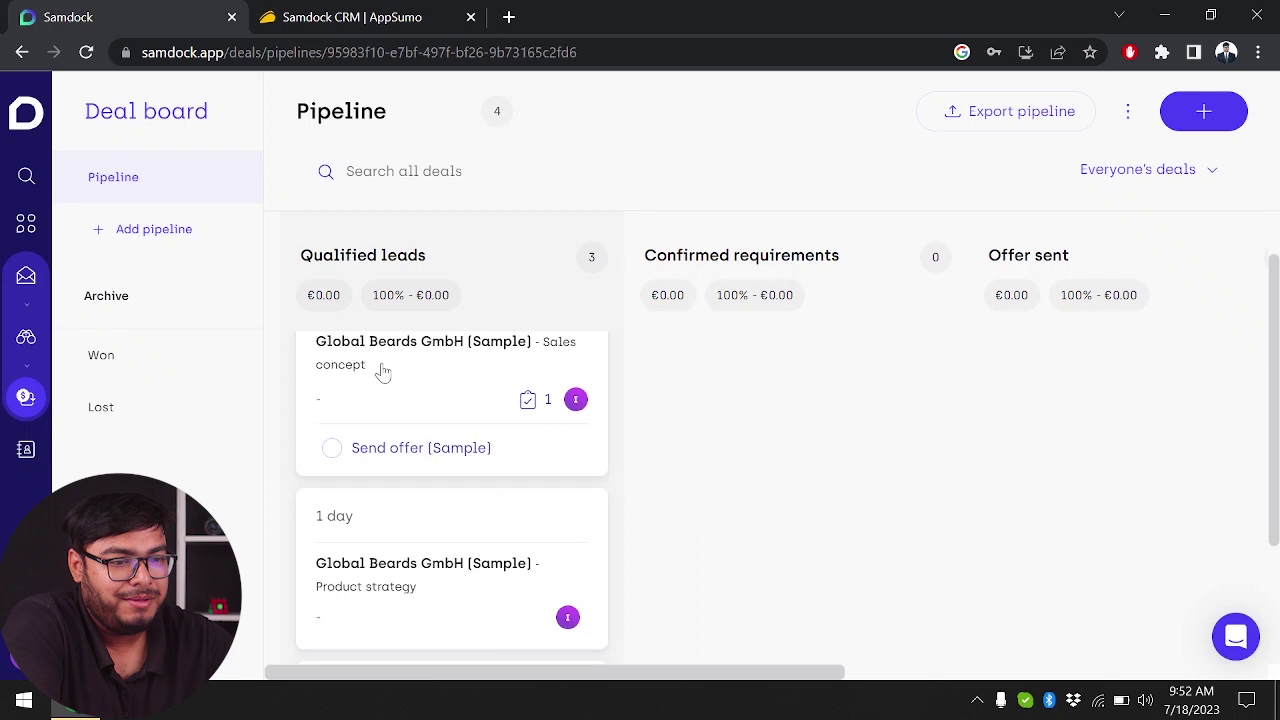
click(188, 245)
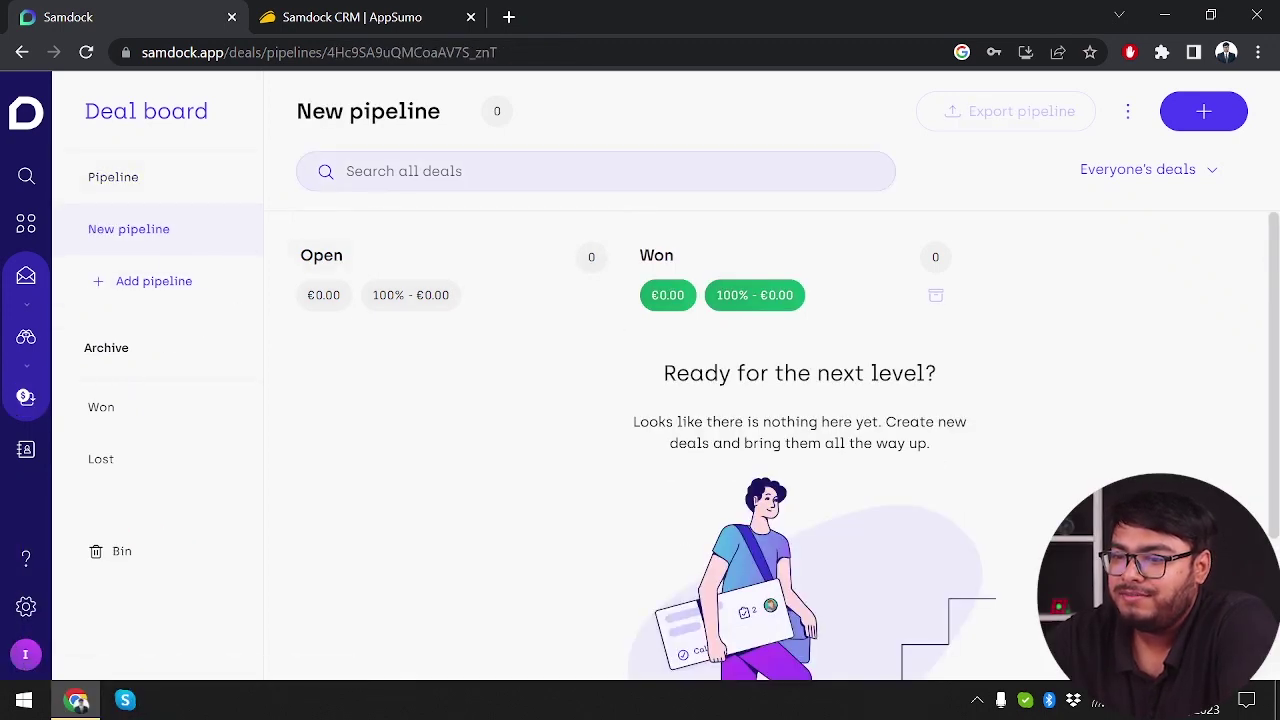
click(415, 111)
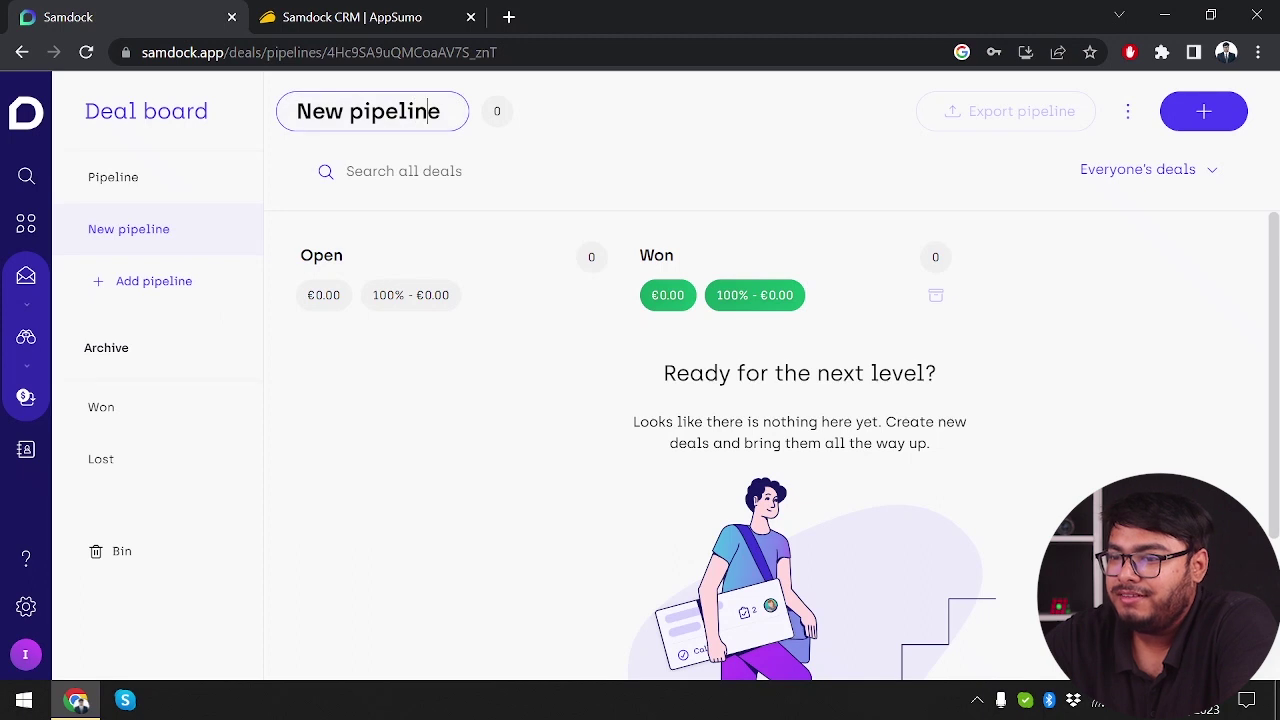
triple_click(415, 111)
text(No)
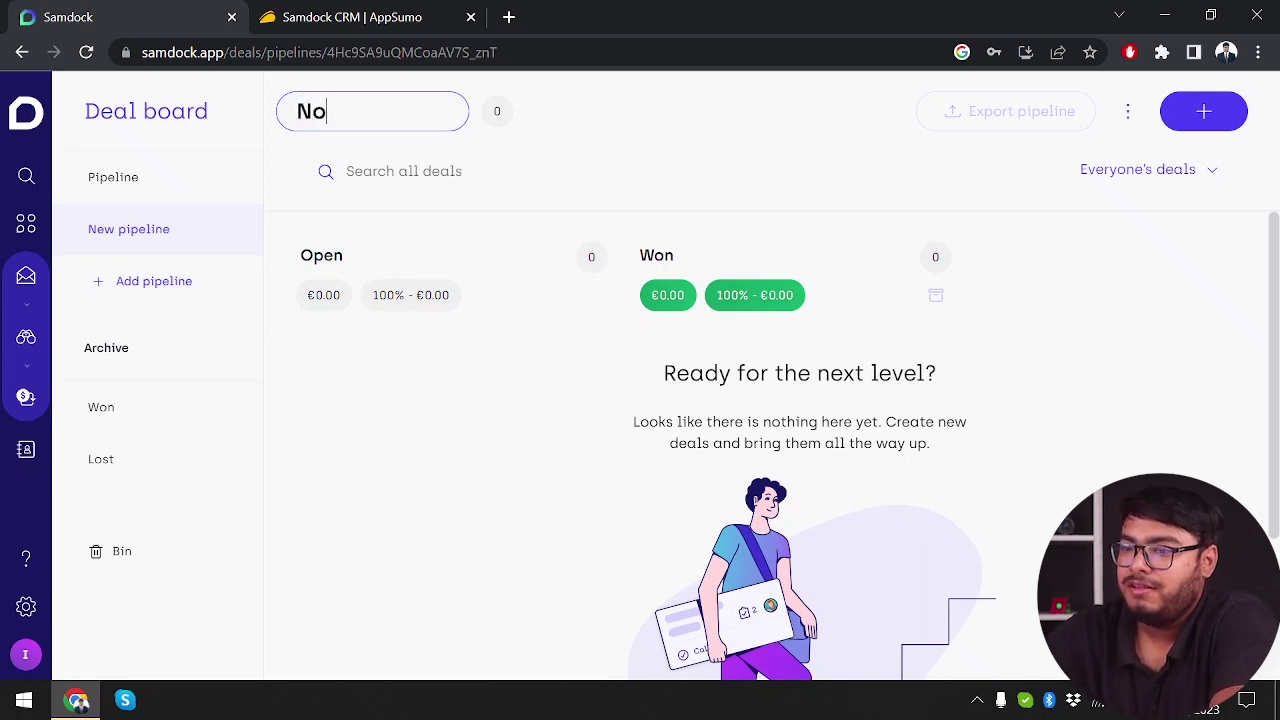
text(t pipeline)
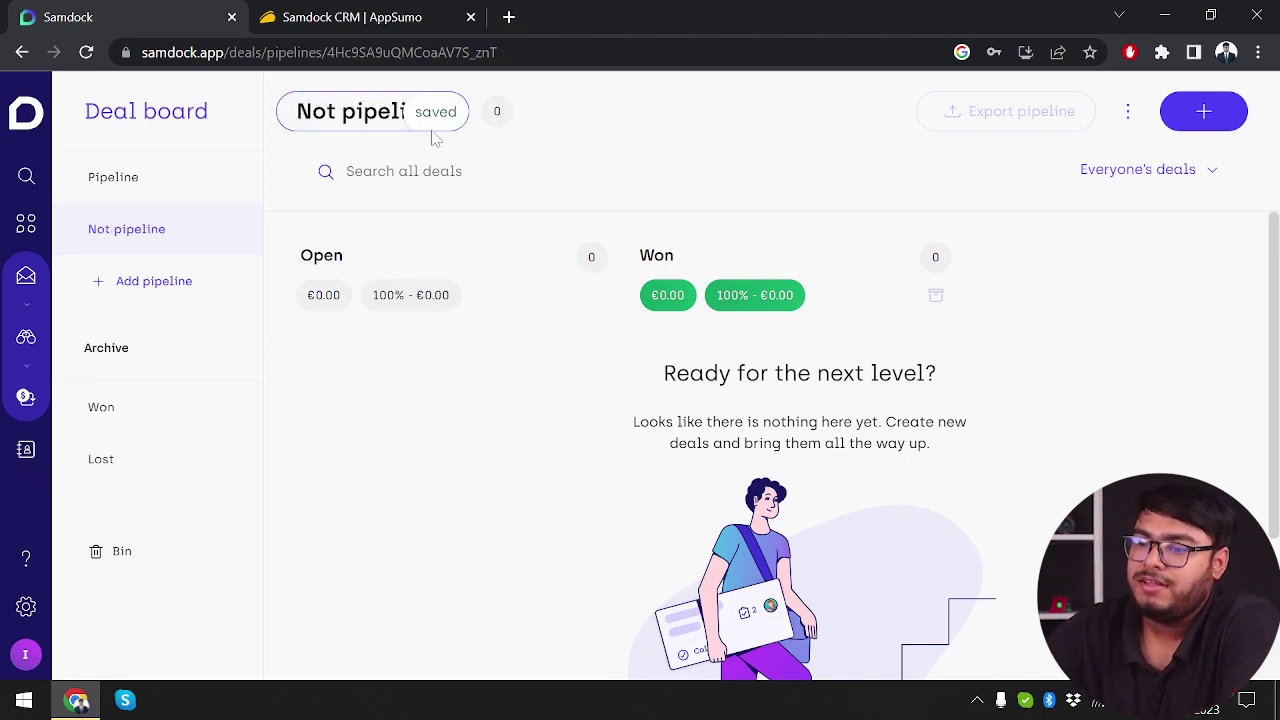
click(605, 148)
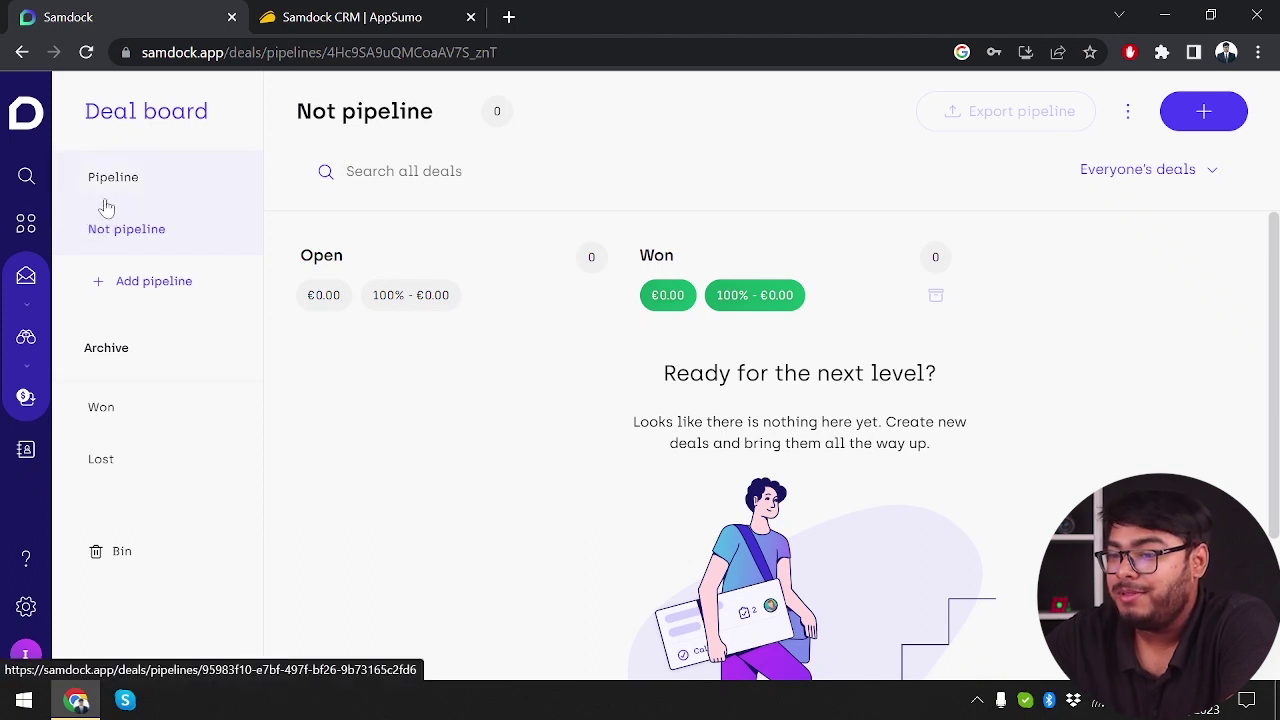
- Return to the main Pipeline board and open the Global Beards Sales concept deal
click(150, 192)
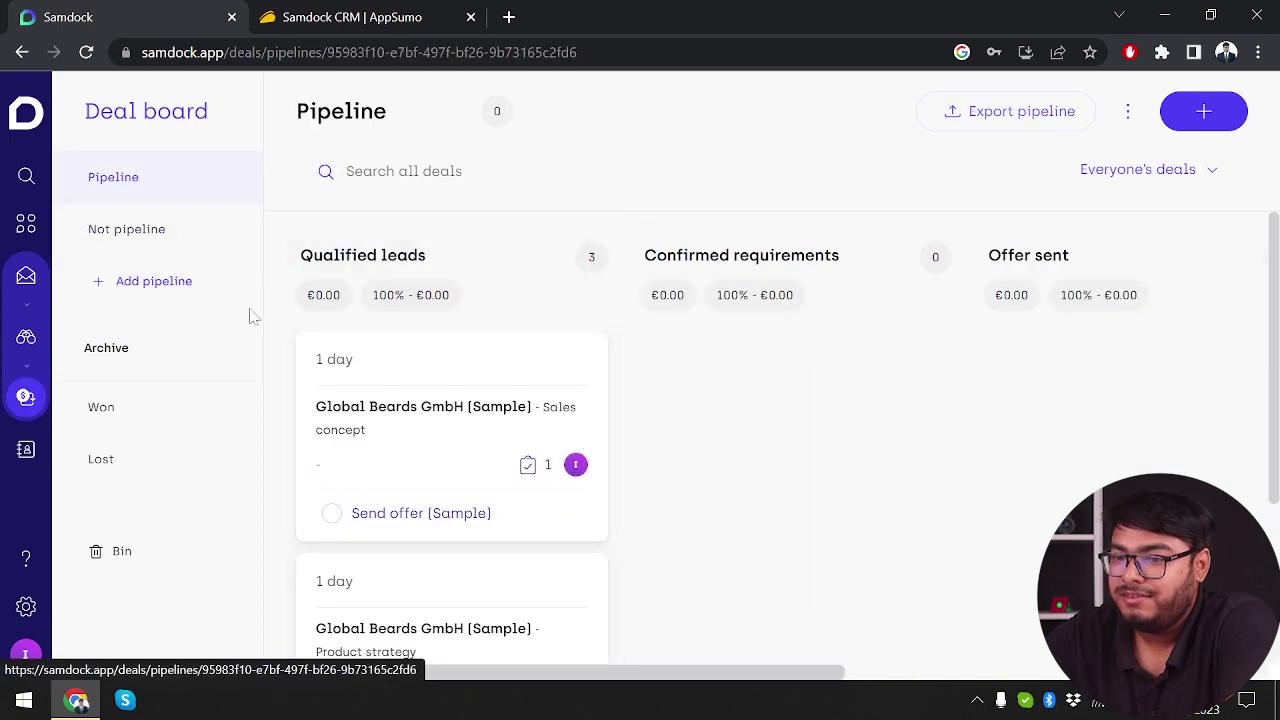
scroll(528, 451, down, 2)
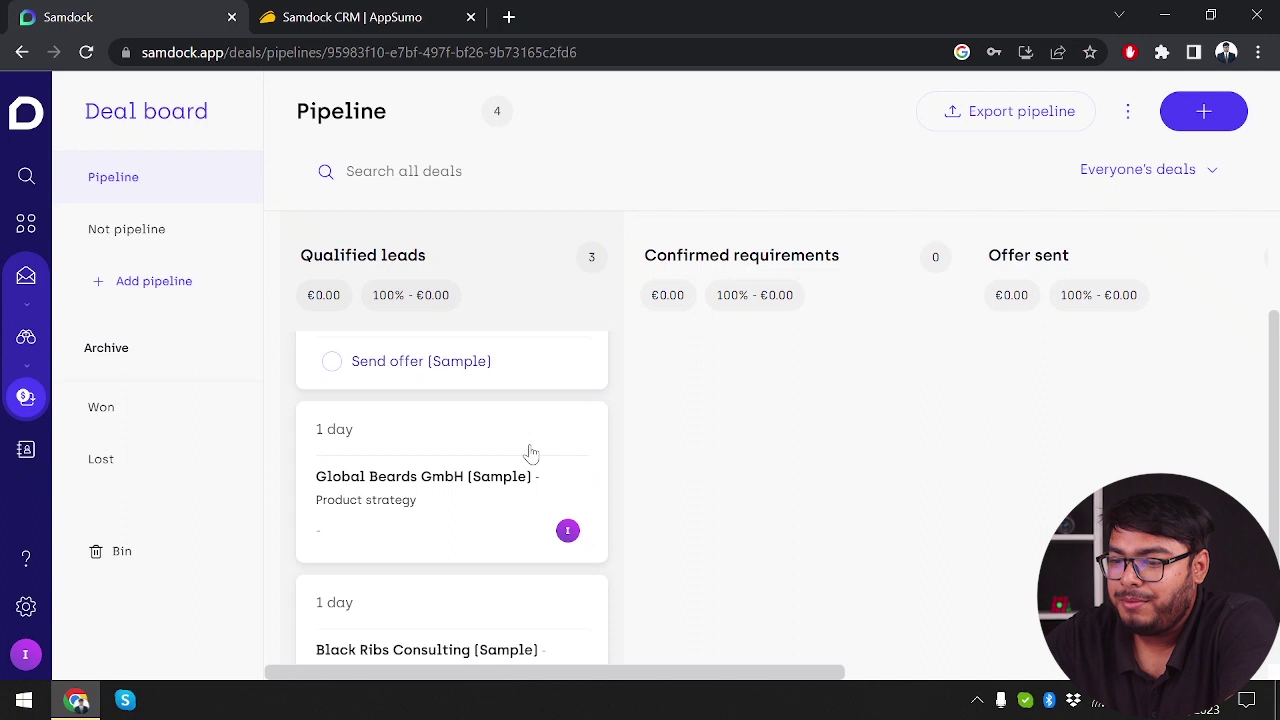
scroll(528, 451, up, 2)
scroll(435, 432, left, 1)
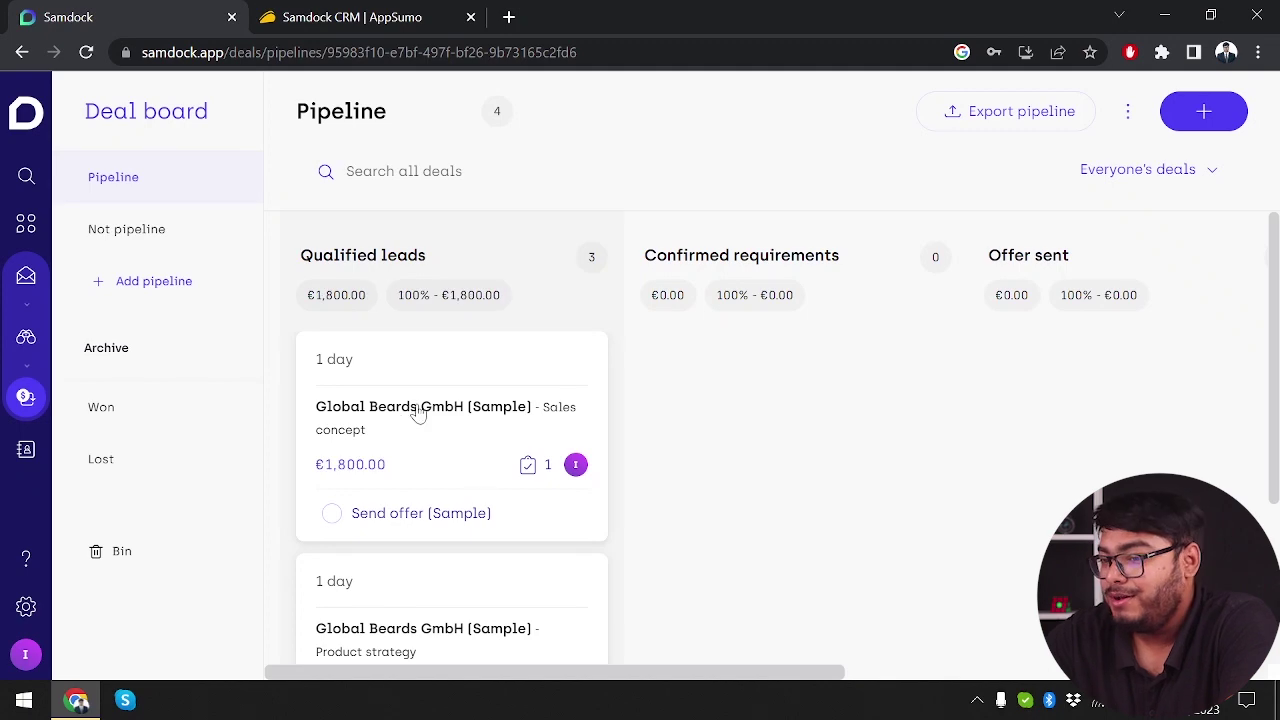
click(418, 414)
scroll(441, 573, down, 1)
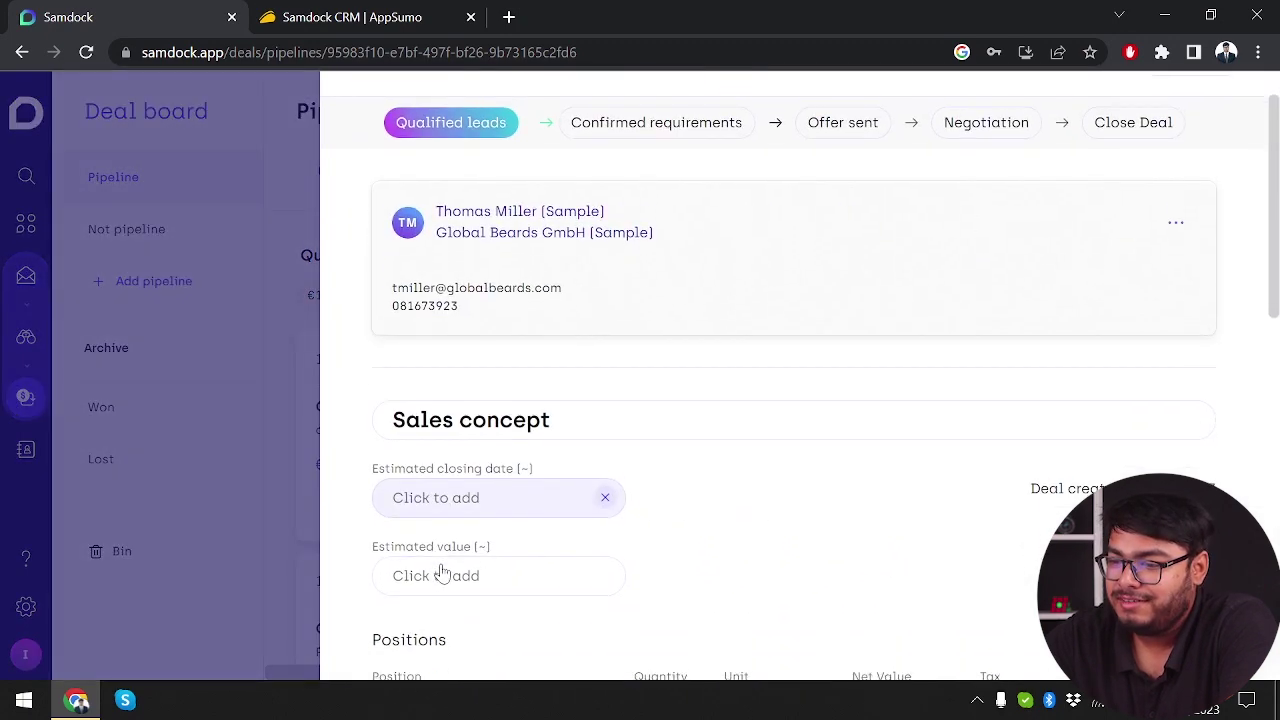
click(550, 415)
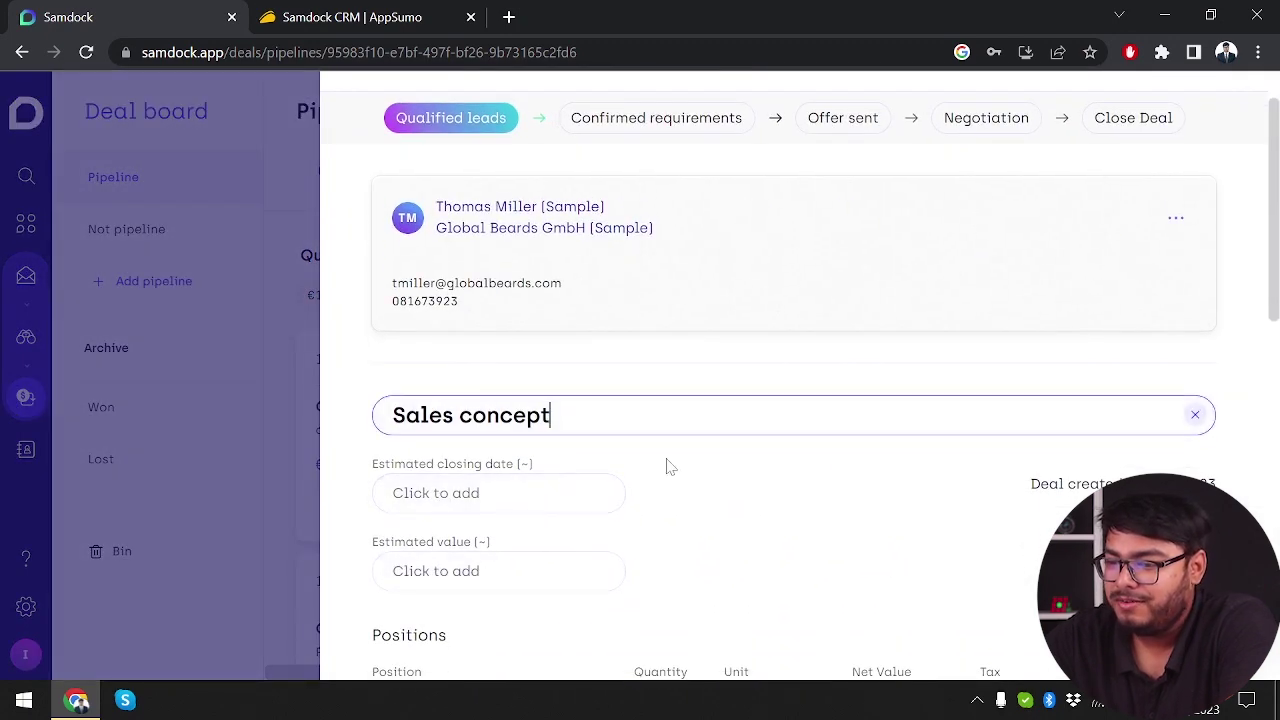
click(748, 520)
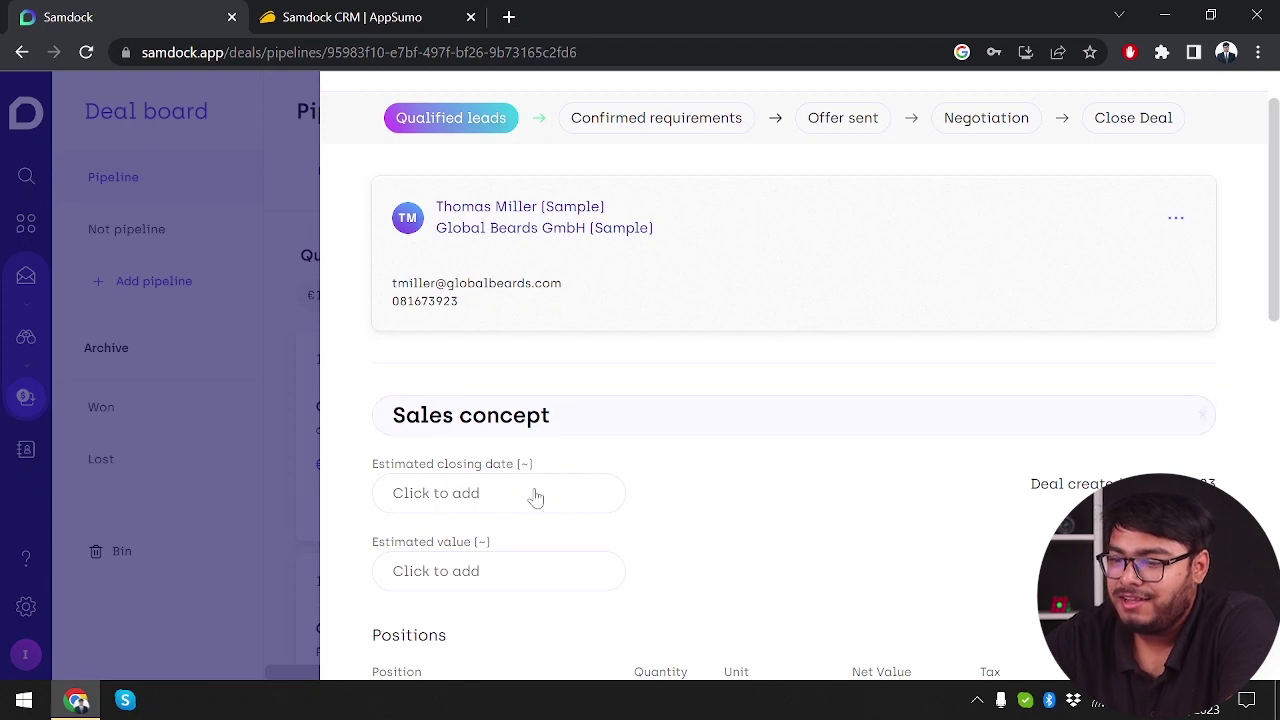
- Set the estimated closing date to 22.07.2023 and the estimated value to €1,000.00
click(502, 500)
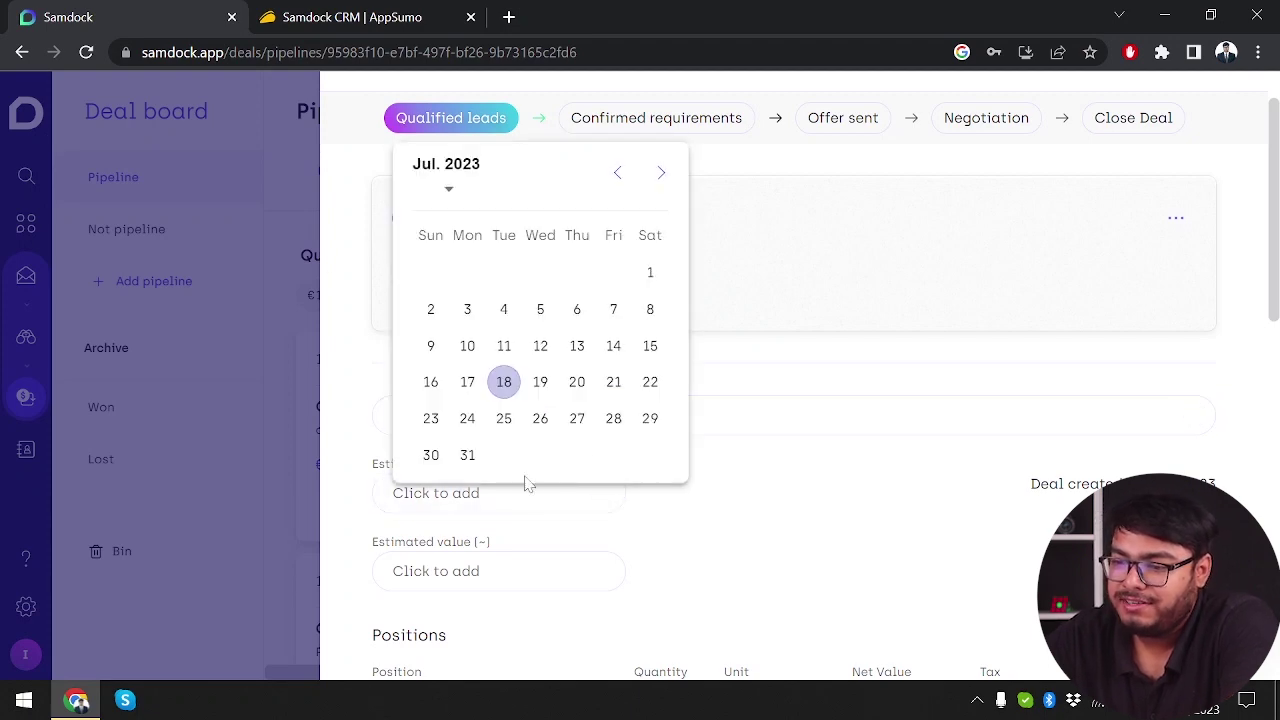
click(651, 380)
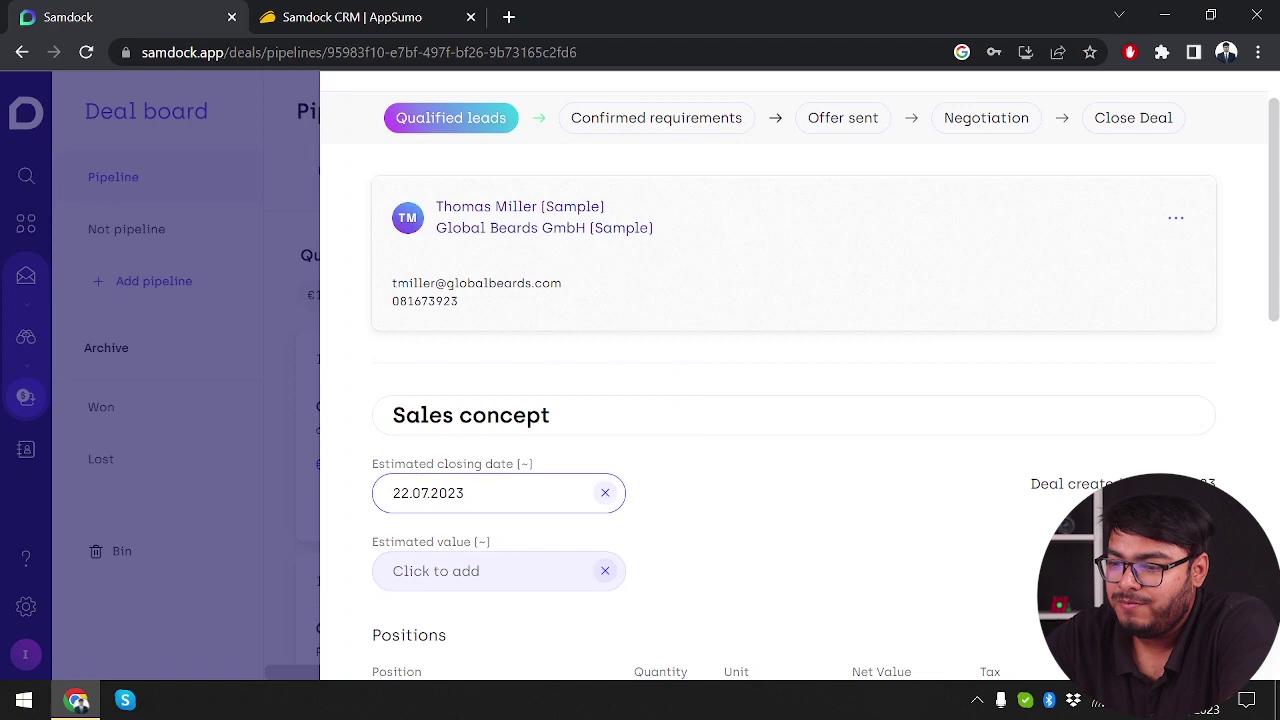
click(540, 569)
text(100000.00)
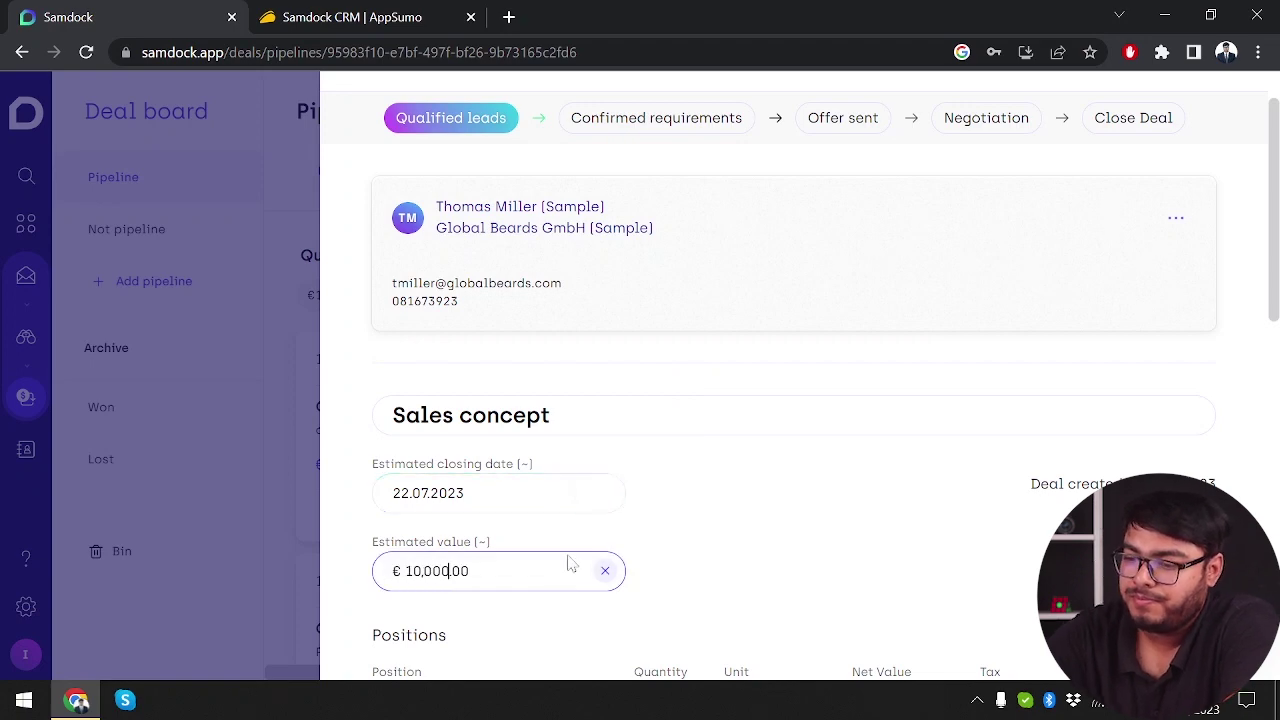
key(BackSpace)
scroll(570, 565, down, 2)
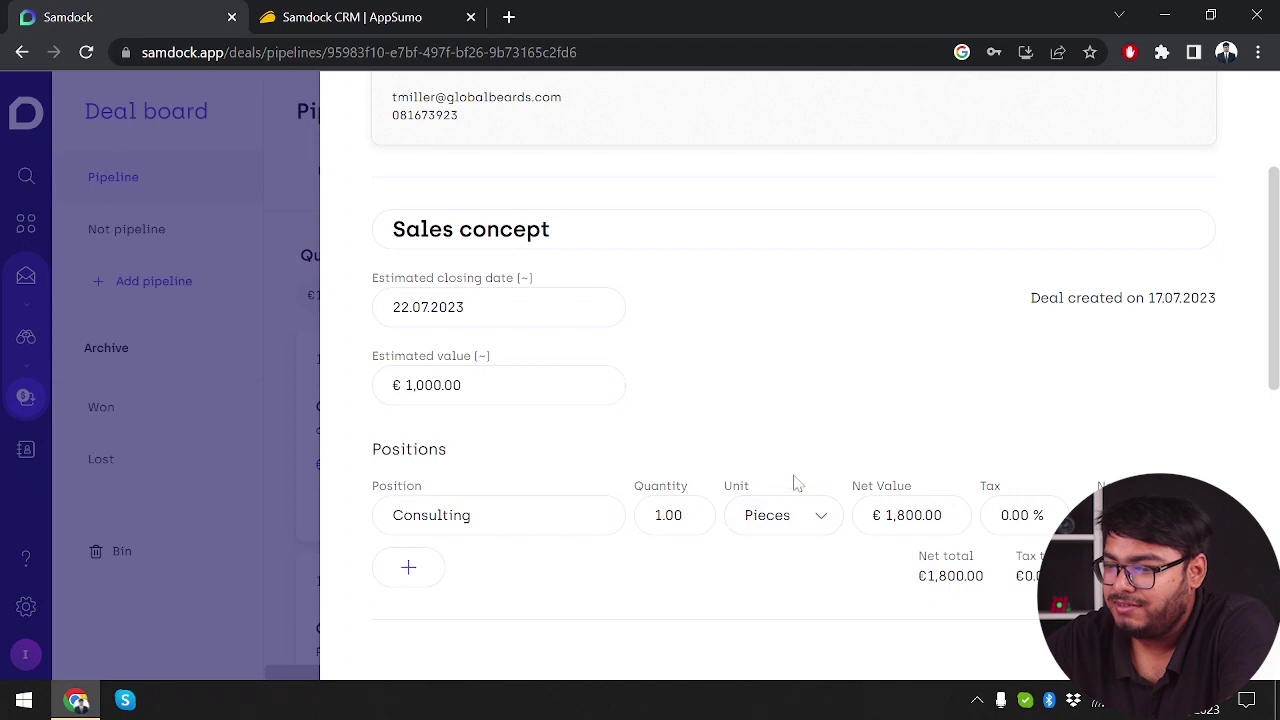
- Change the Consulting position's unit from Pieces to Hours
click(788, 515)
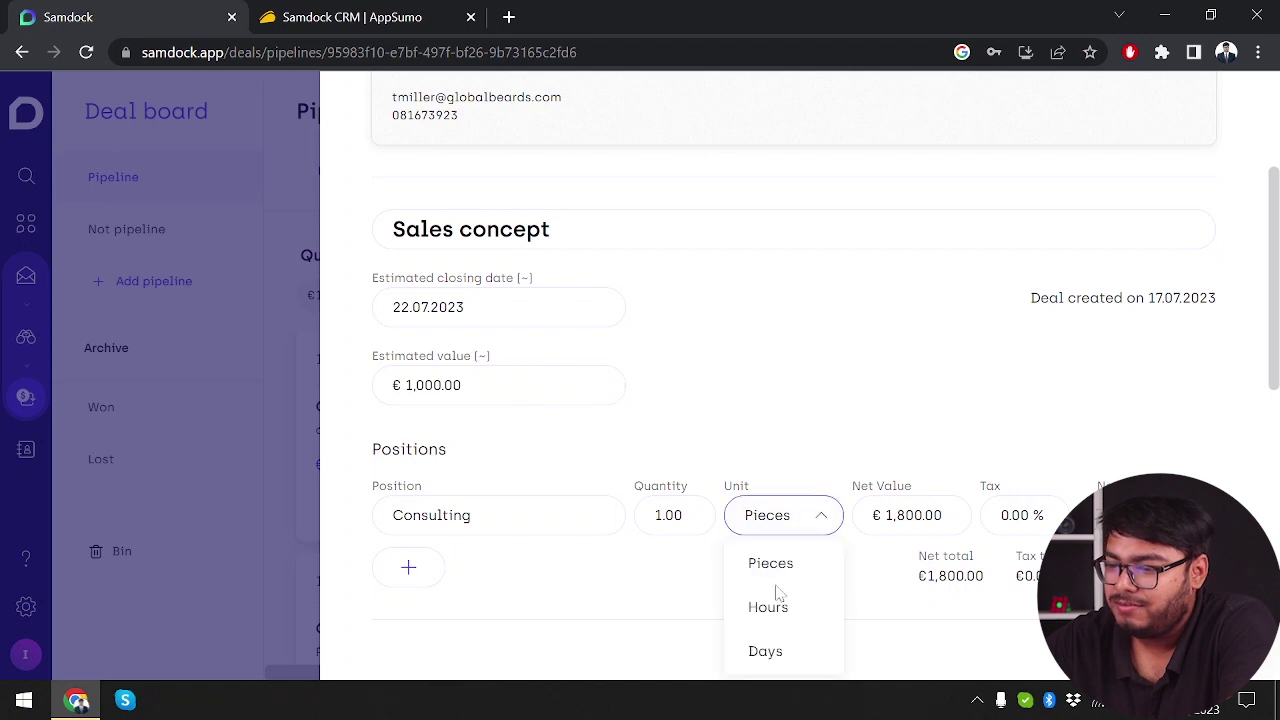
click(778, 395)
click(816, 530)
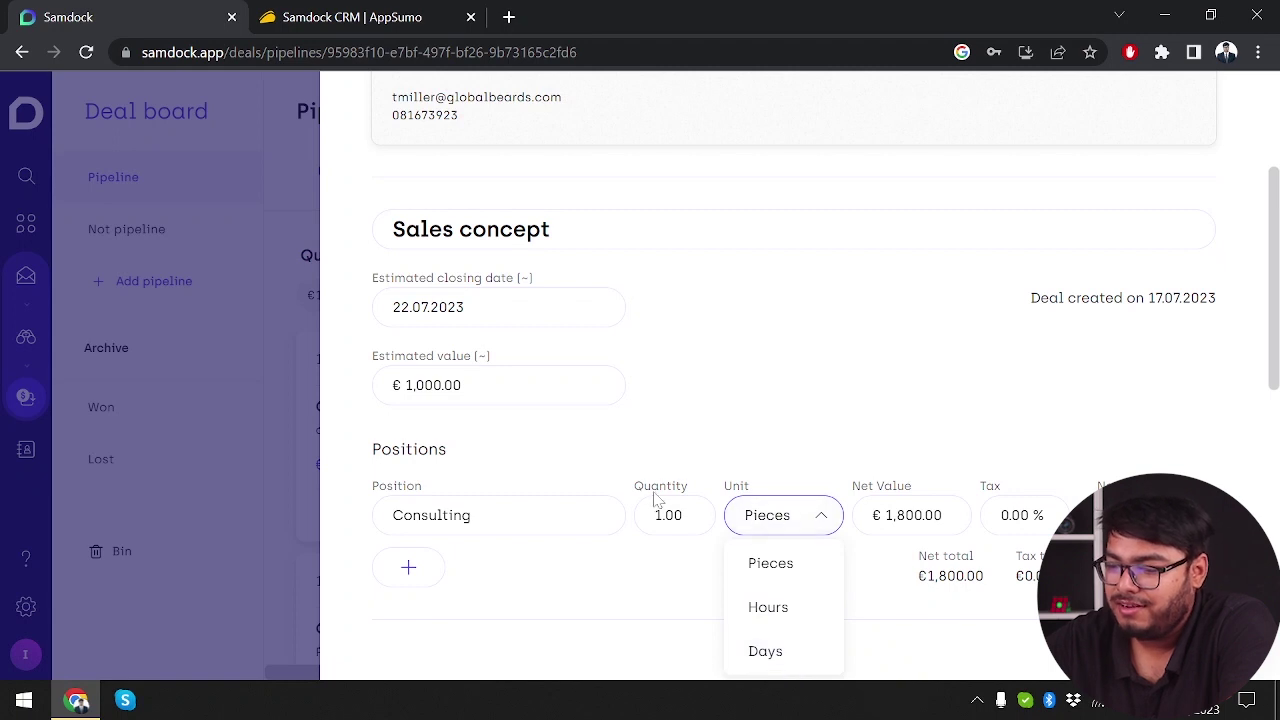
click(790, 565)
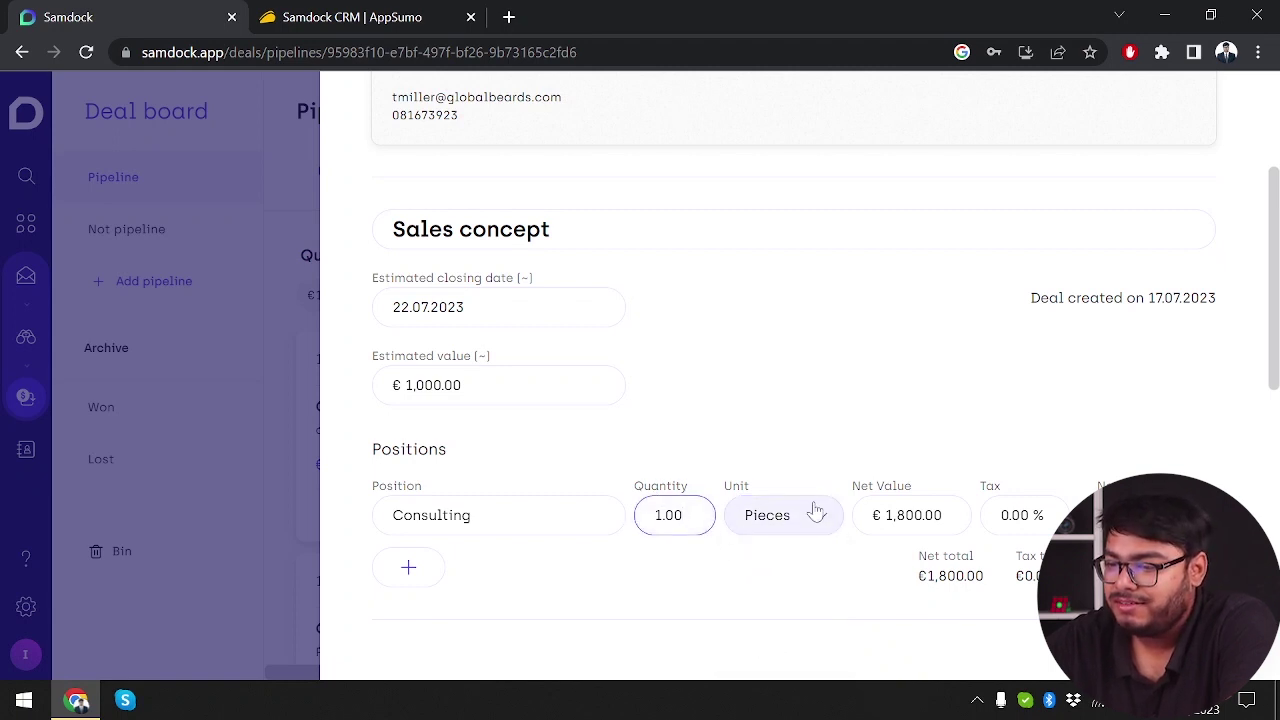
click(790, 525)
click(790, 614)
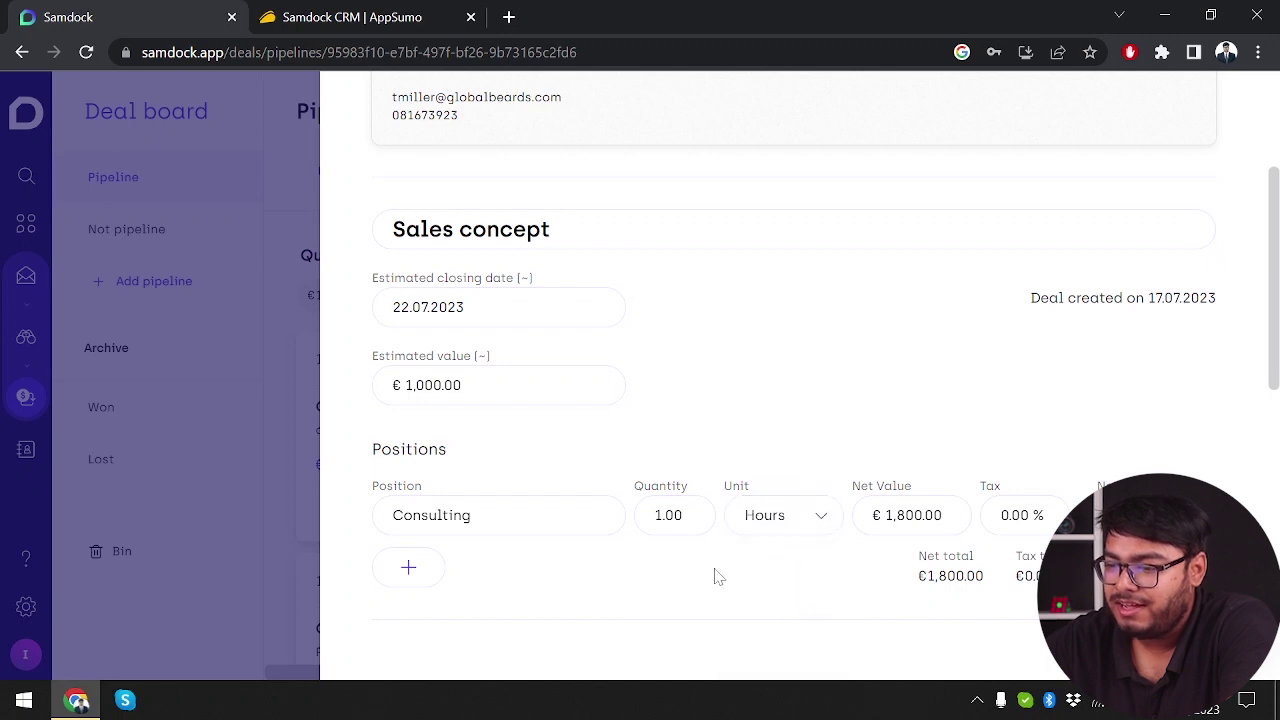
- Enter quantity 8.69 and tax rate 12.98 for the Consulting position
click(678, 515)
key(ctrl+a)
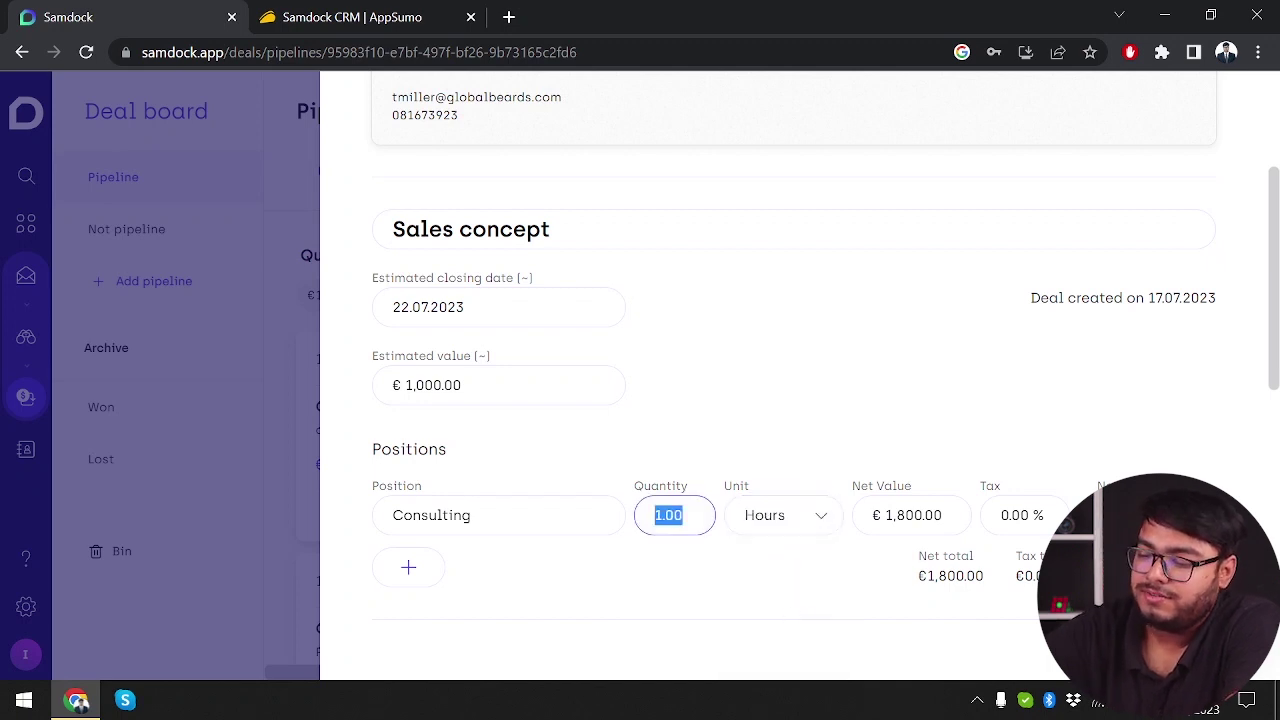
click(683, 515)
key(ctrl+a)
text(8.69)
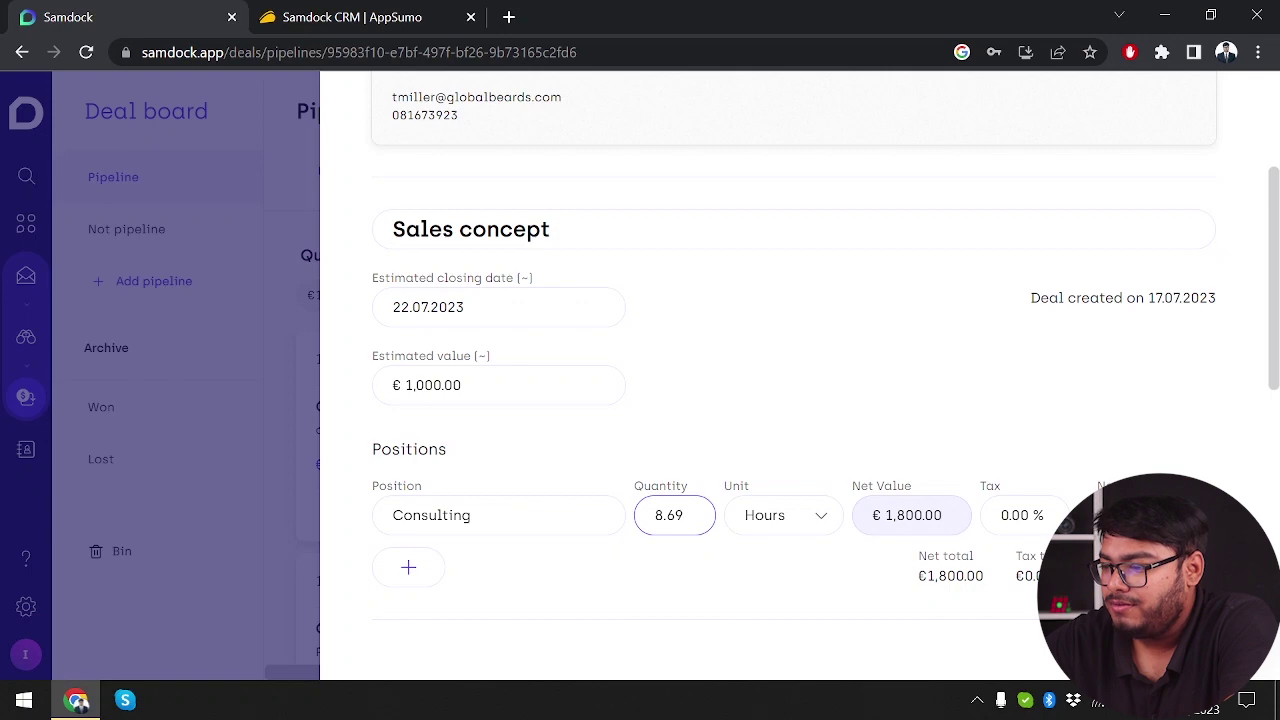
click(1003, 519)
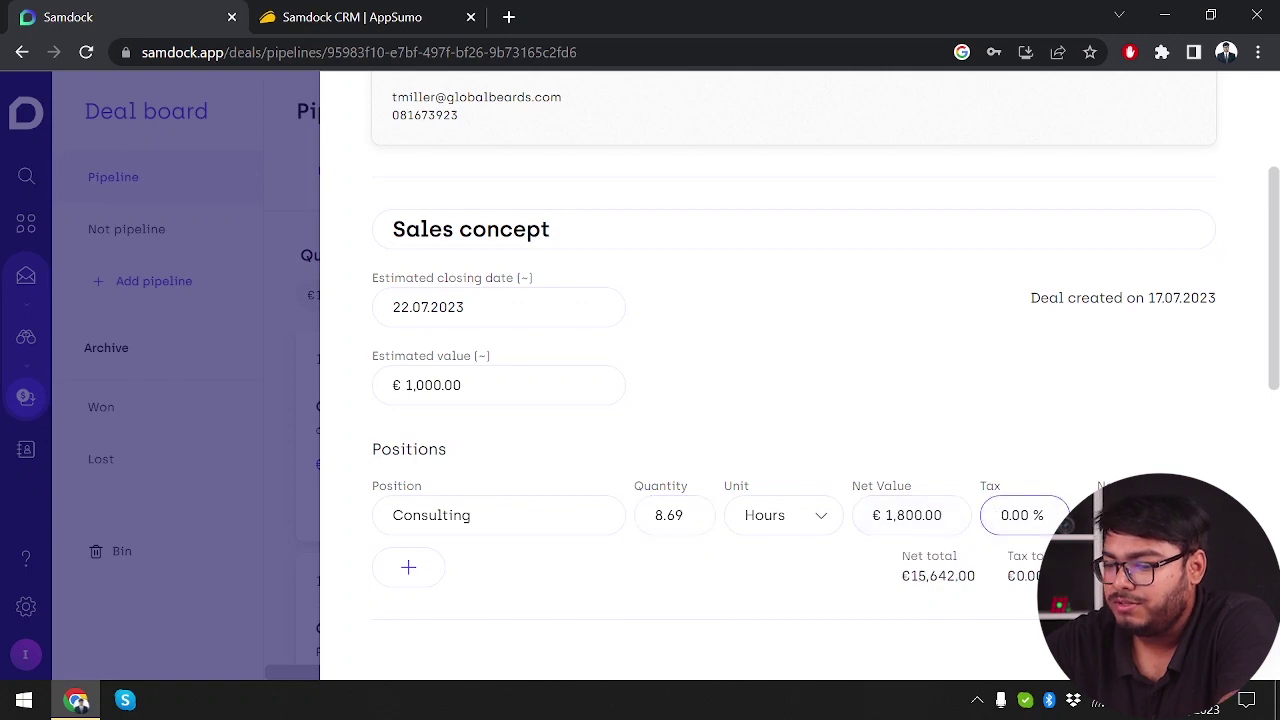
key(ctrl+a)
text(12.98)
scroll(794, 370, down, 2)
scroll(796, 506, down, 4)
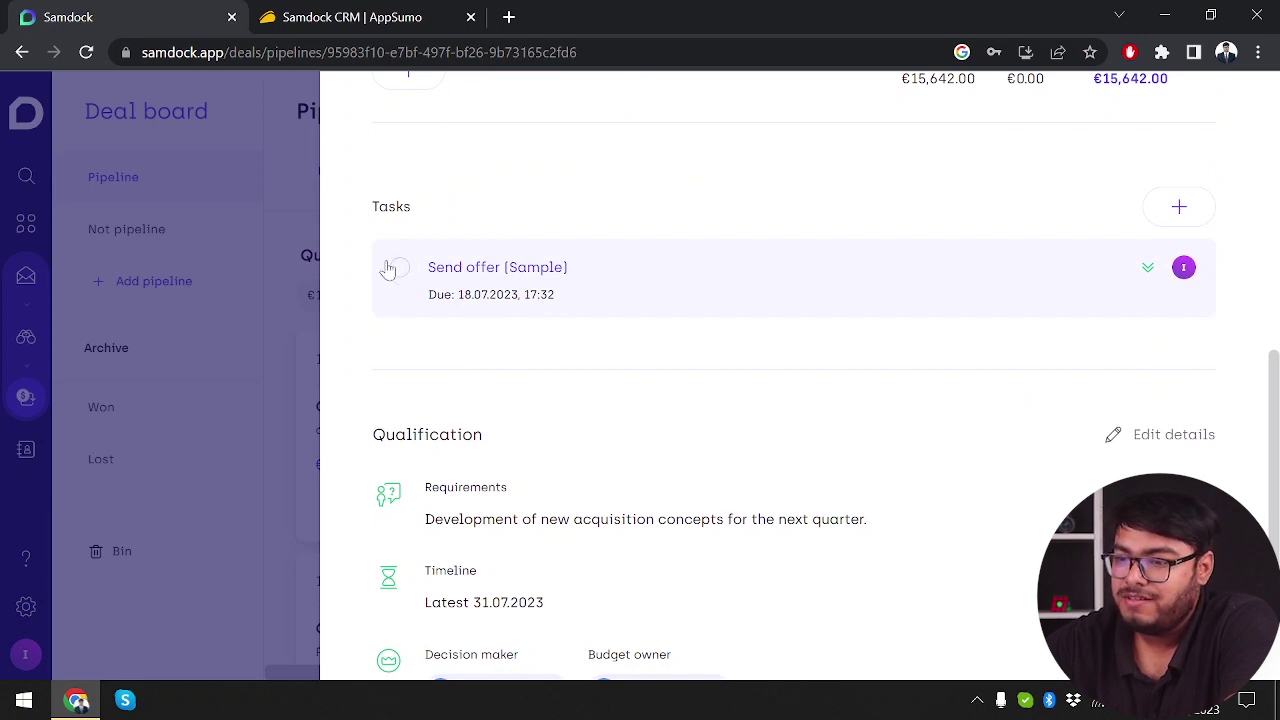
- Check off the Send offer (Sample) task so it stays ticked
click(399, 270)
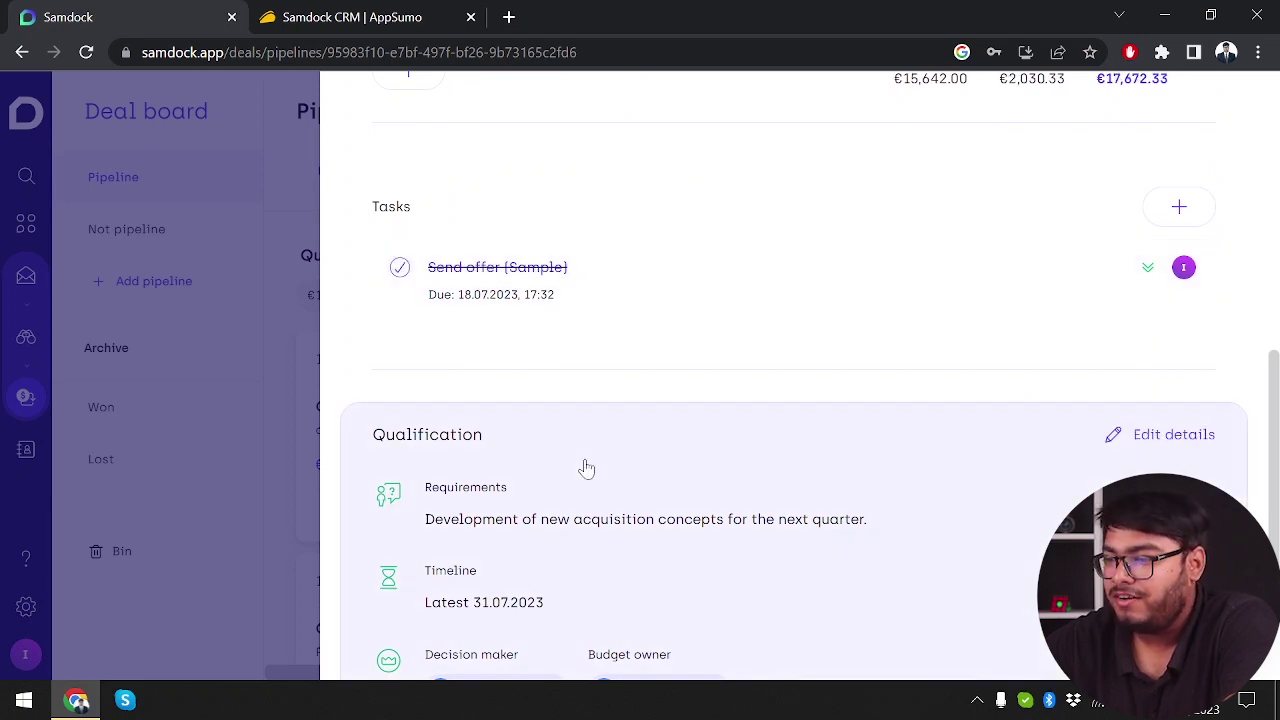
click(399, 268)
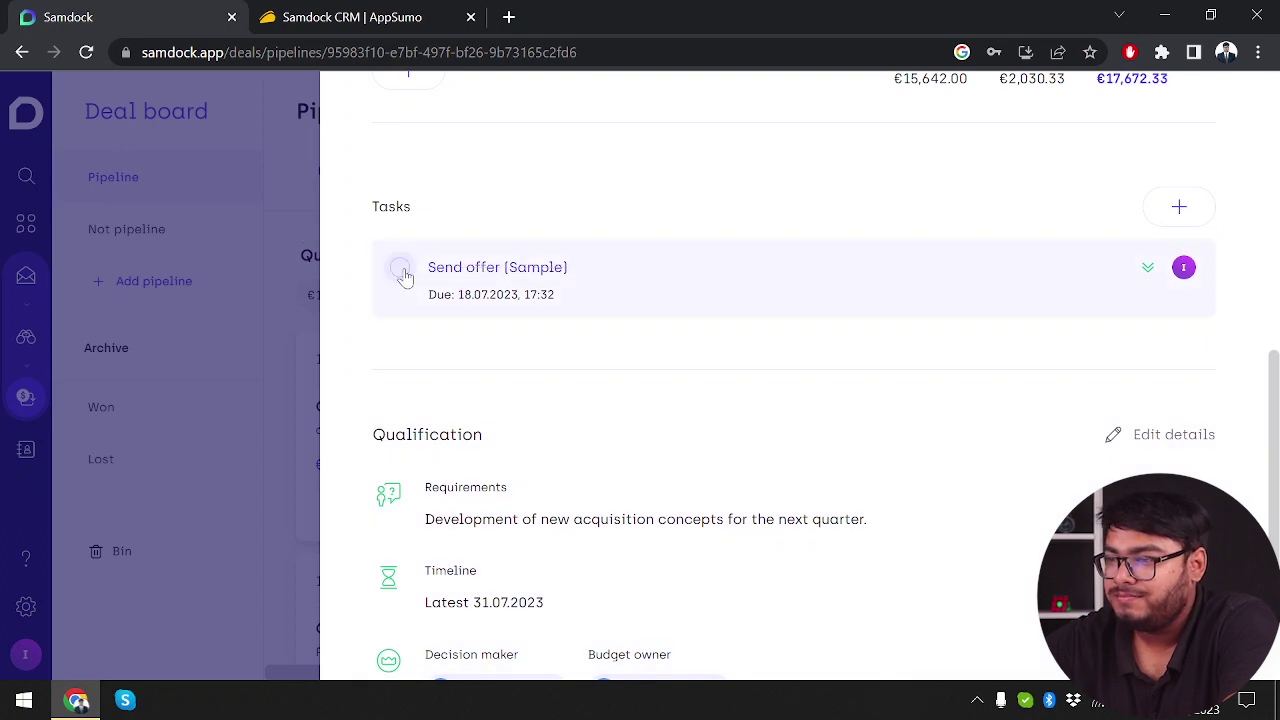
click(399, 268)
scroll(445, 376, down, 3)
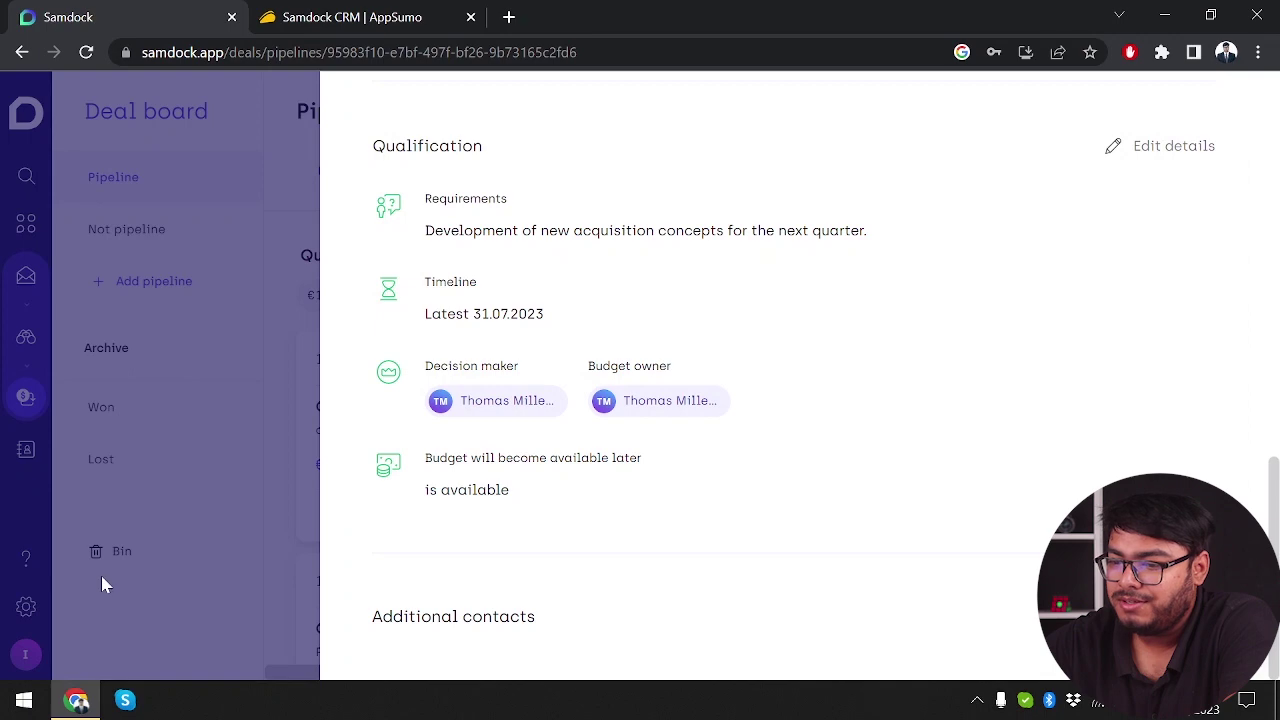
- Move the Global Beards deal to Confirmed requirements and re-tick its Send offer task
click(112, 588)
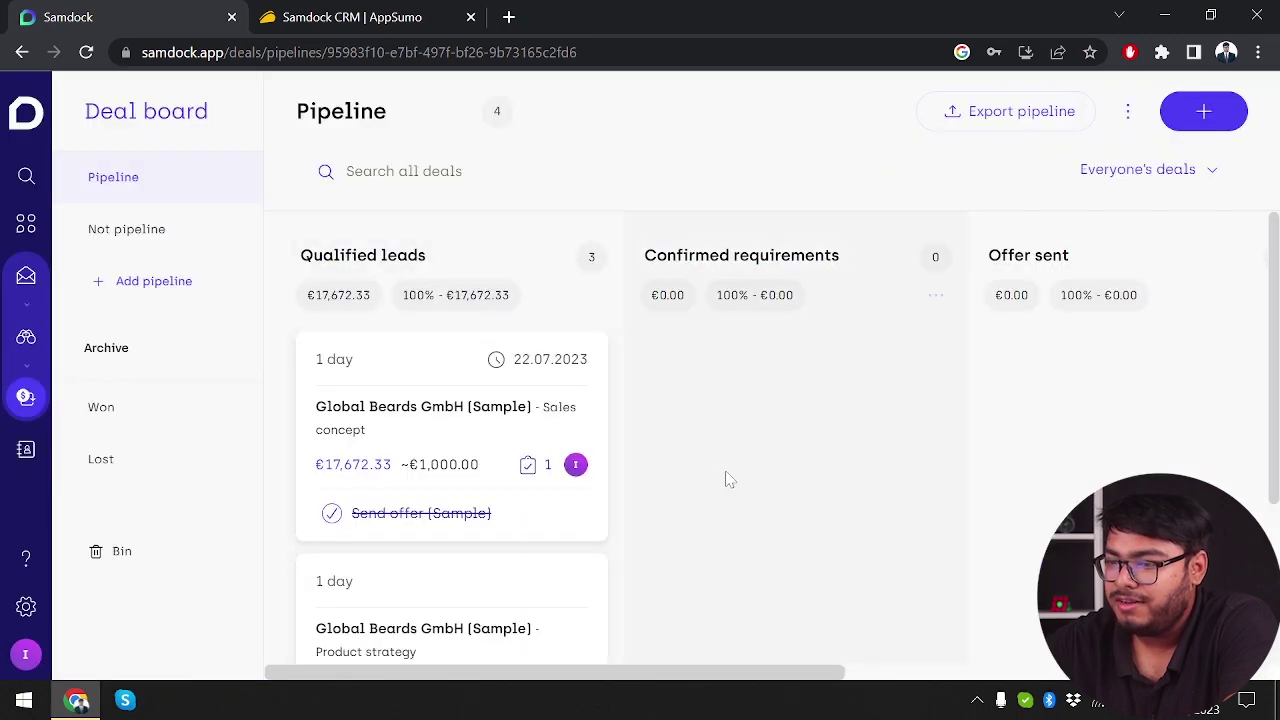
drag(414, 437, 777, 400)
scroll(779, 400, right, 3)
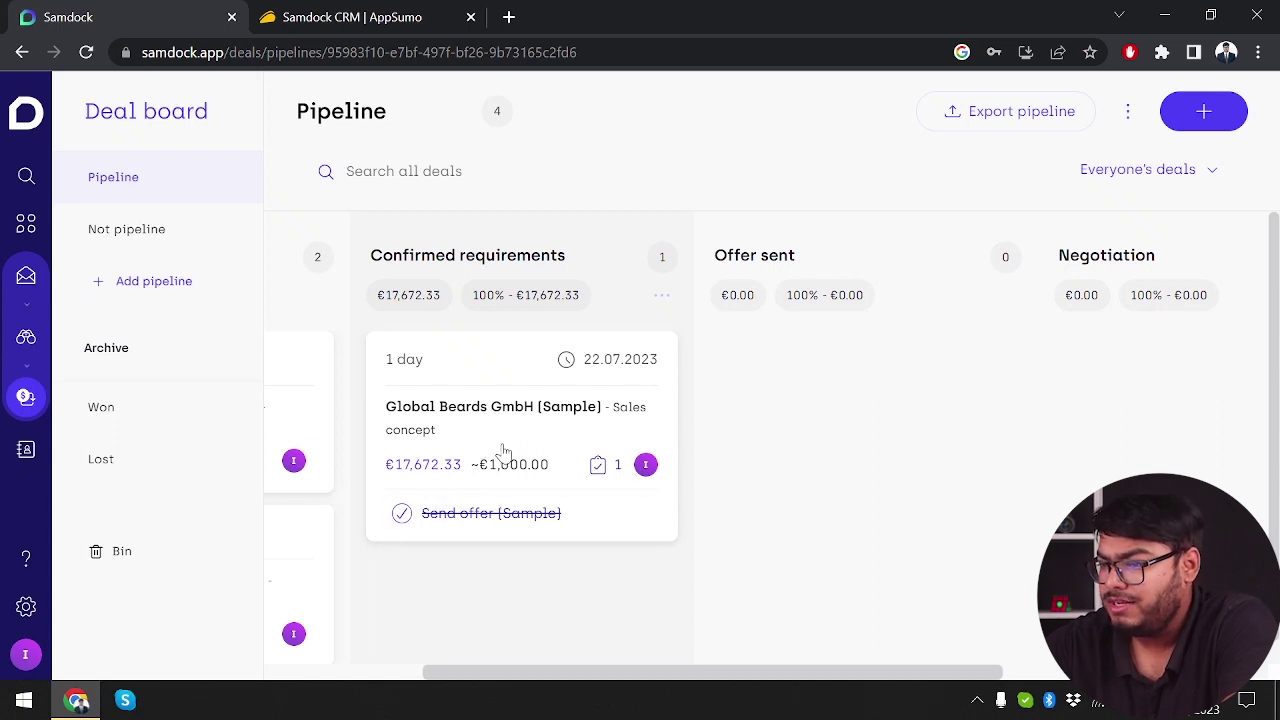
click(403, 514)
click(402, 514)
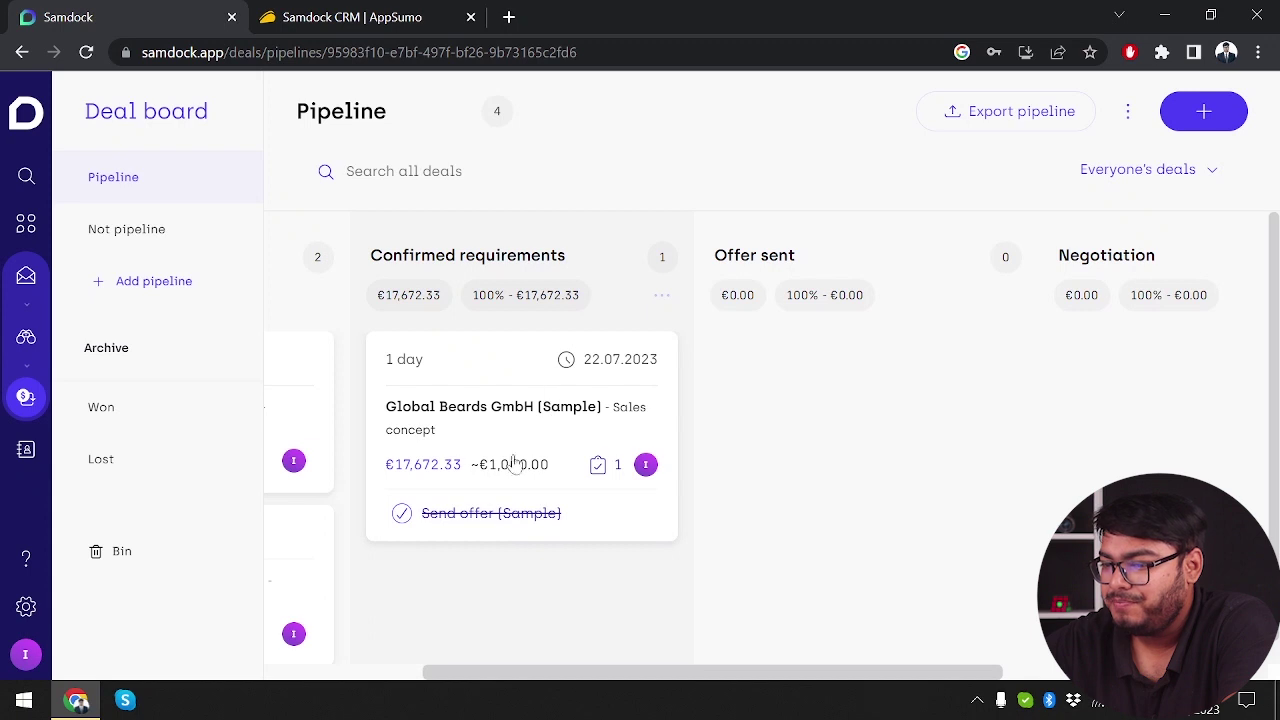
- Drag the Global Beards deal through Offer sent and Negotiation into Won
drag(459, 461, 810, 450)
scroll(703, 478, right, 2)
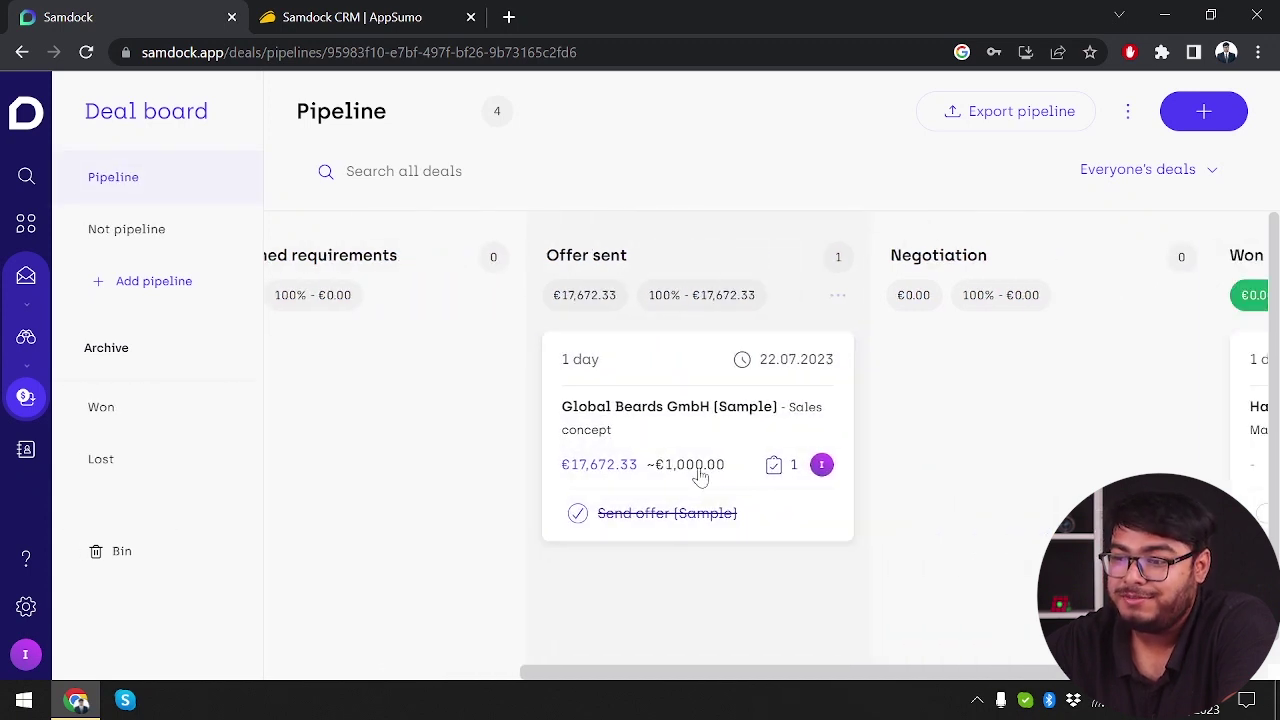
scroll(701, 478, right, 2)
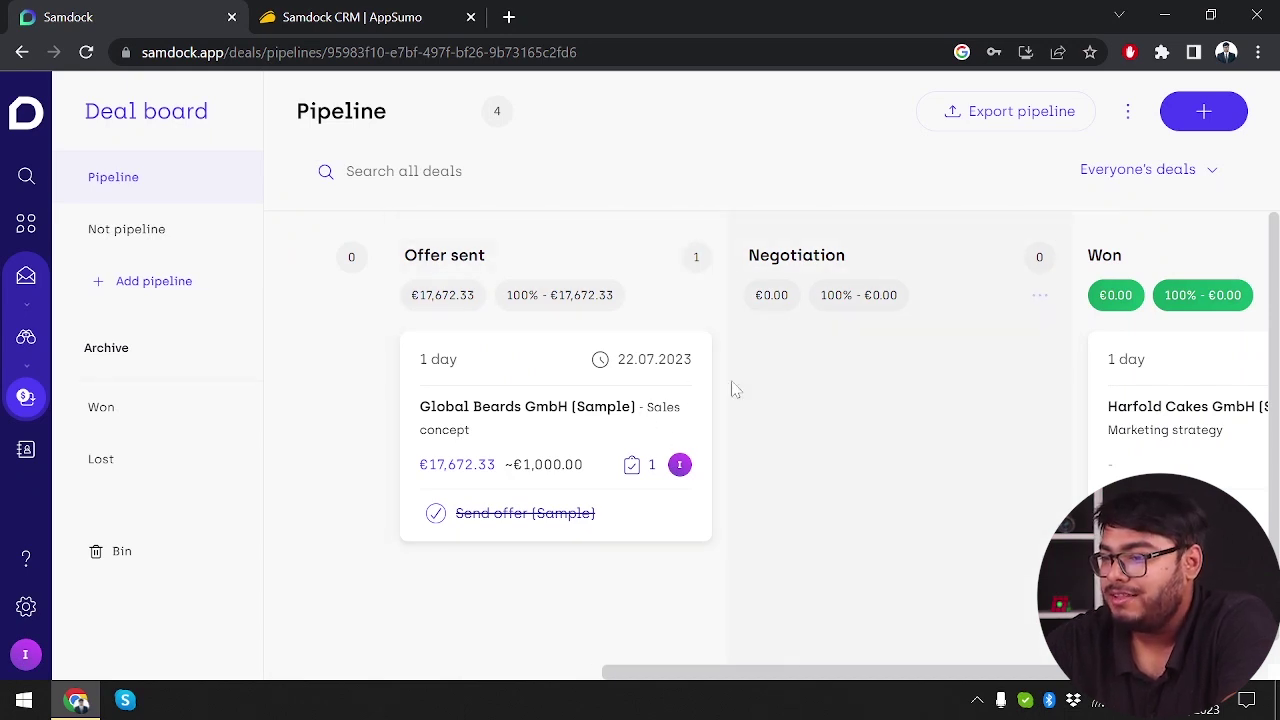
drag(530, 440, 868, 447)
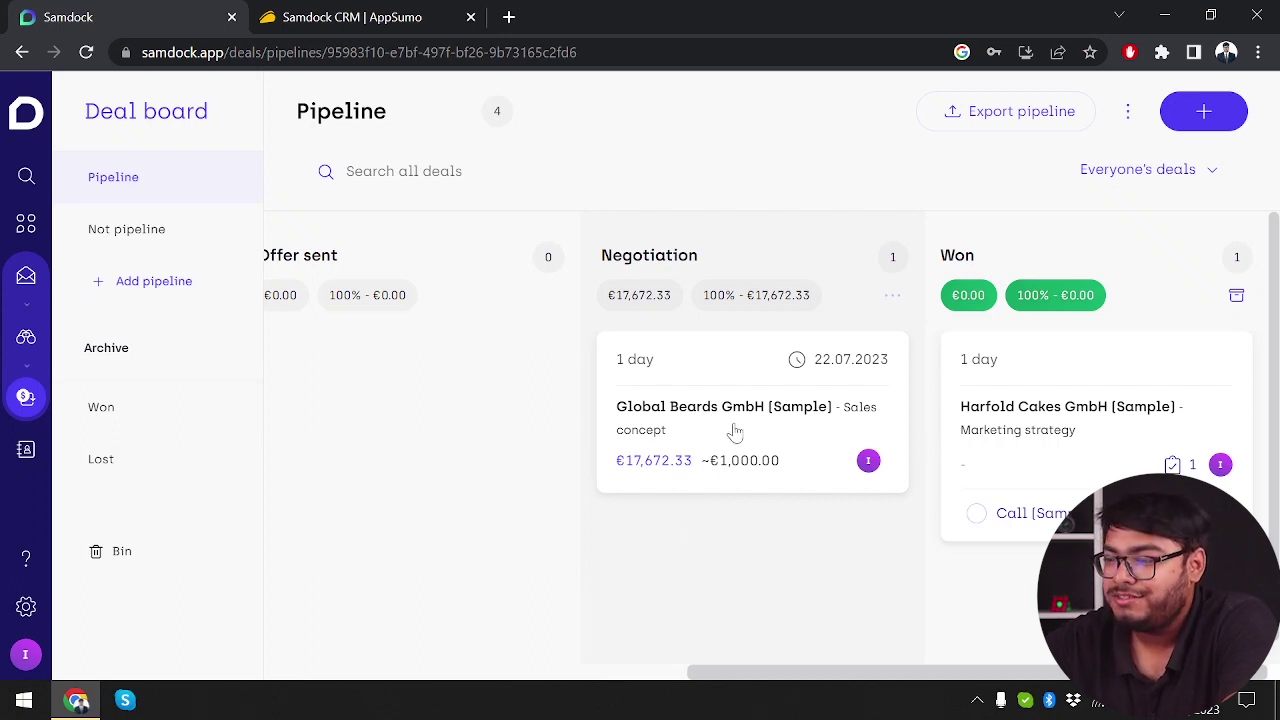
drag(735, 432, 1122, 434)
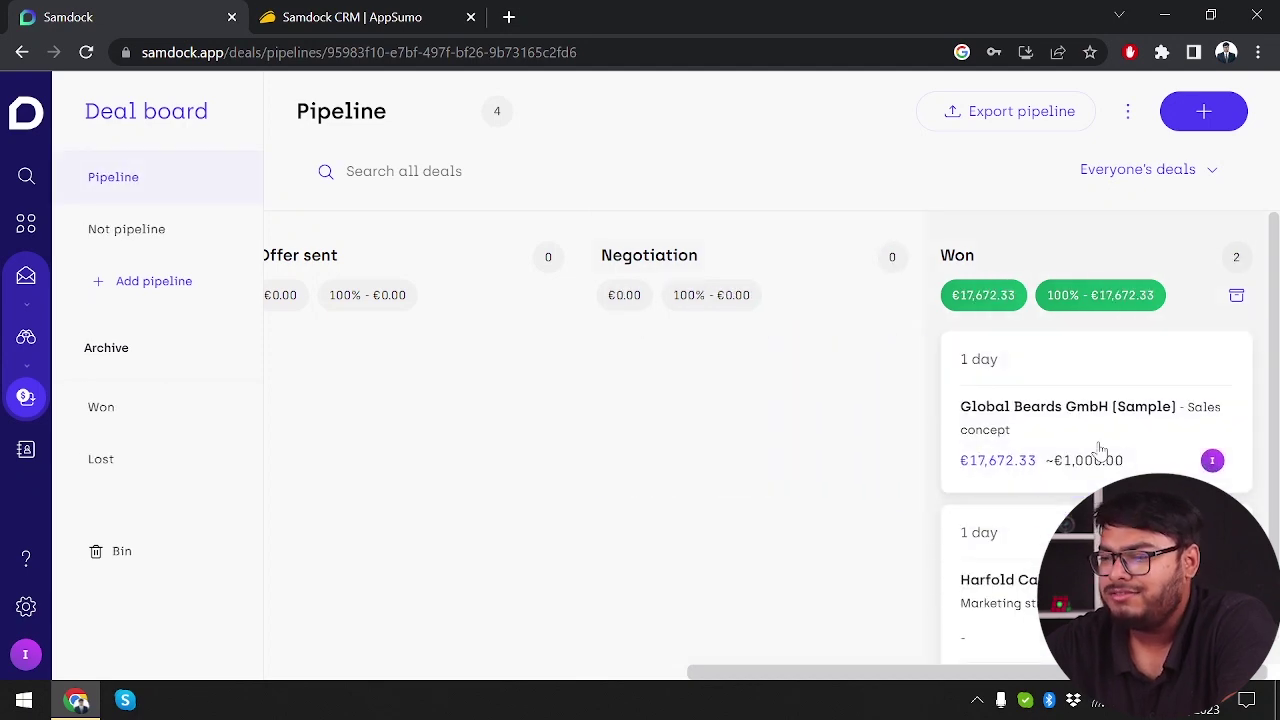
- Open the Harfold Cakes Marketing strategy deal in Won and scroll to its Positions
click(1065, 425)
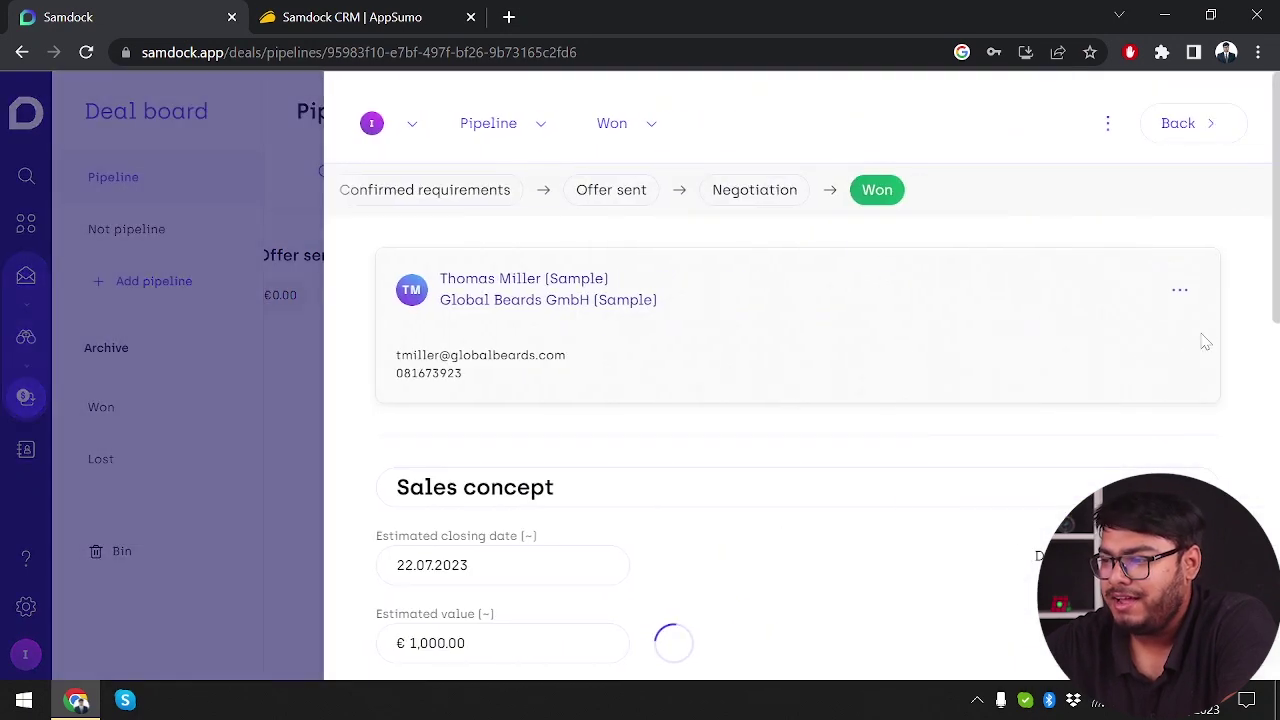
click(135, 436)
scroll(1012, 548, down, 1)
scroll(1012, 548, up, 1)
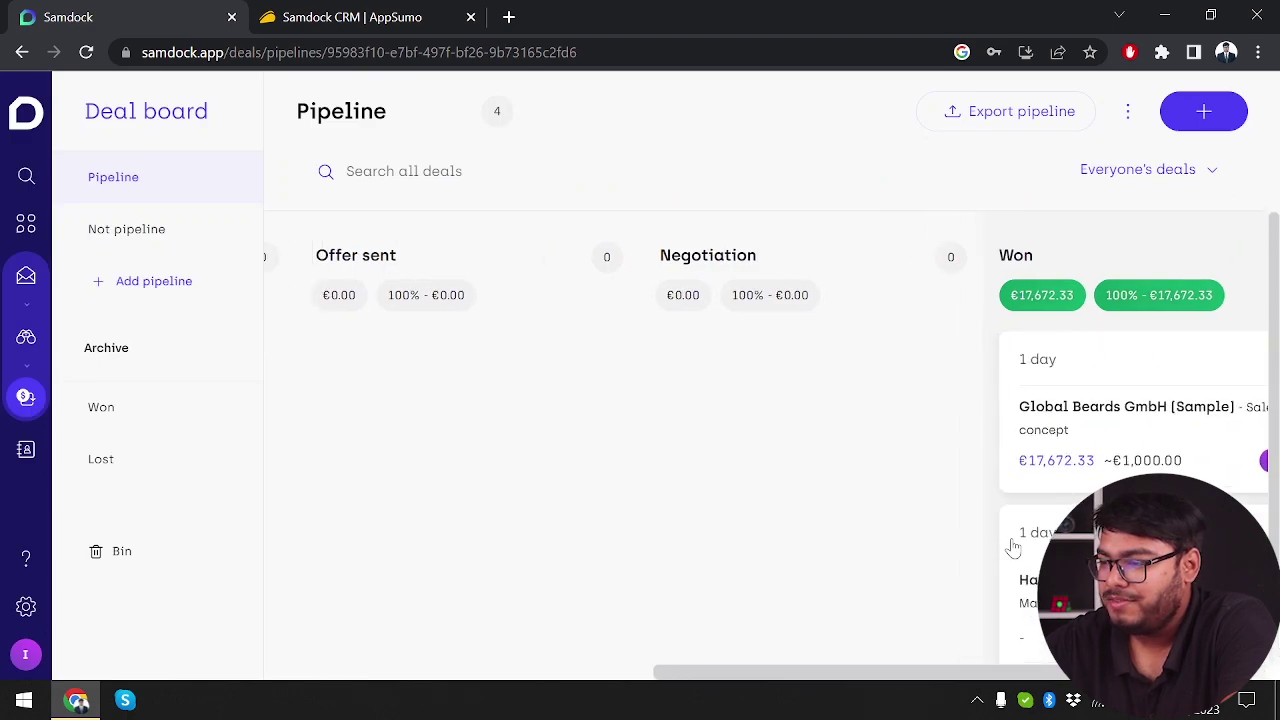
scroll(945, 560, right, 1)
click(945, 560)
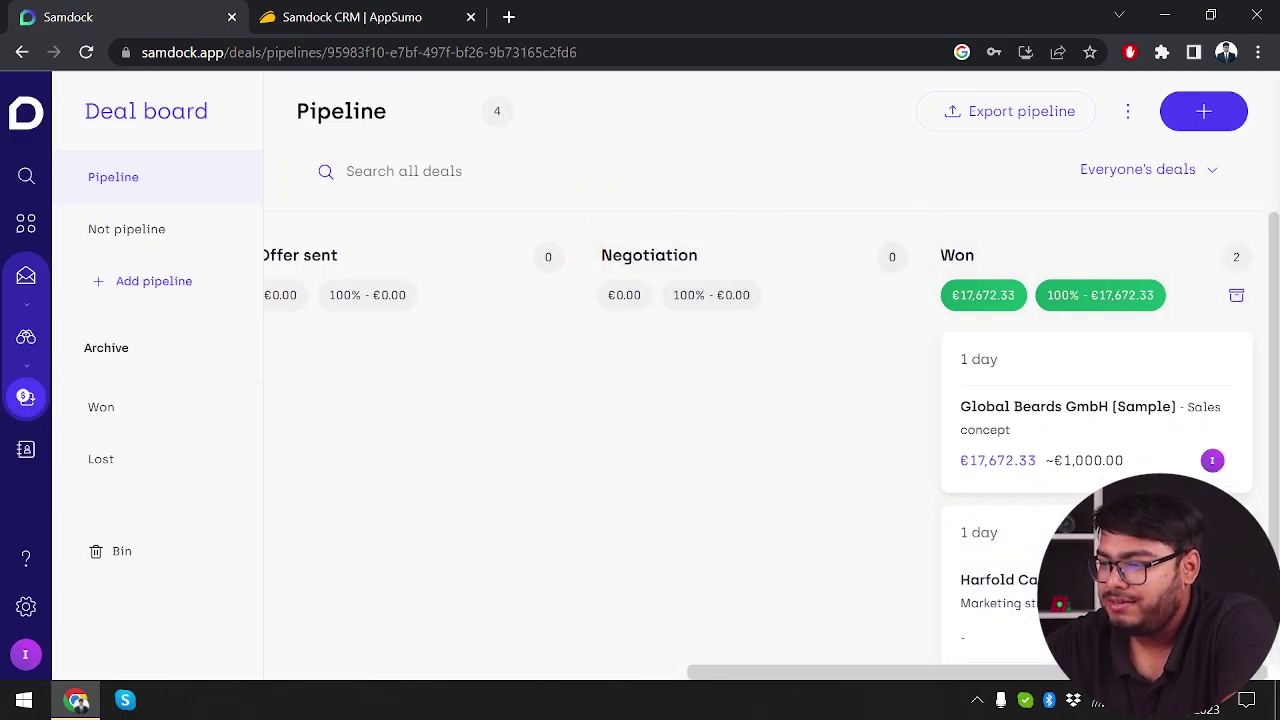
scroll(484, 593, down, 3)
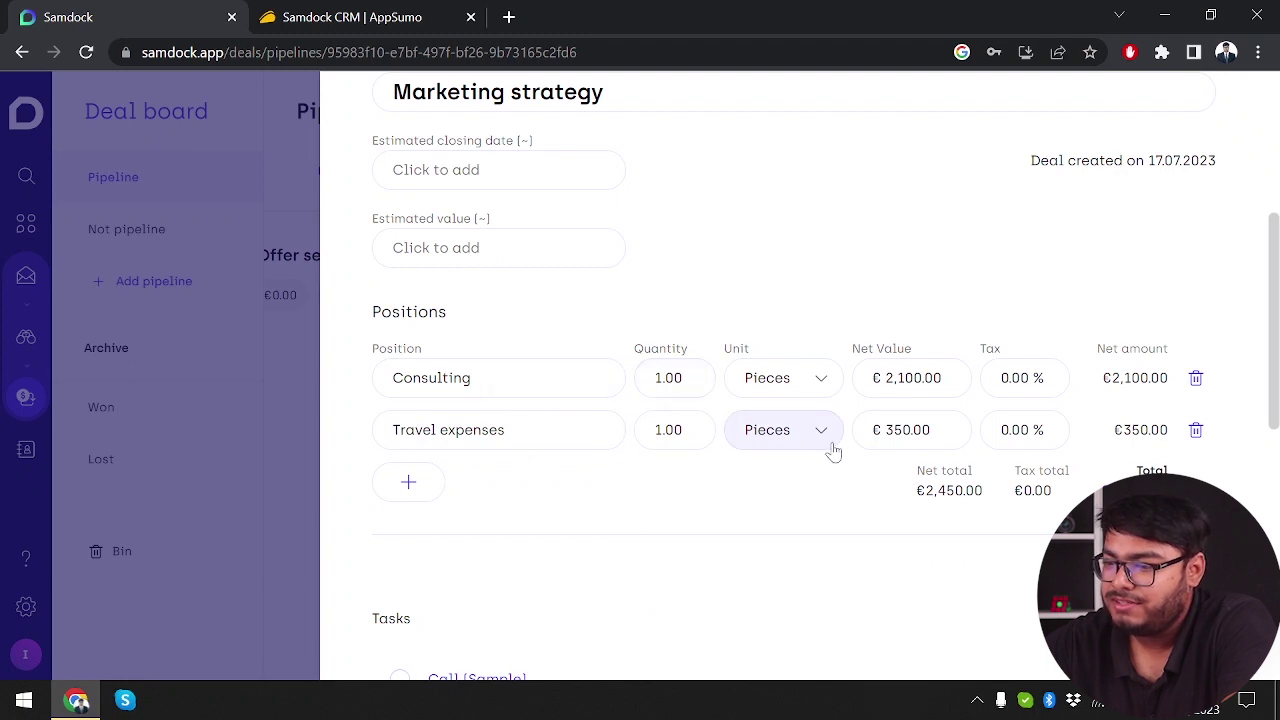
- Set Consulting to 11 Days and Travel expenses to quantity 21, totalling €33,425.81
click(829, 383)
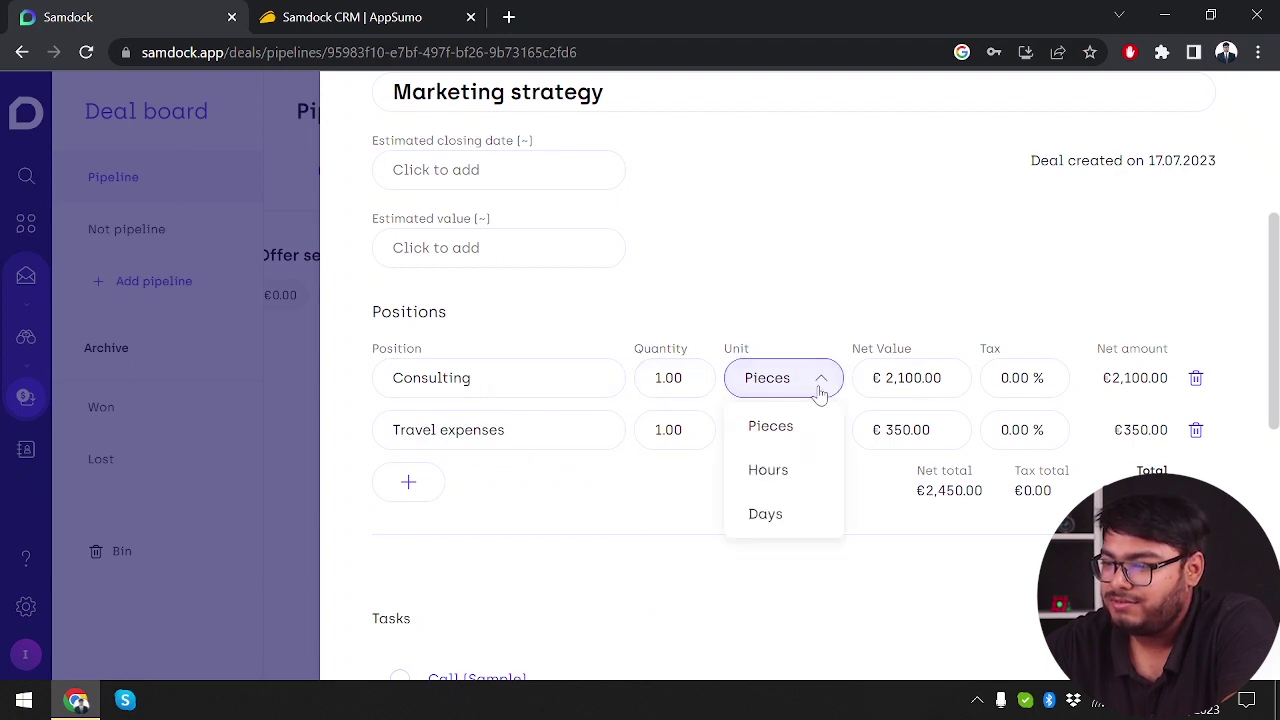
click(766, 513)
click(785, 430)
click(790, 480)
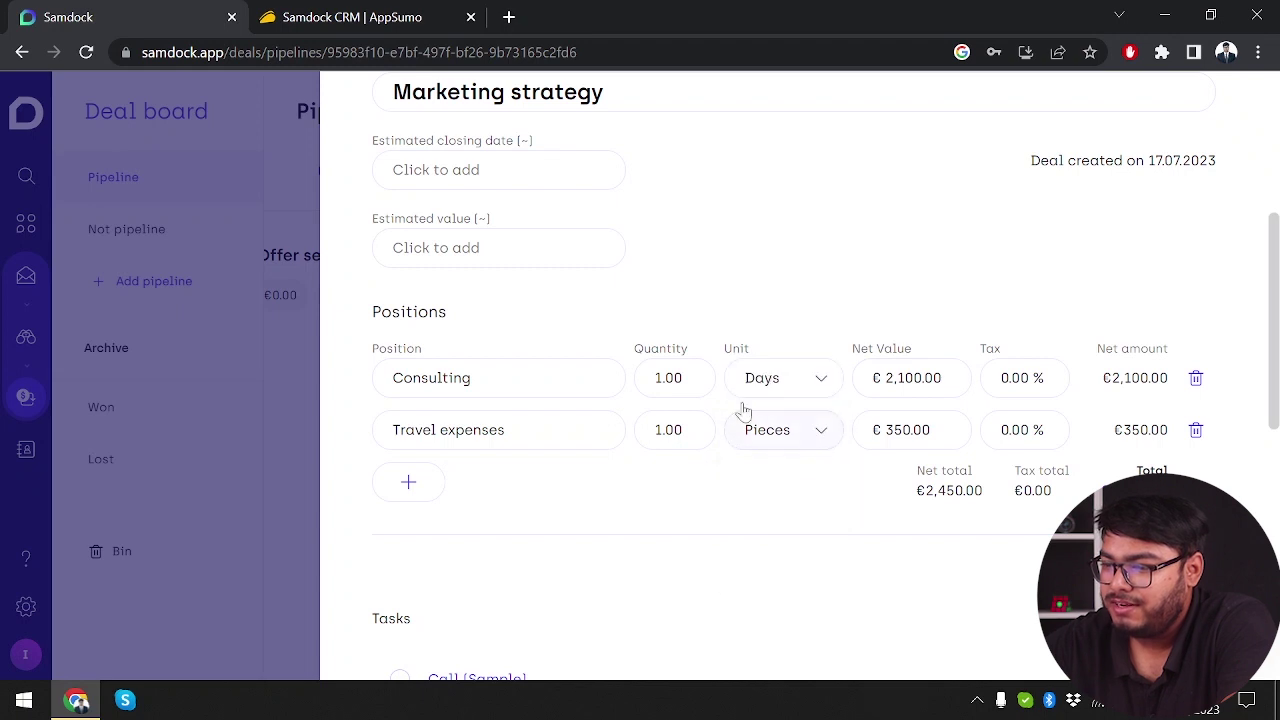
click(769, 377)
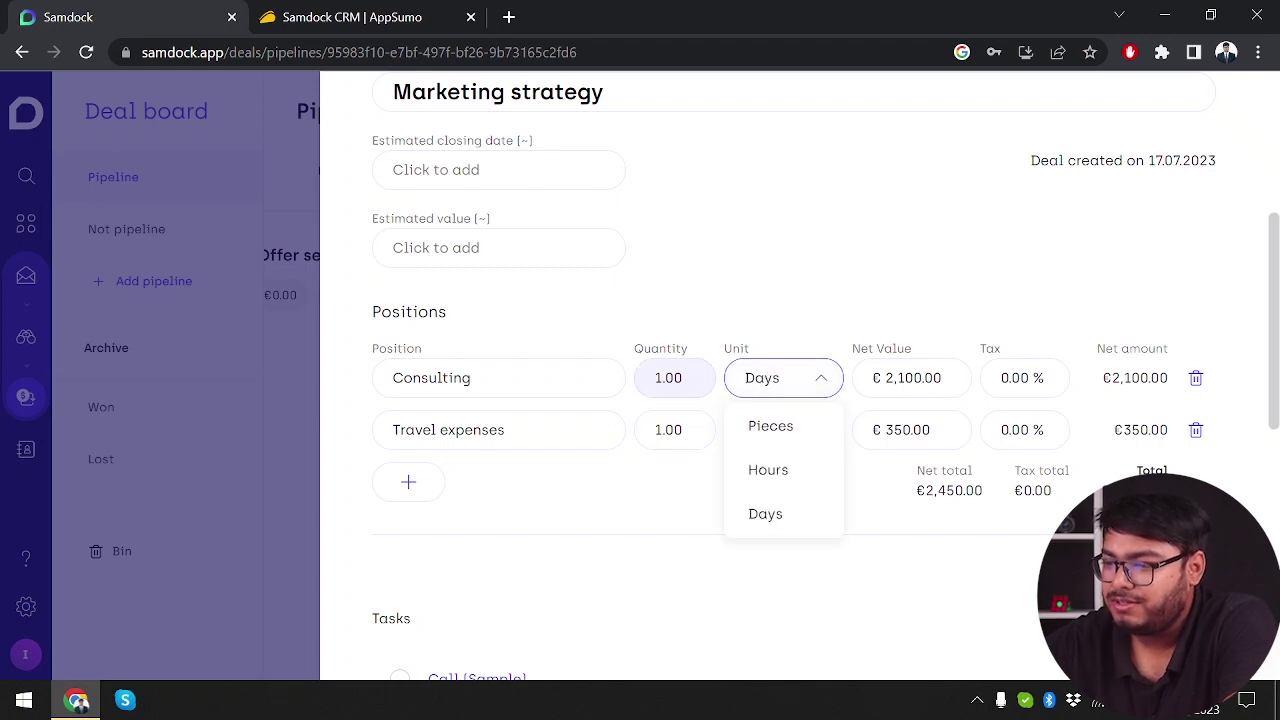
click(675, 378)
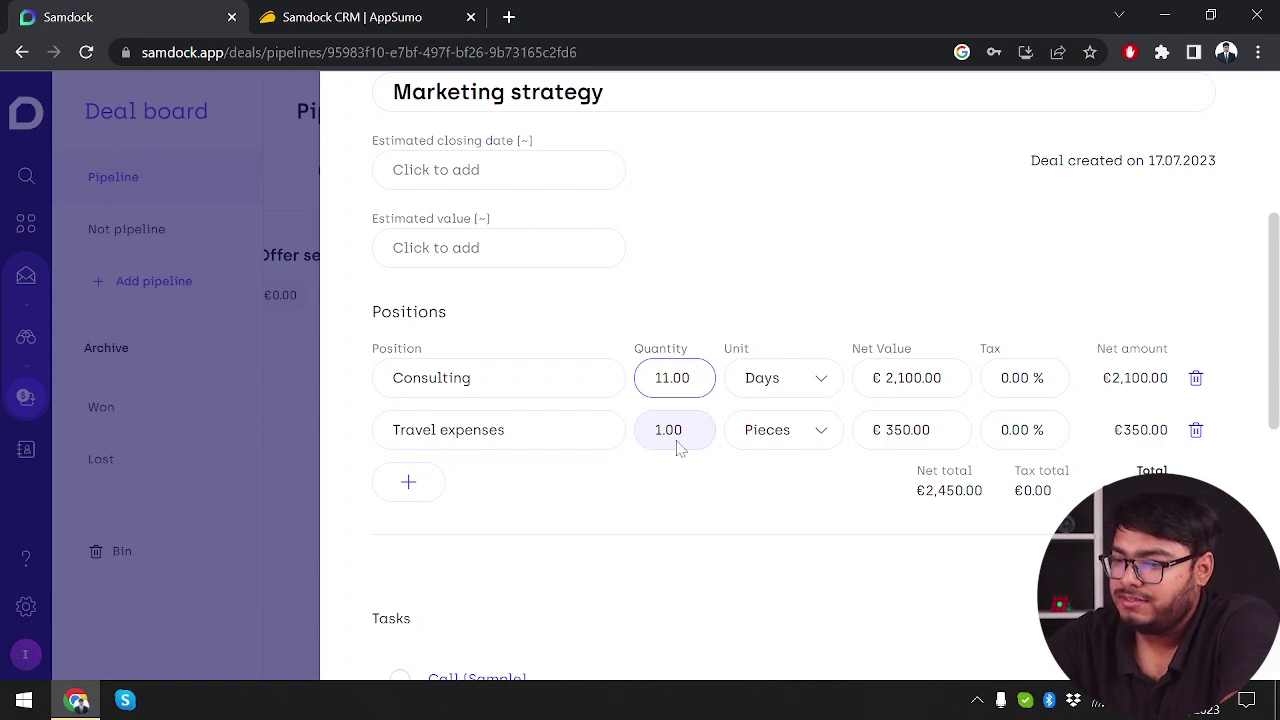
key(Return)
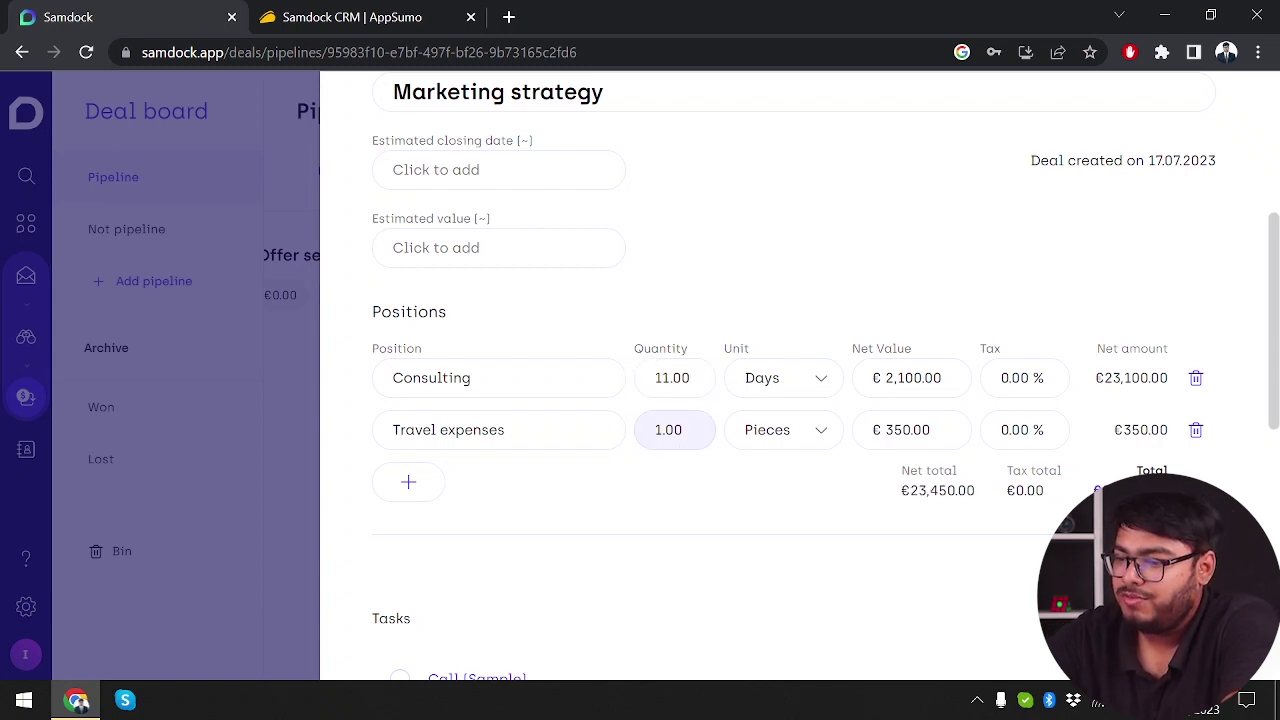
click(675, 430)
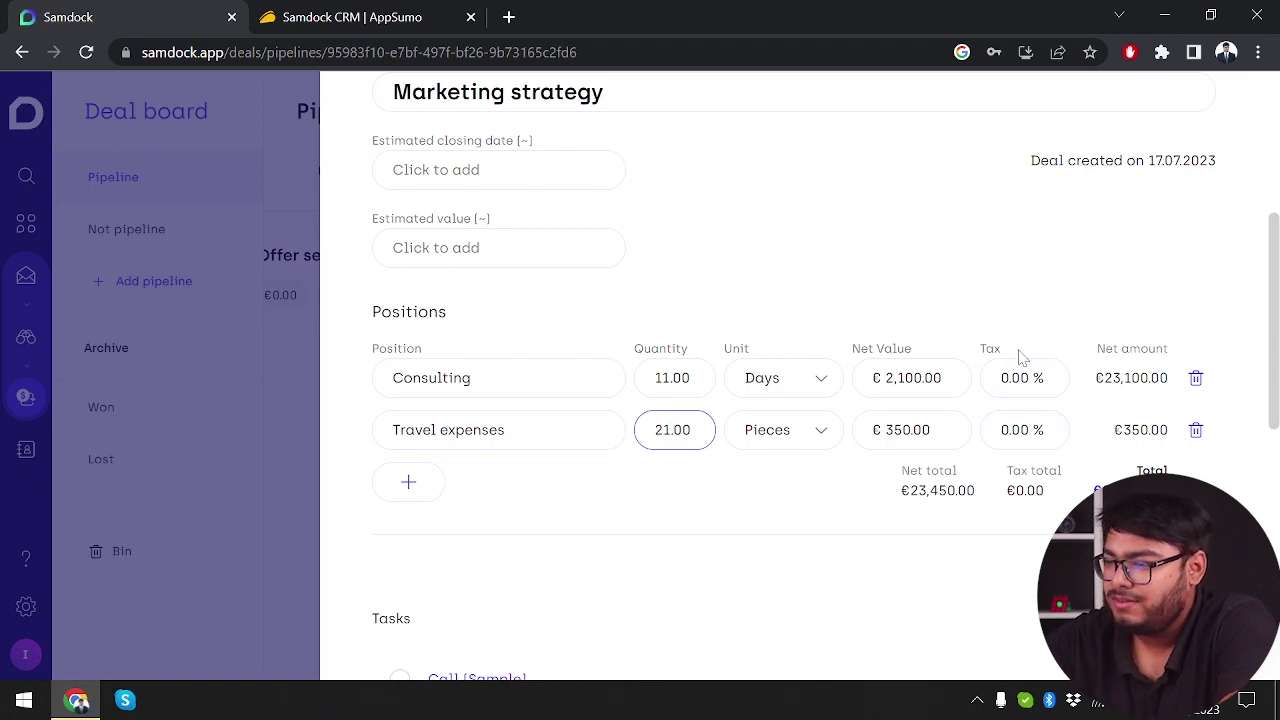
key(Return)
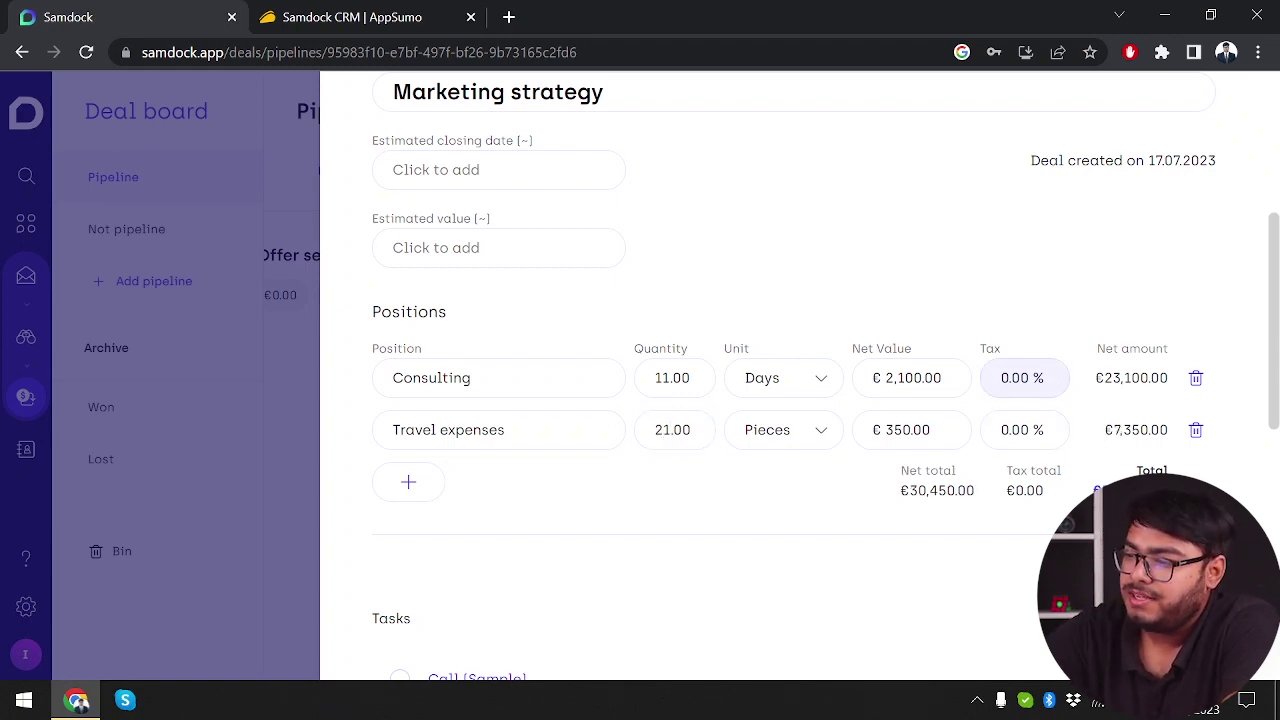
scroll(466, 508, down, 3)
scroll(543, 436, down, 1)
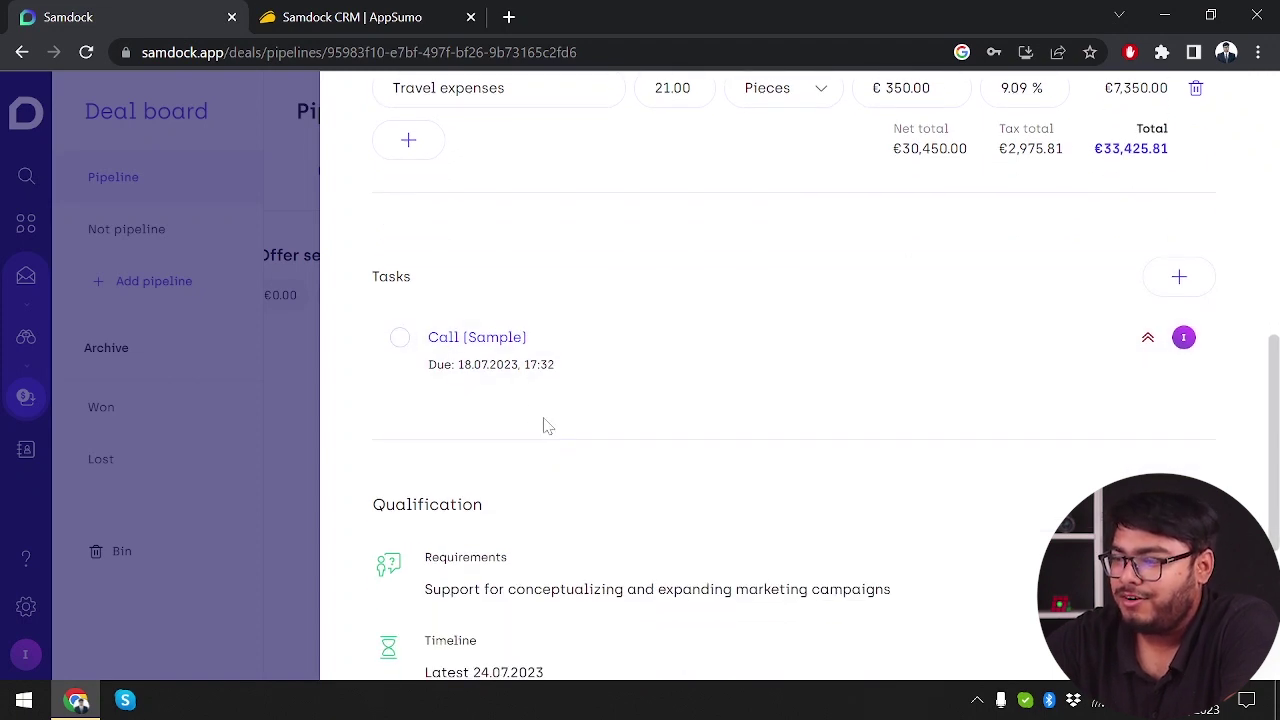
- Scroll past Qualification and close the Marketing strategy deal, returning to the Pipeline board
scroll(545, 425, down, 1)
scroll(545, 425, down, 3)
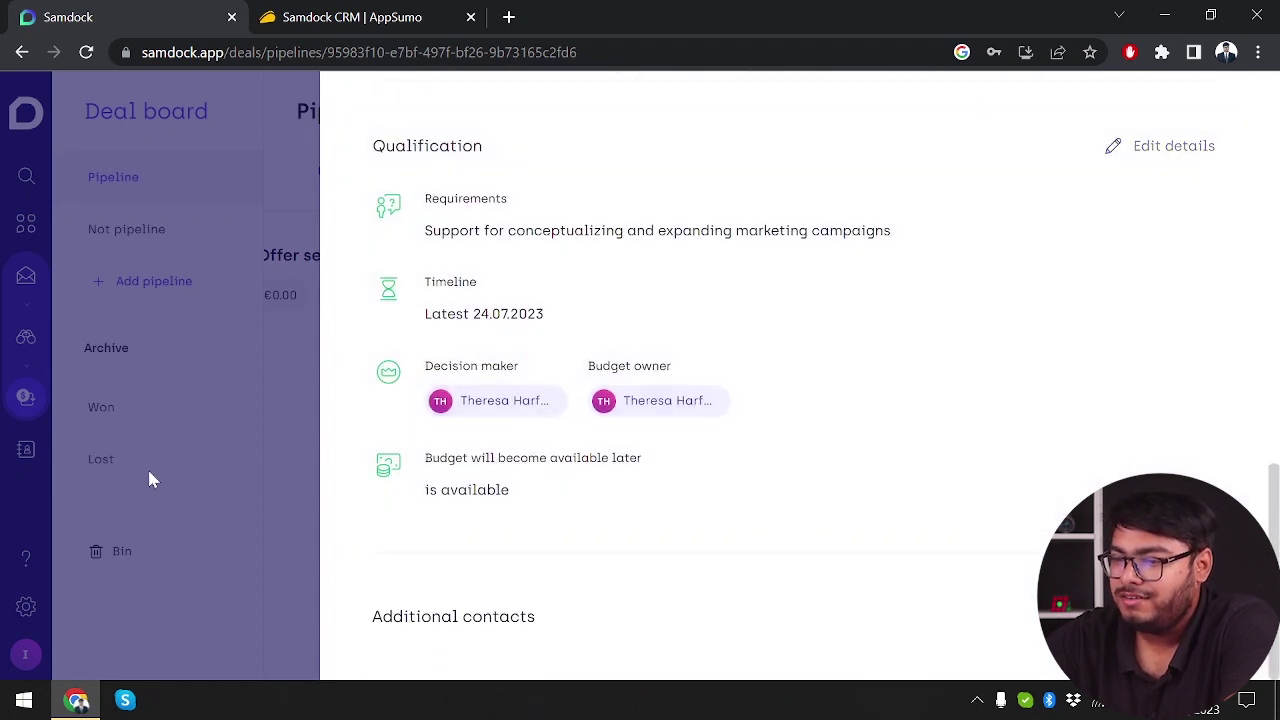
click(220, 486)
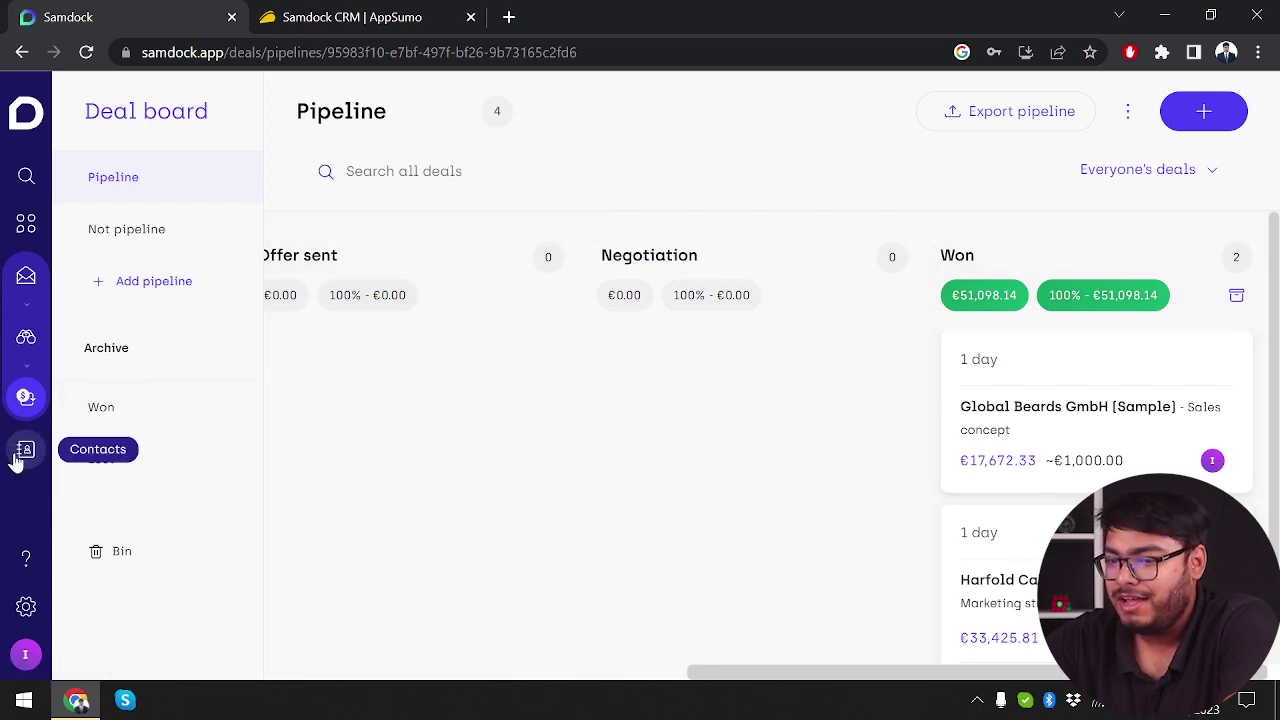
- Visit the Contacts list, the Inbox center and then the Lead board
click(24, 455)
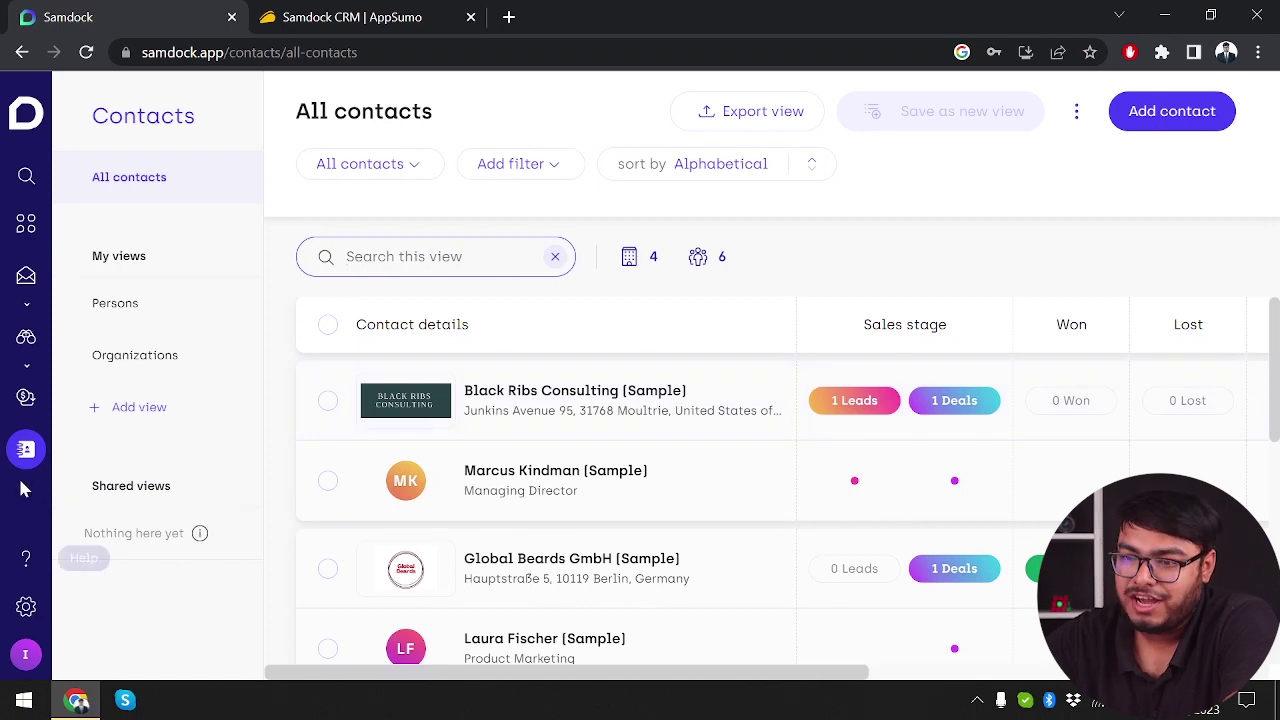
click(26, 275)
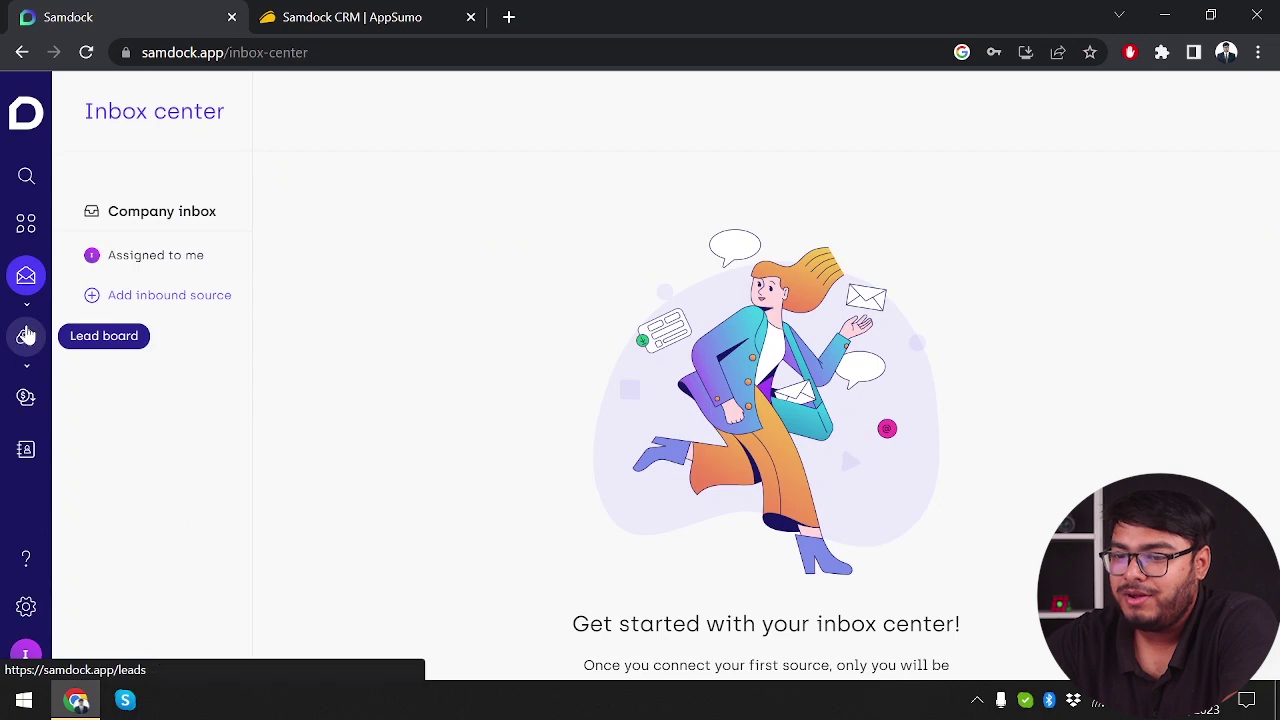
click(27, 335)
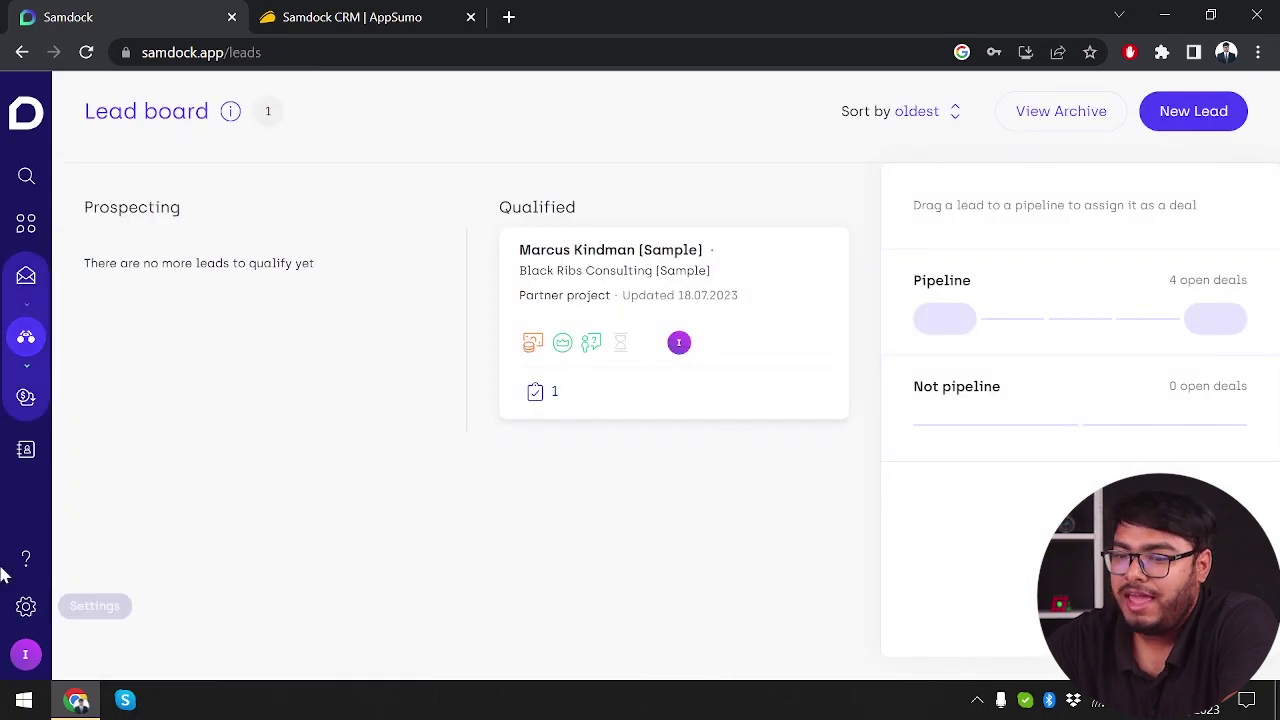
click(26, 397)
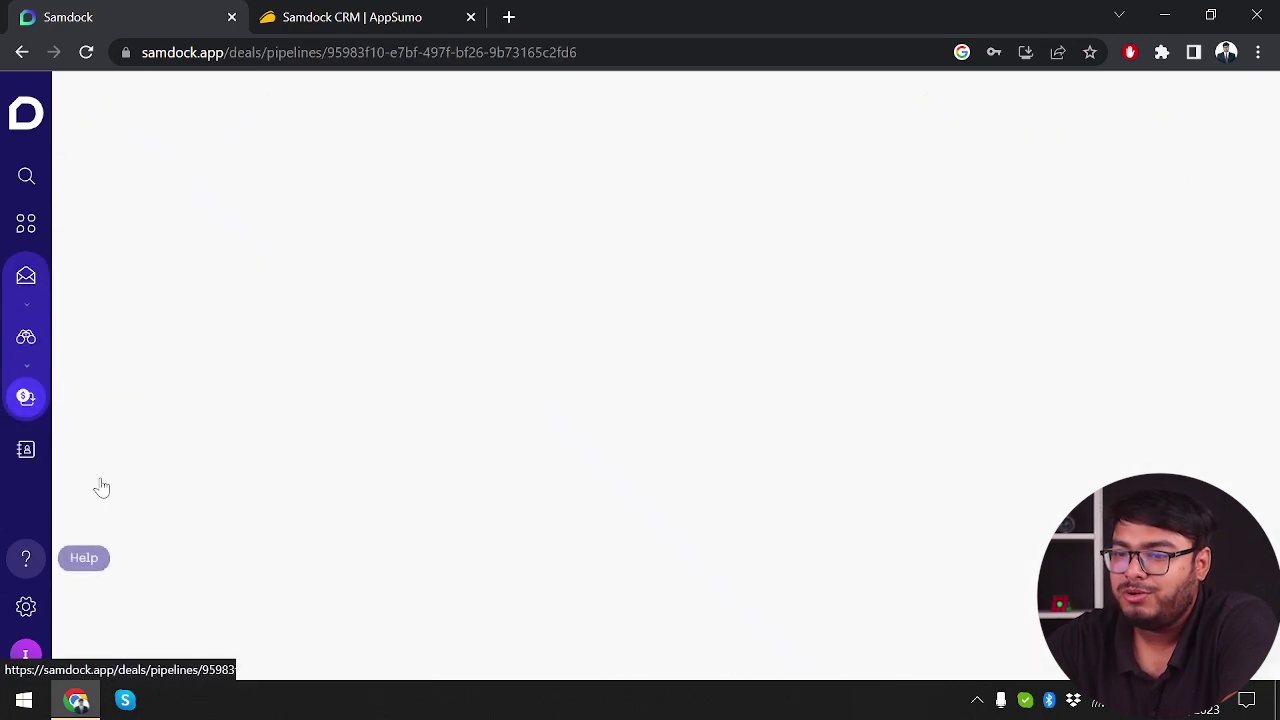